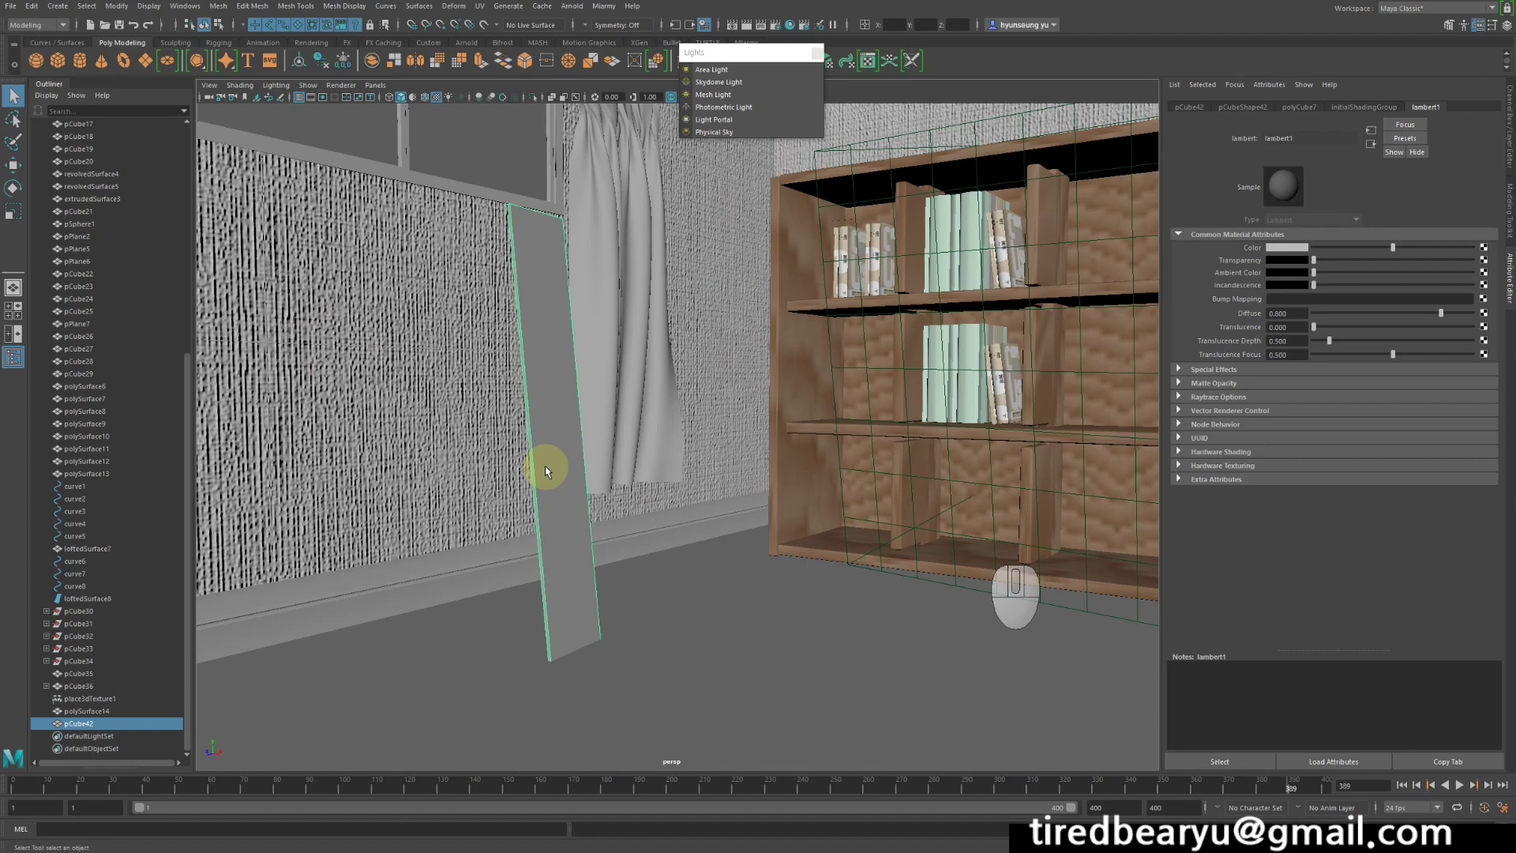
Assign a new Blinn material to the thin upright board by the wall and set its reflectivity to 1
right_drag(557, 425, 674, 774)
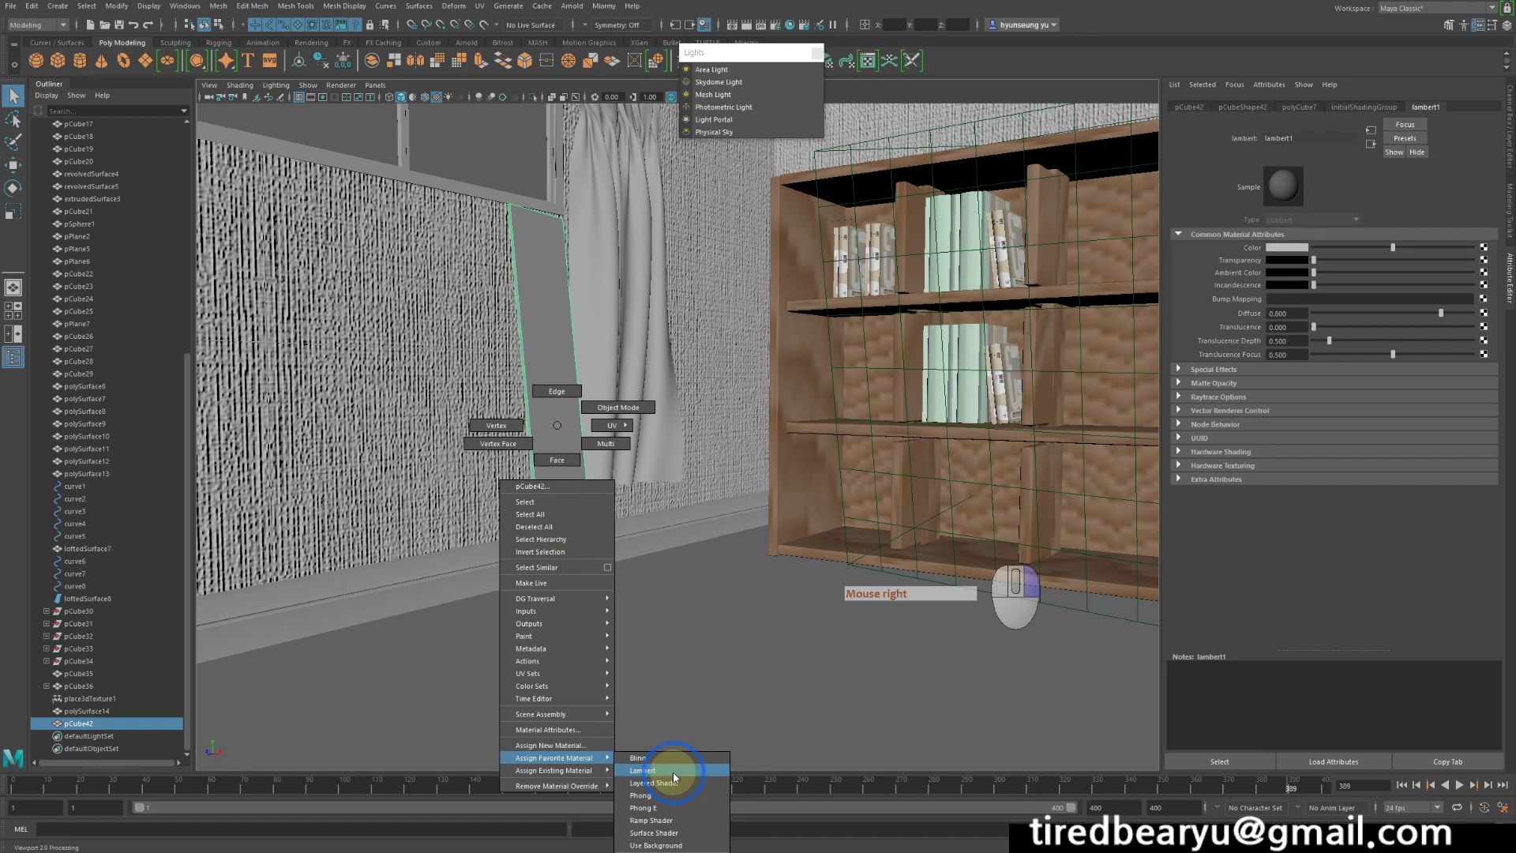
right_drag(673, 776, 671, 758)
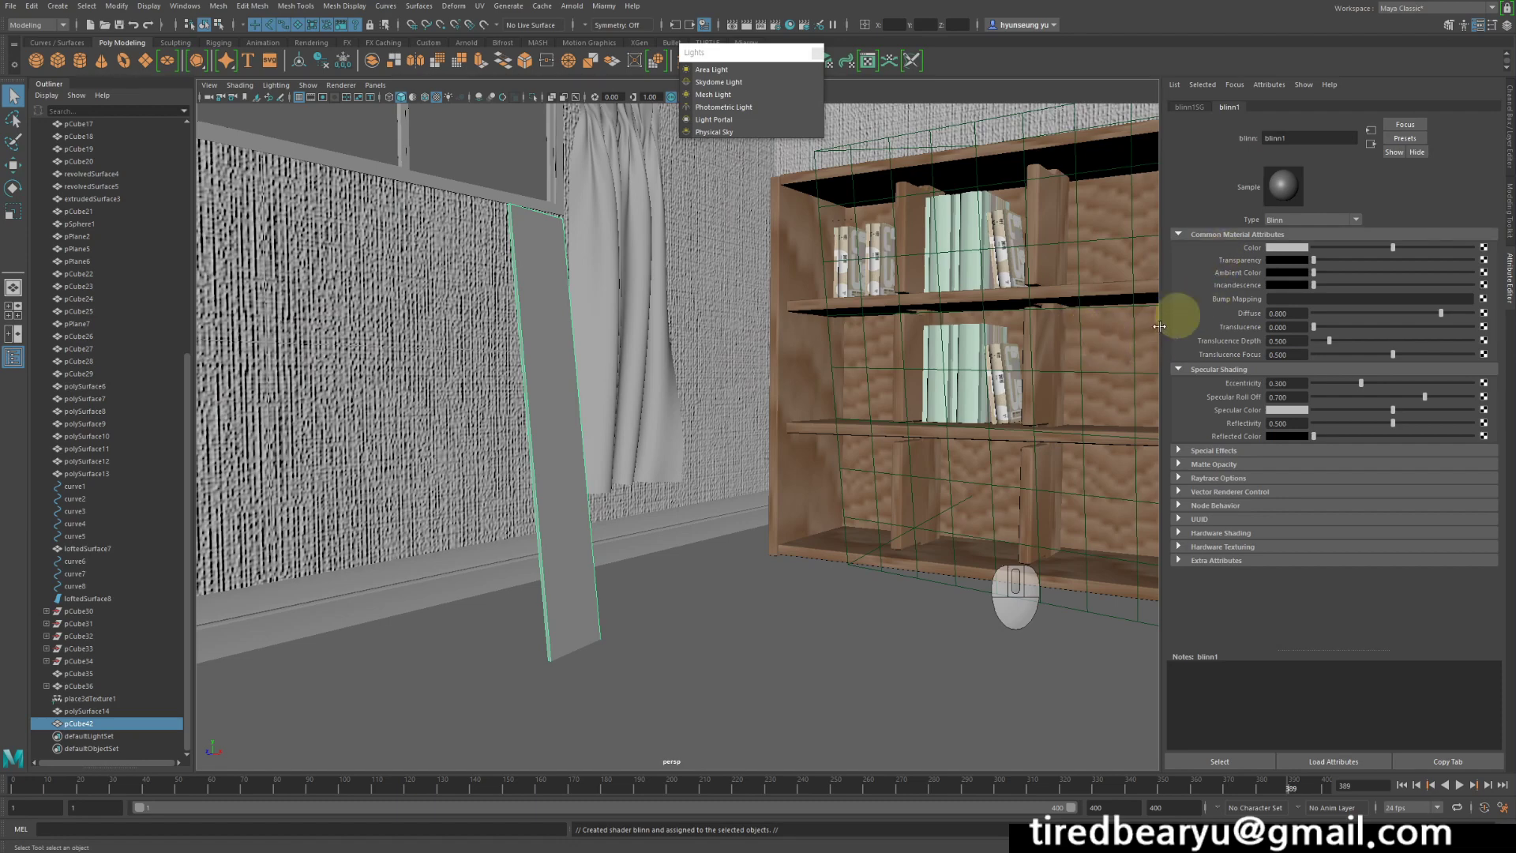
alt+drag(833, 401, 795, 394)
alt+right_drag(796, 394, 889, 393)
alt+middle_drag(888, 394, 930, 376)
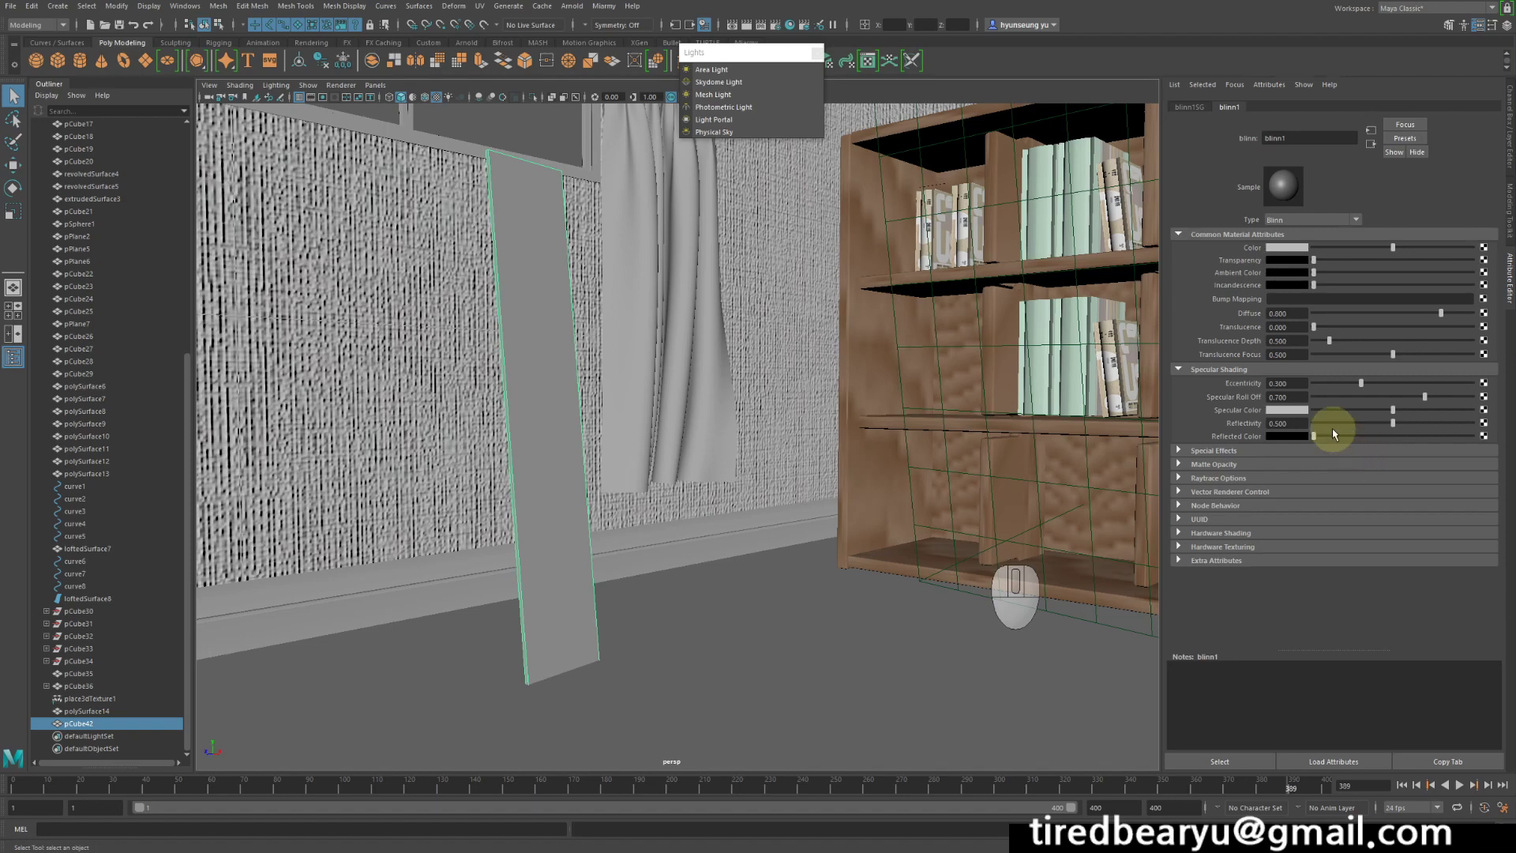
click(1287, 424)
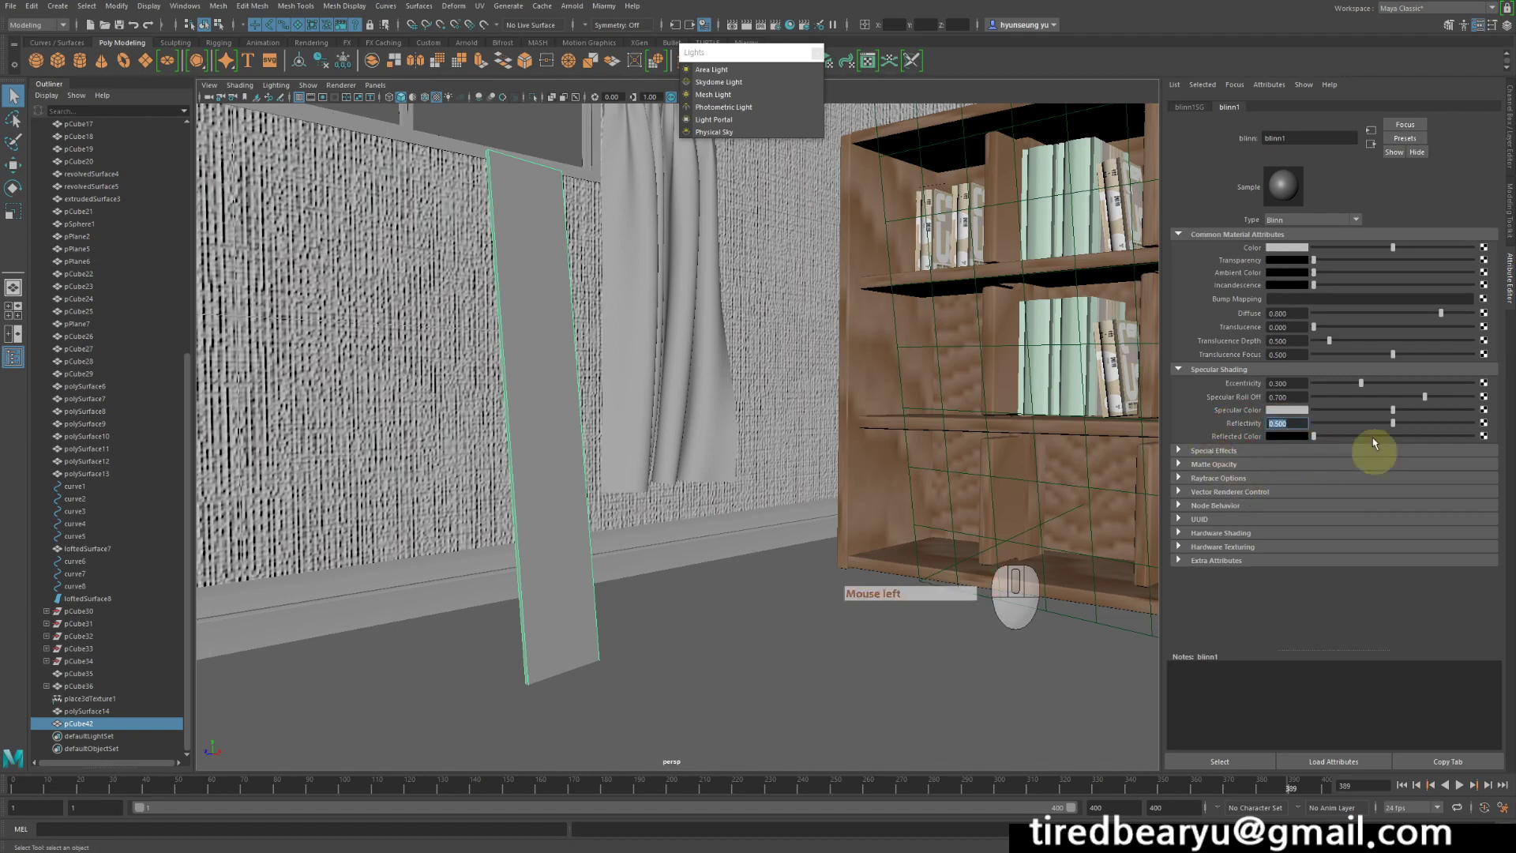
drag(1386, 426, 1501, 419)
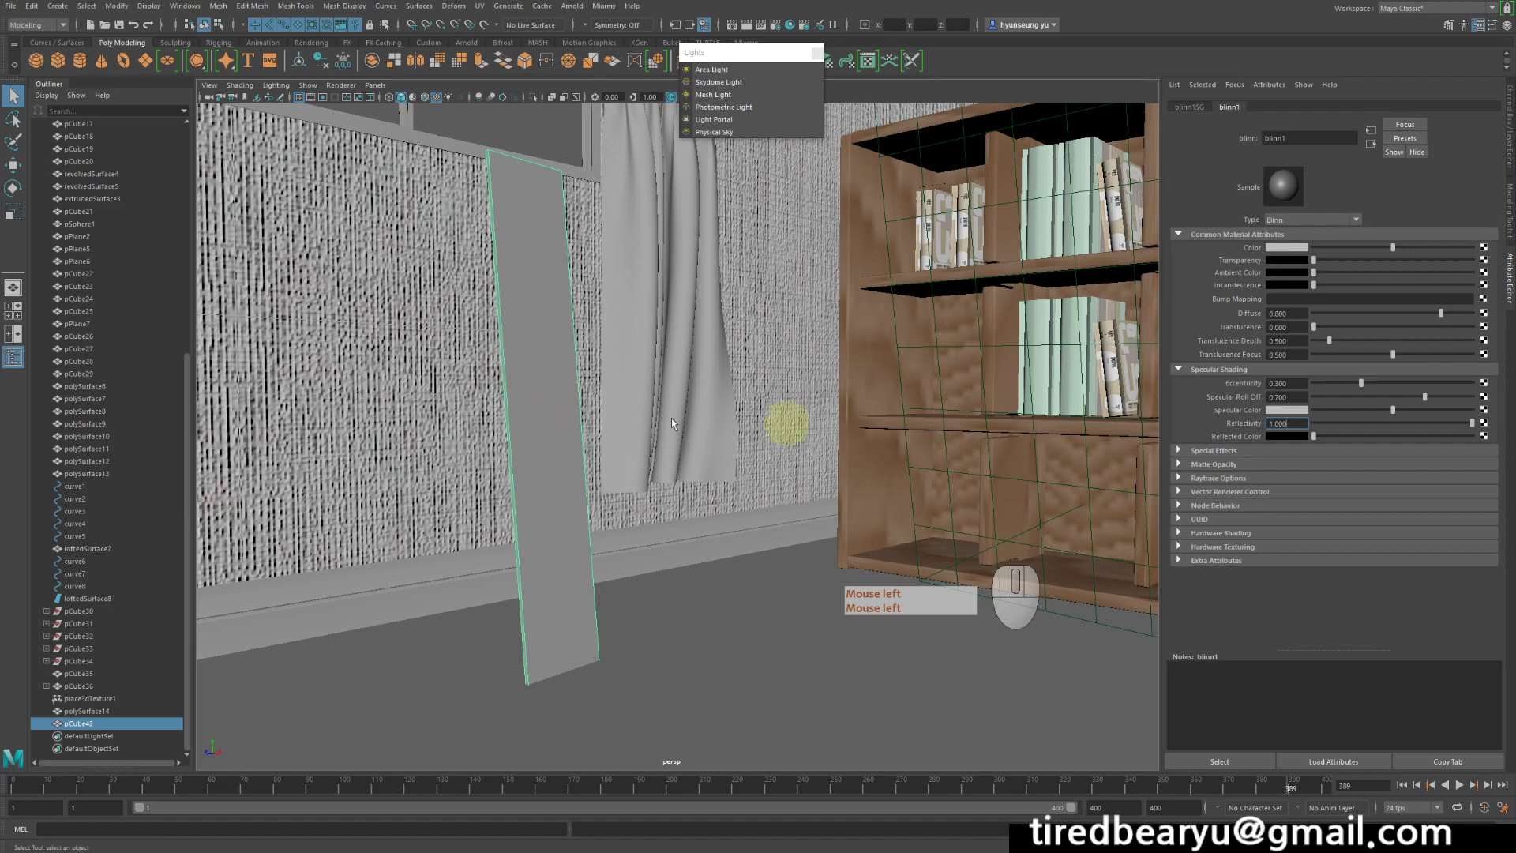
Close the floating Lights palette and try to render the view of the board and bookshelf with Arnold
alt+drag(785, 472, 755, 472)
alt+middle_drag(756, 472, 758, 443)
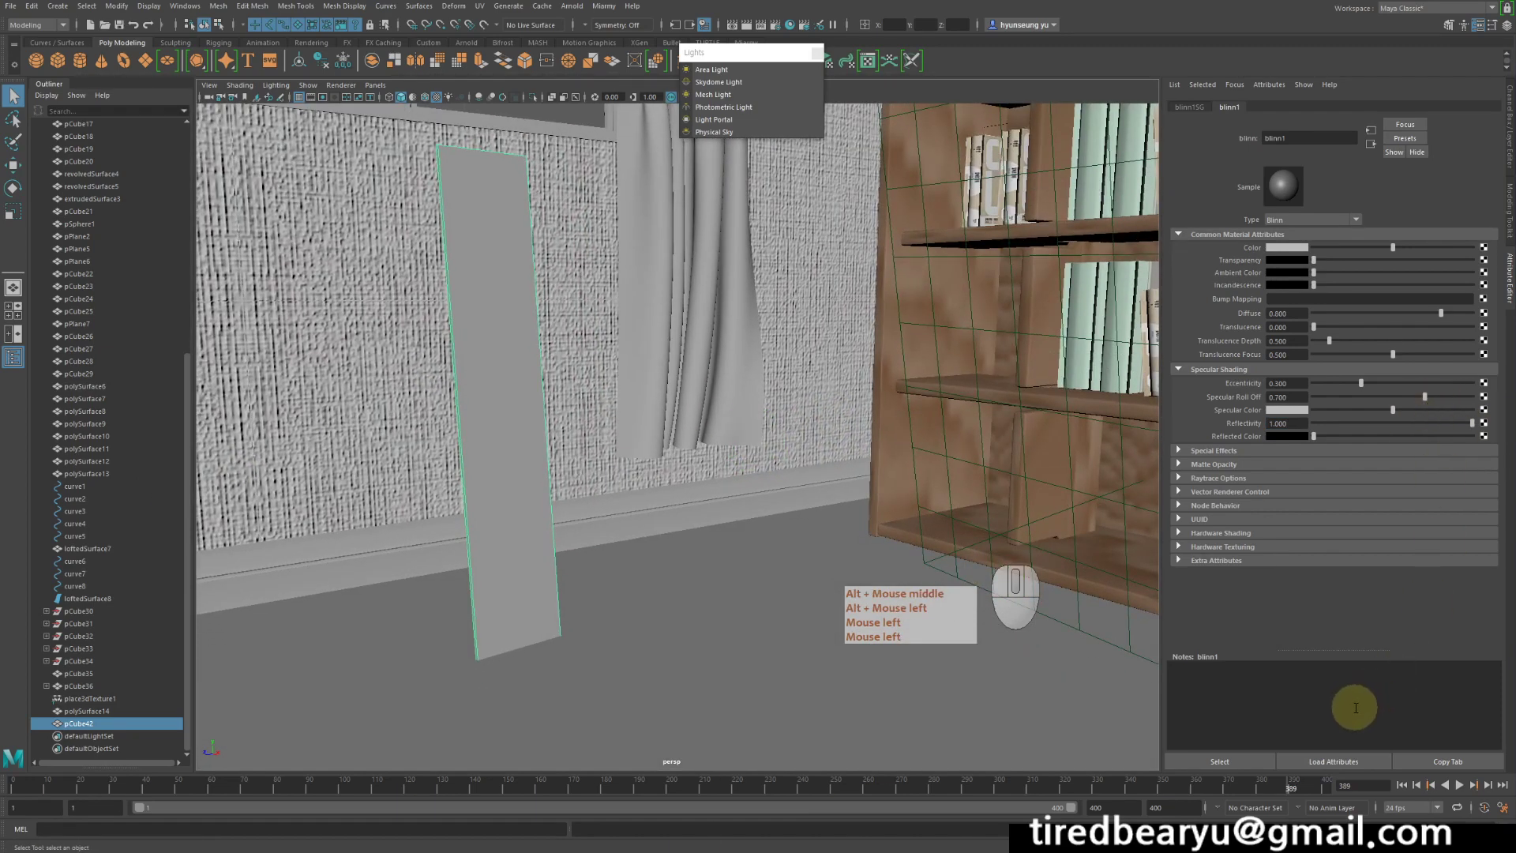
alt+middle_drag(619, 472, 625, 508)
alt+right_drag(626, 508, 795, 399)
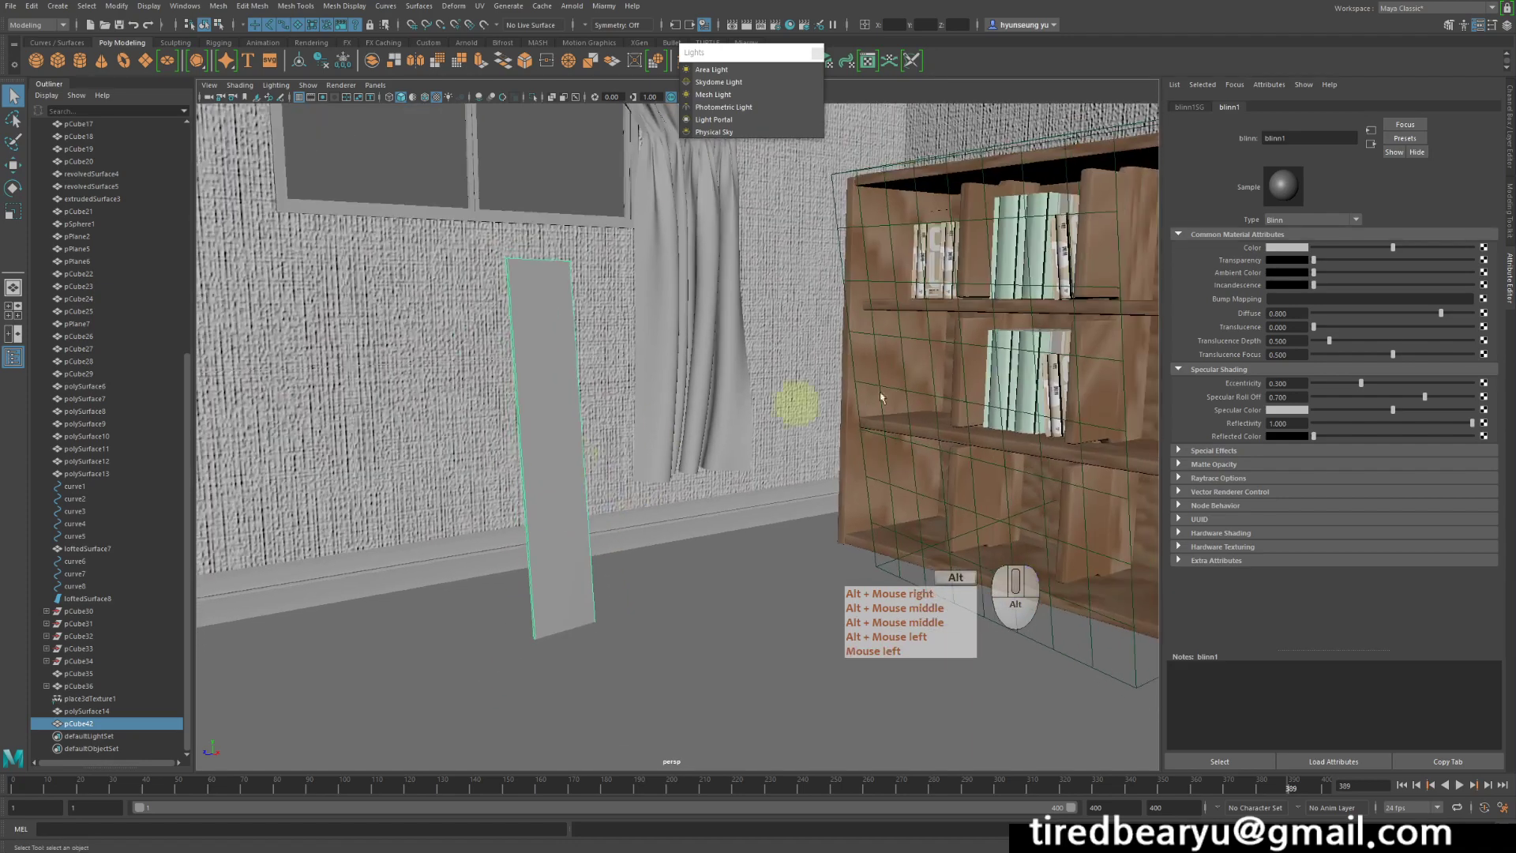
click(816, 52)
click(746, 24)
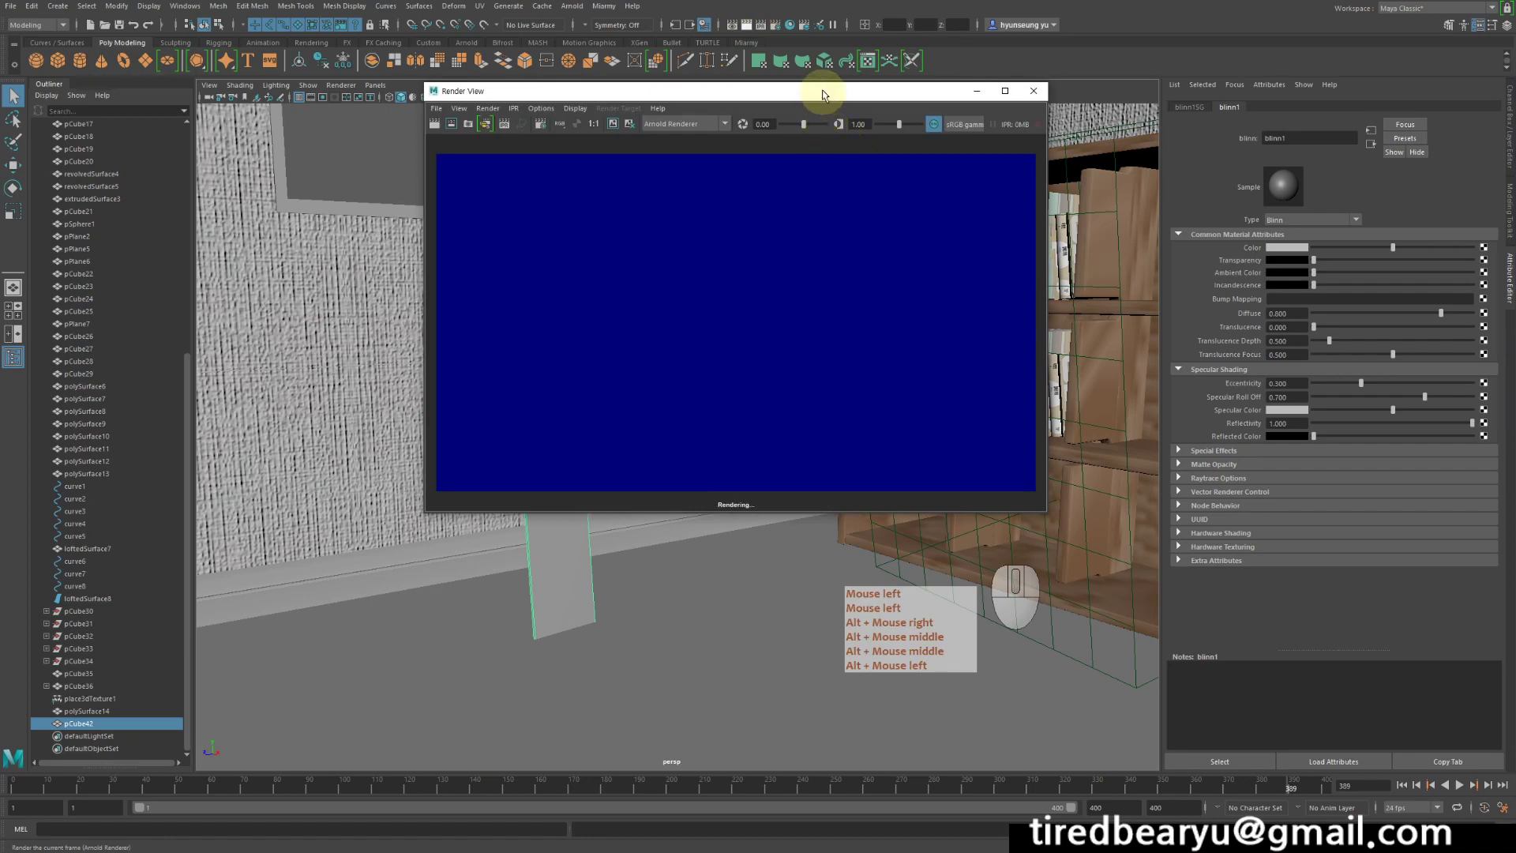
click(821, 98)
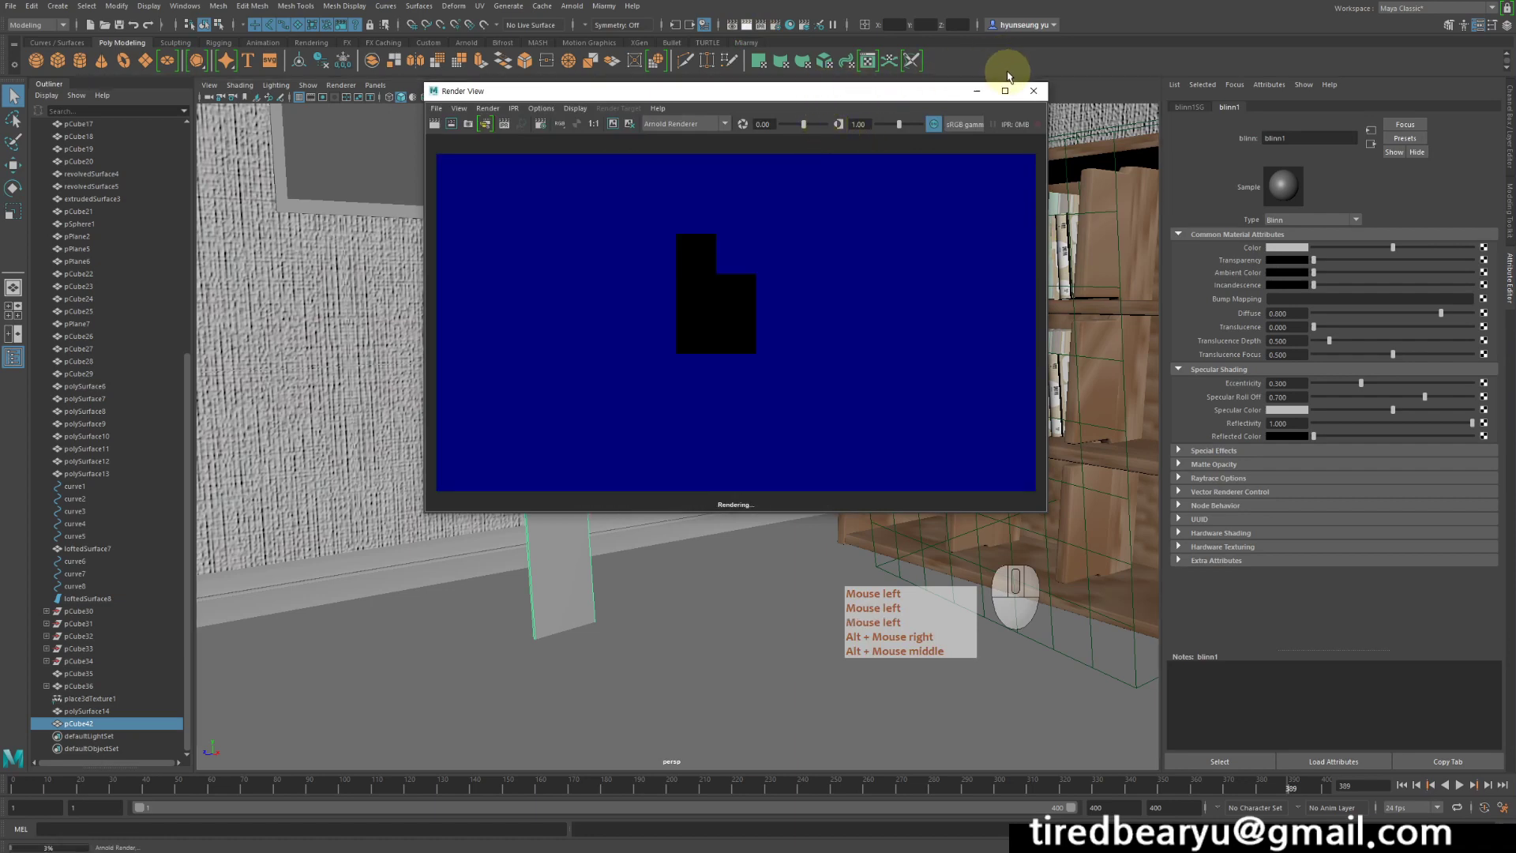
key(Escape)
key(Escape)
key(Escape)
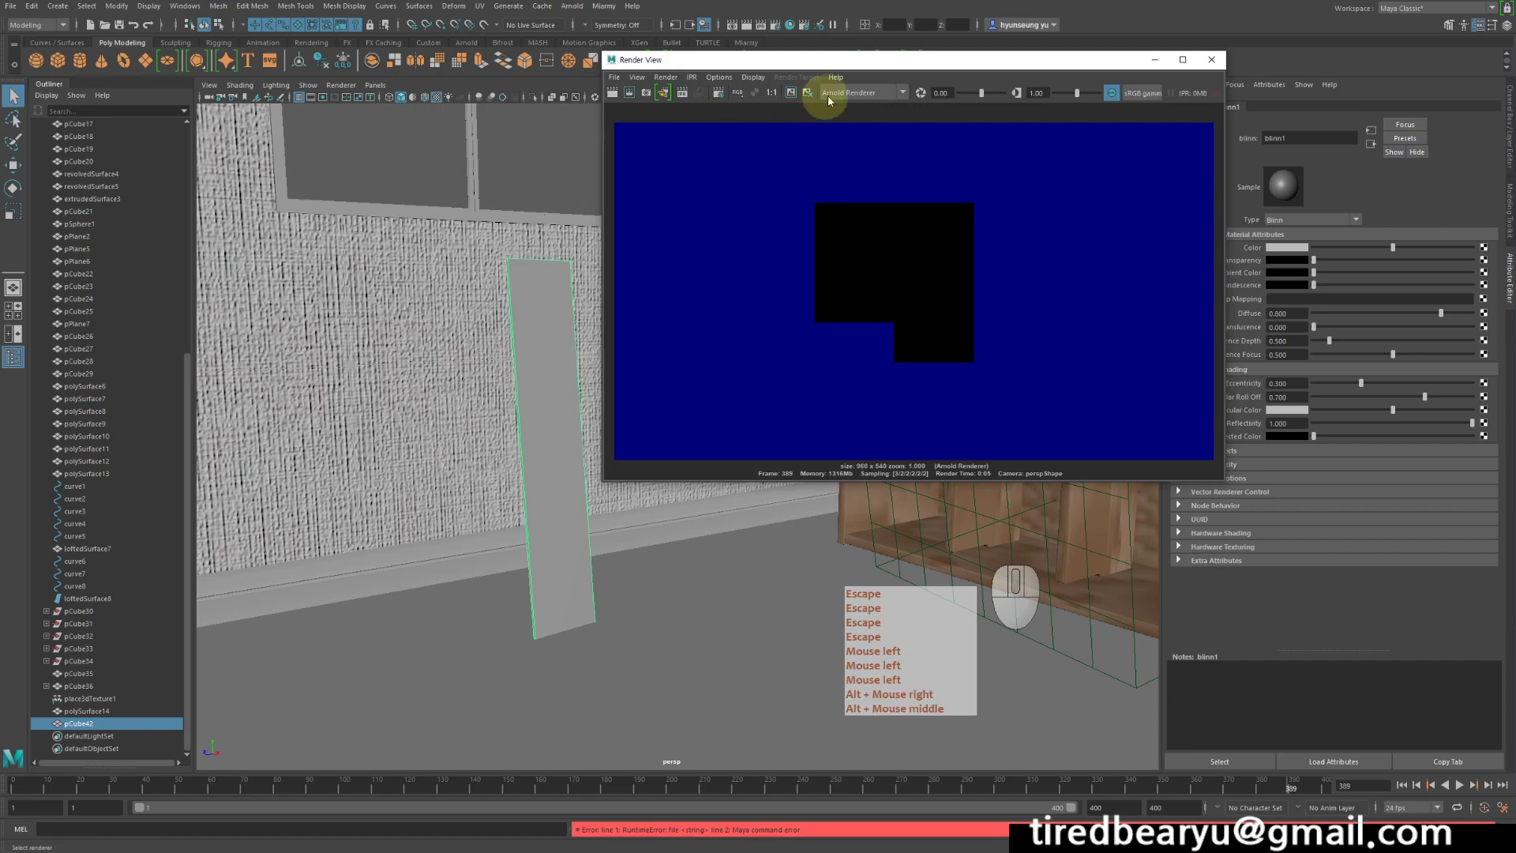
Render the frame with the Maya Software renderer, then reselect the board and show its Blinn attributes
click(861, 92)
click(856, 101)
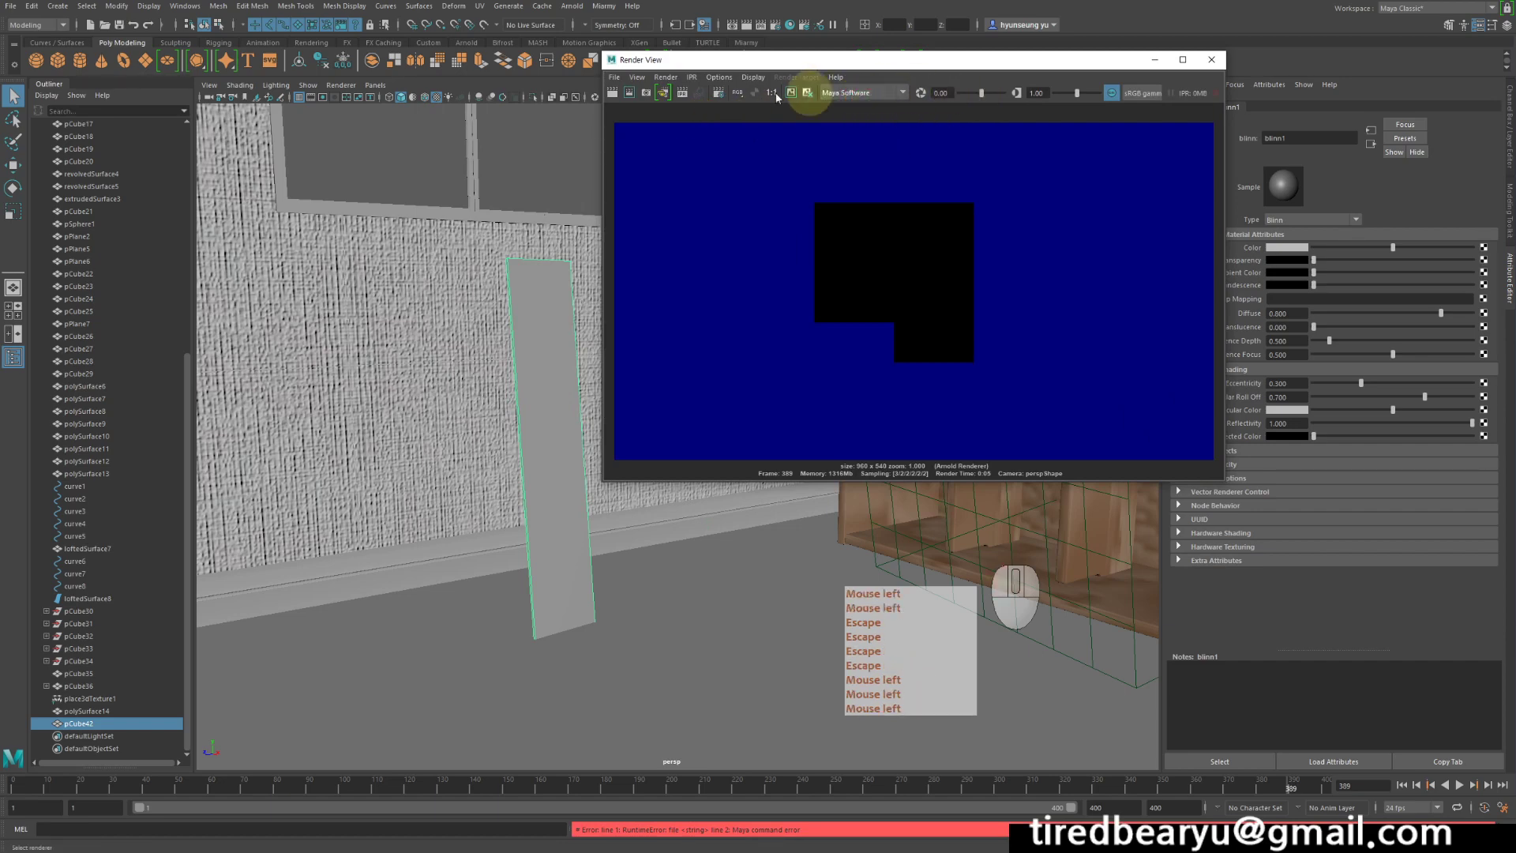
click(613, 93)
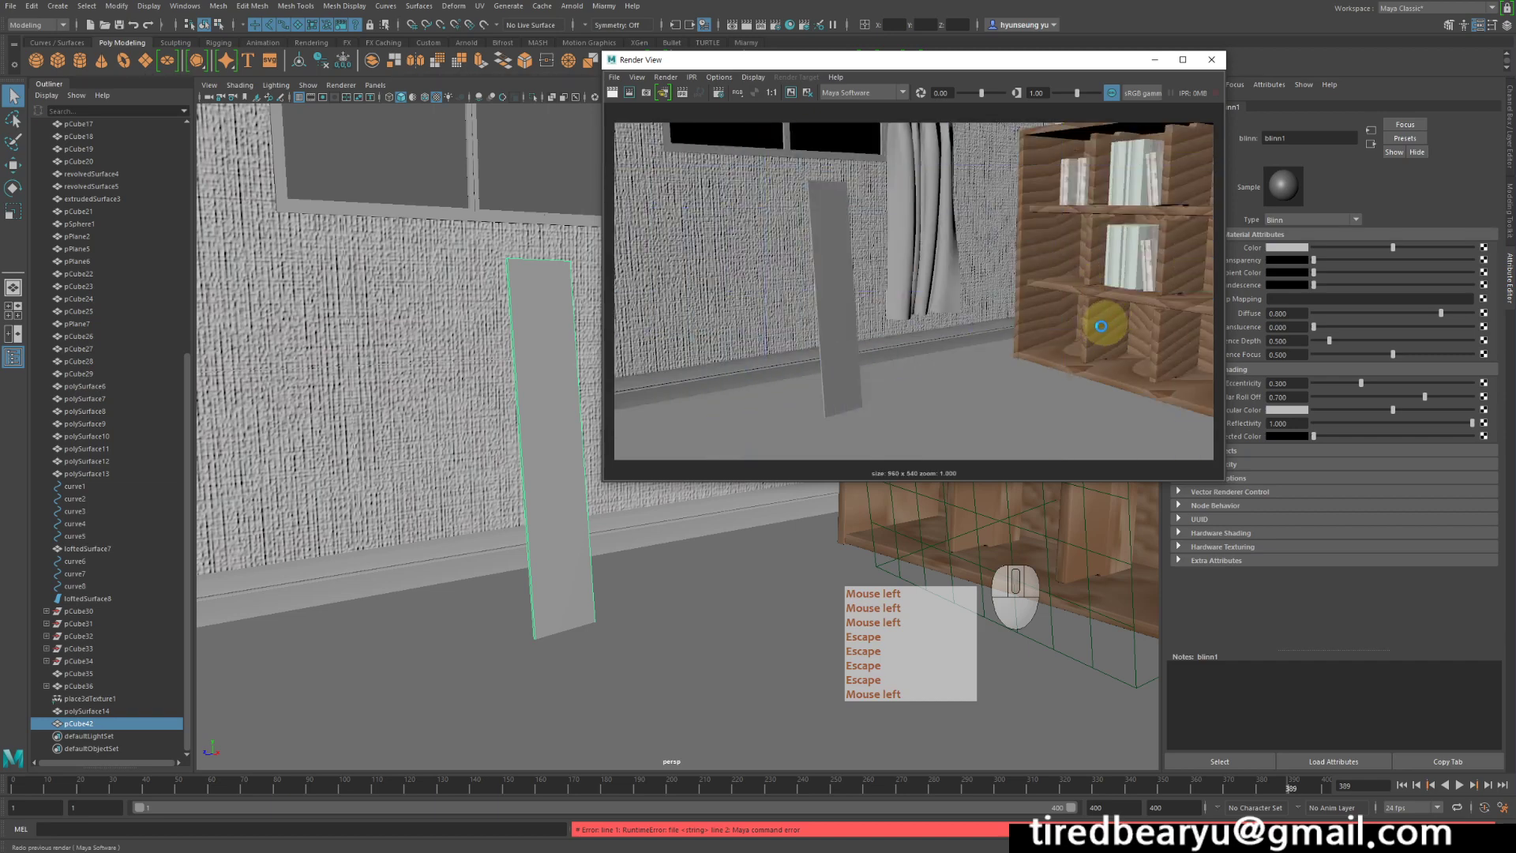
click(579, 510)
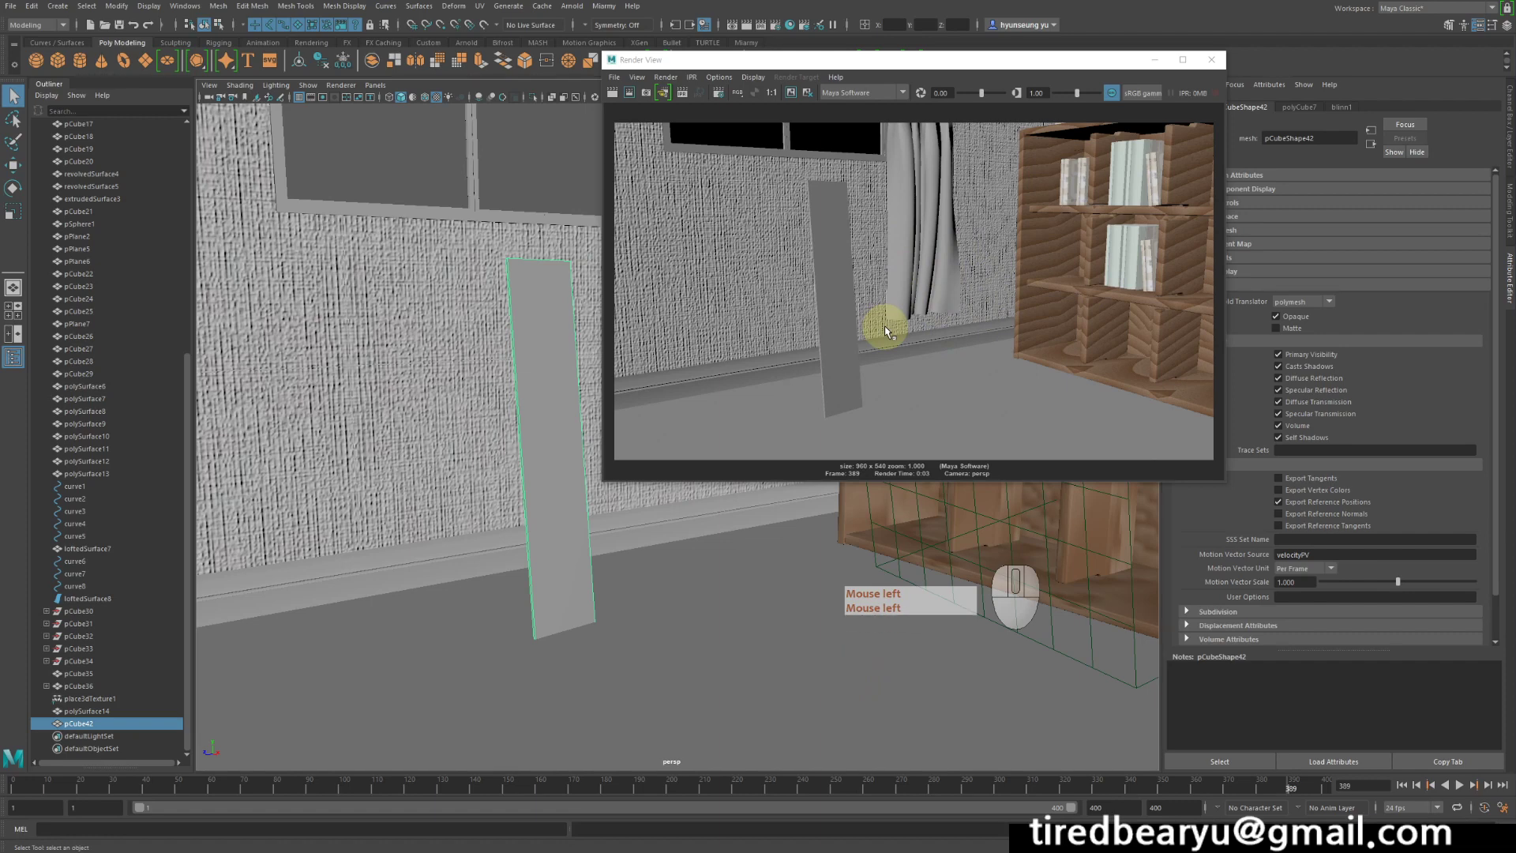
click(1342, 108)
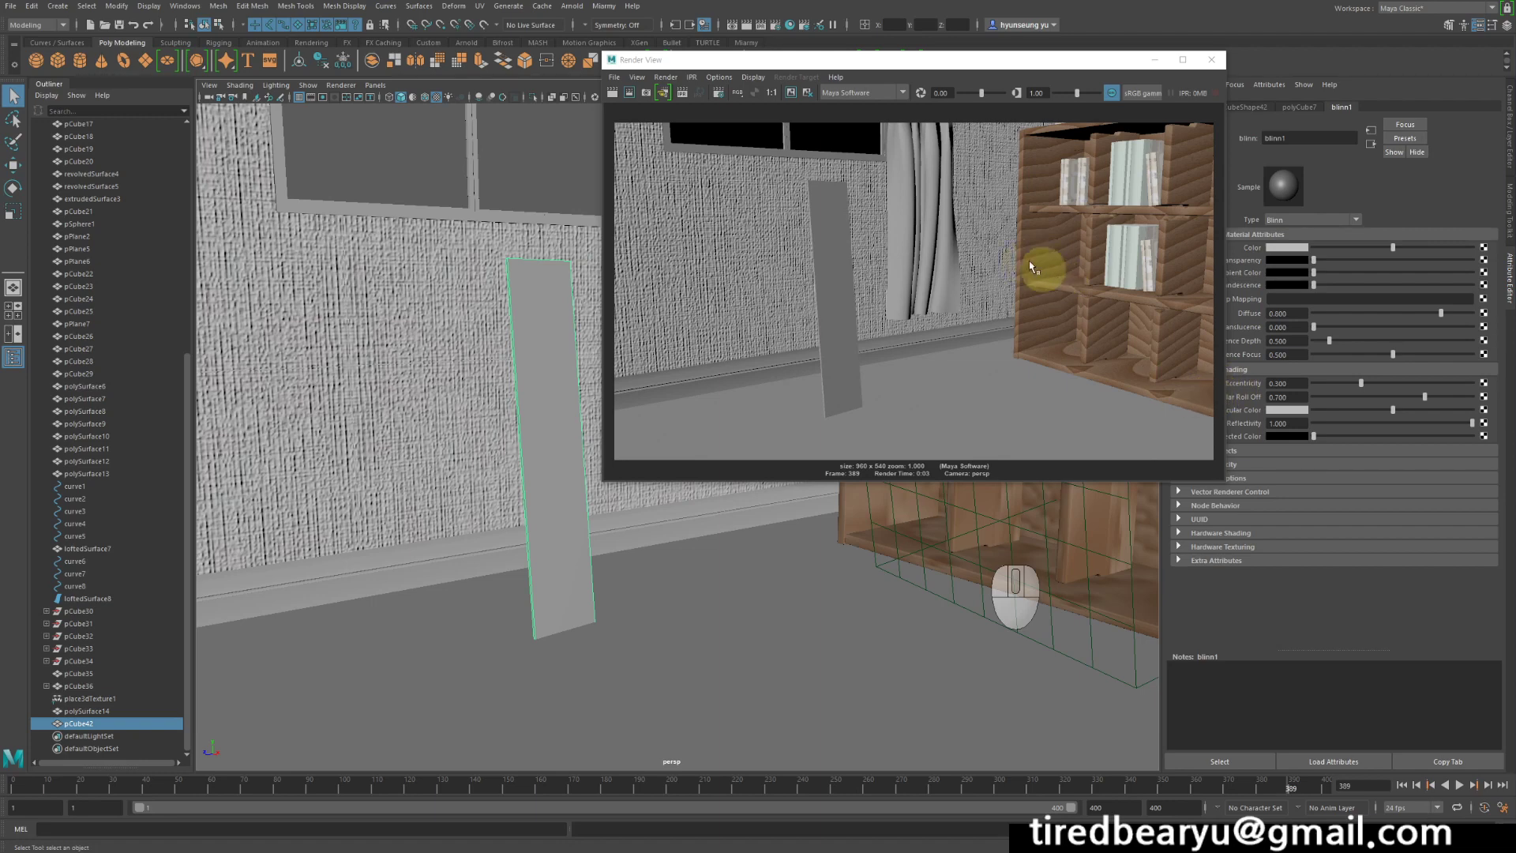
Enable Raytracing in the Raytracing Quality section of the Maya Software render settings
click(778, 29)
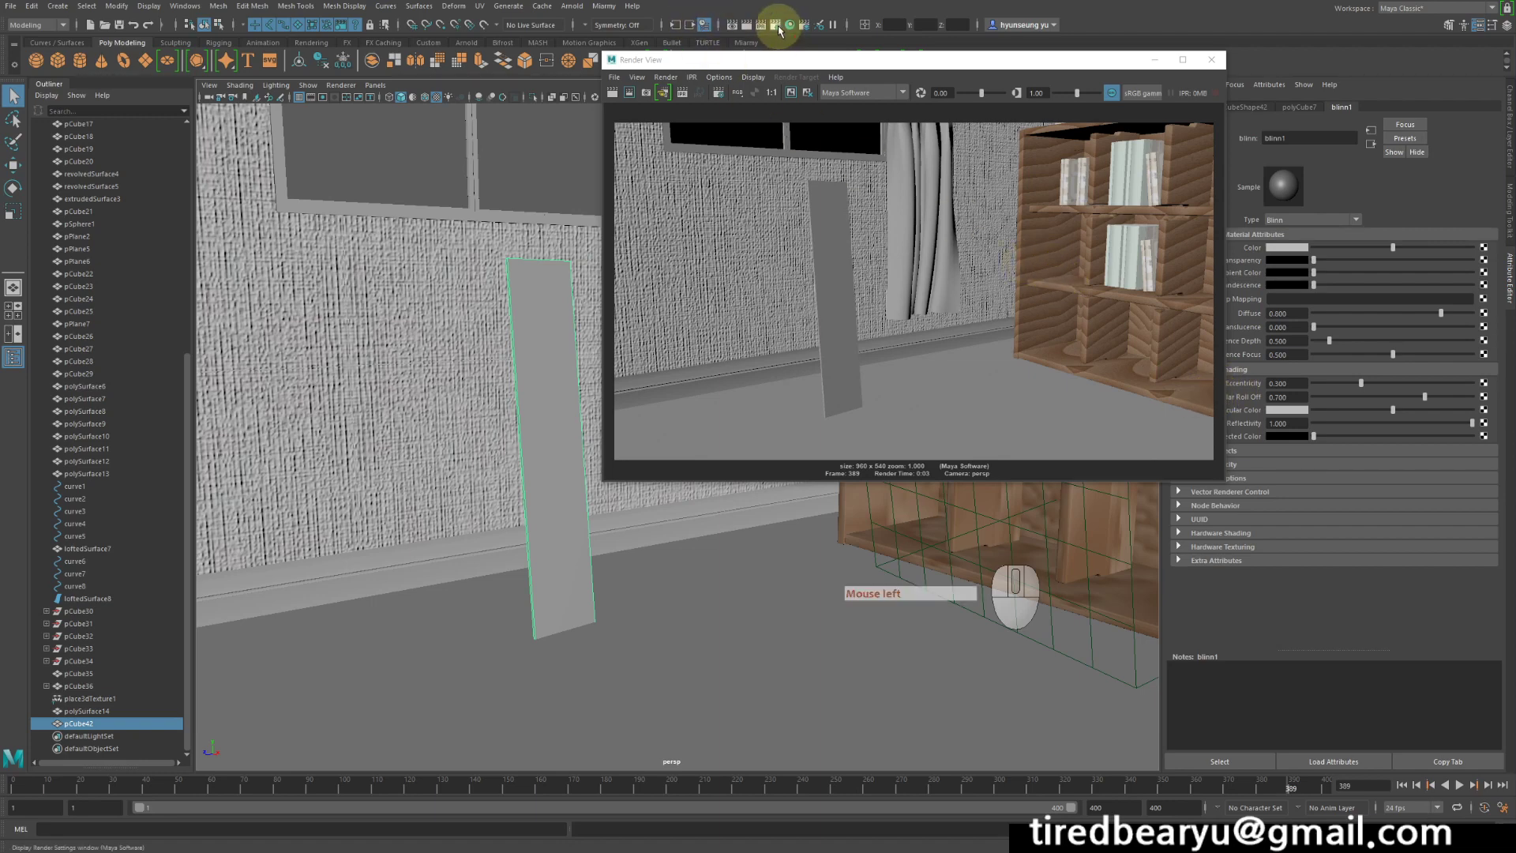
click(914, 152)
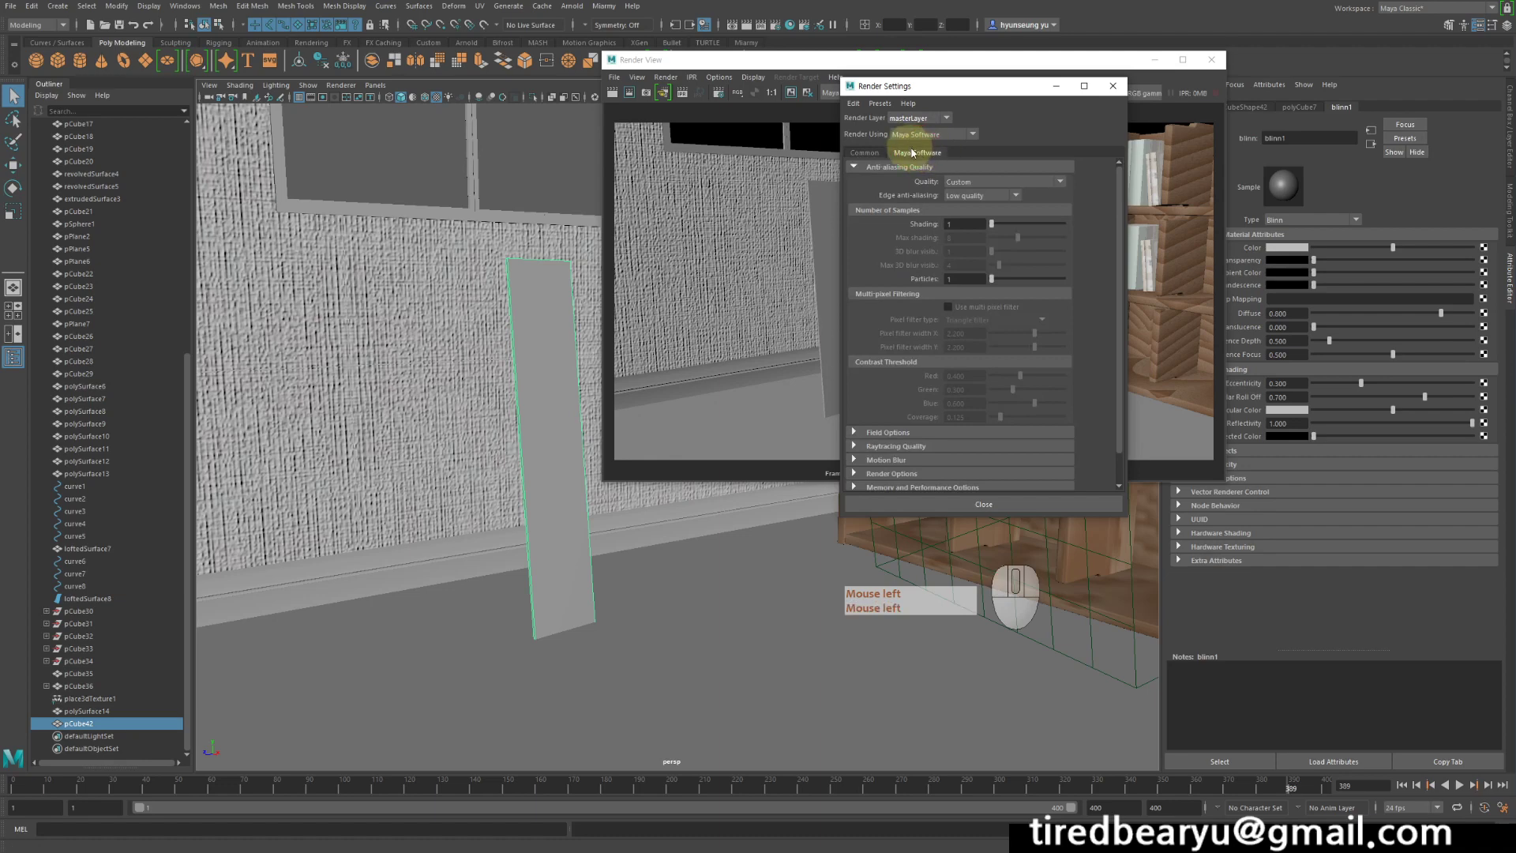
scroll(891, 431, down, 2)
click(893, 442)
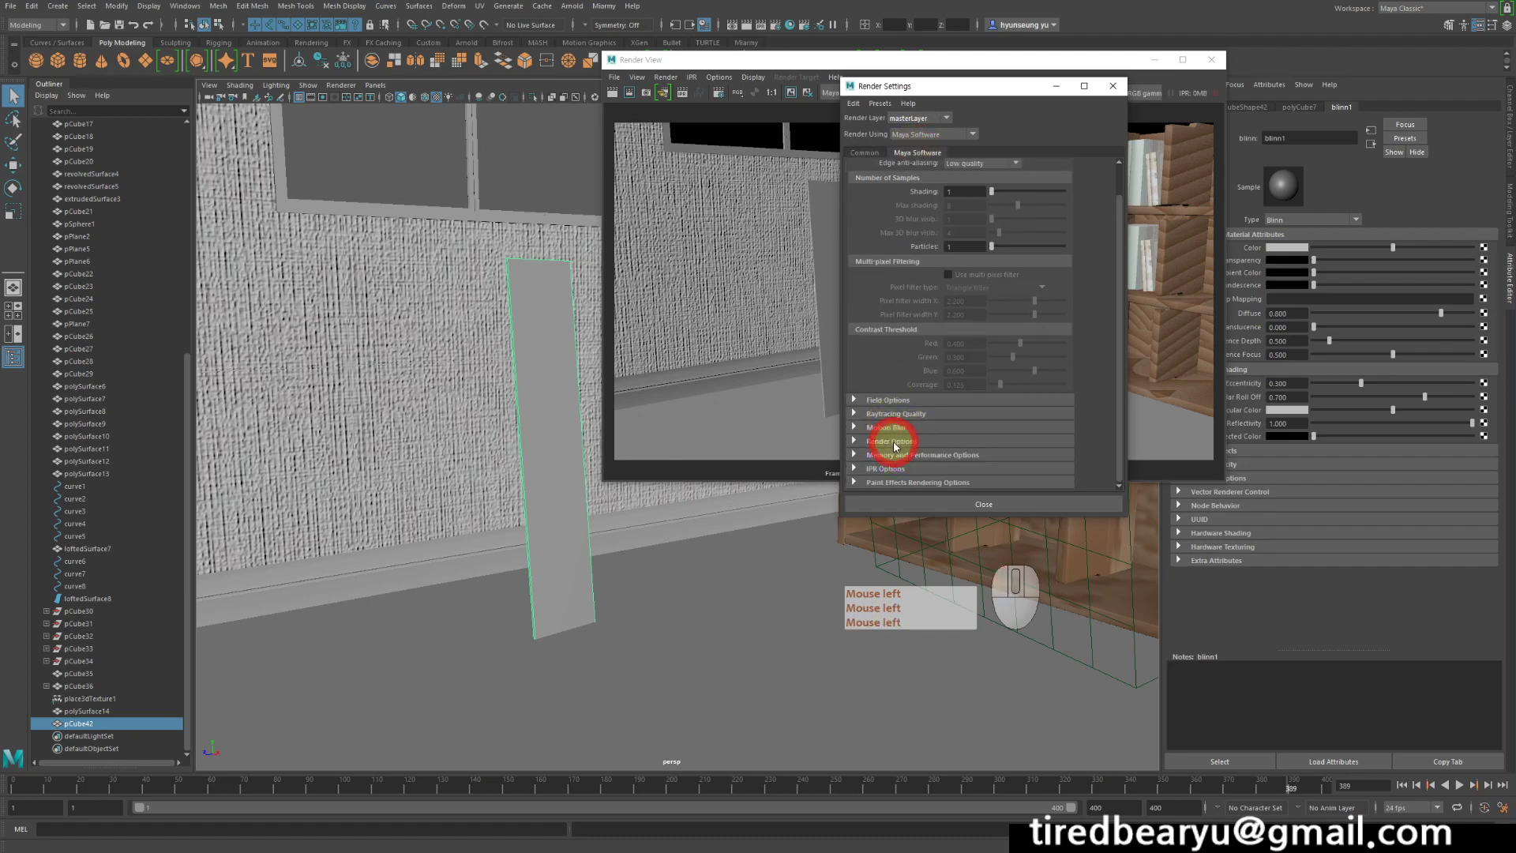
click(929, 441)
click(920, 414)
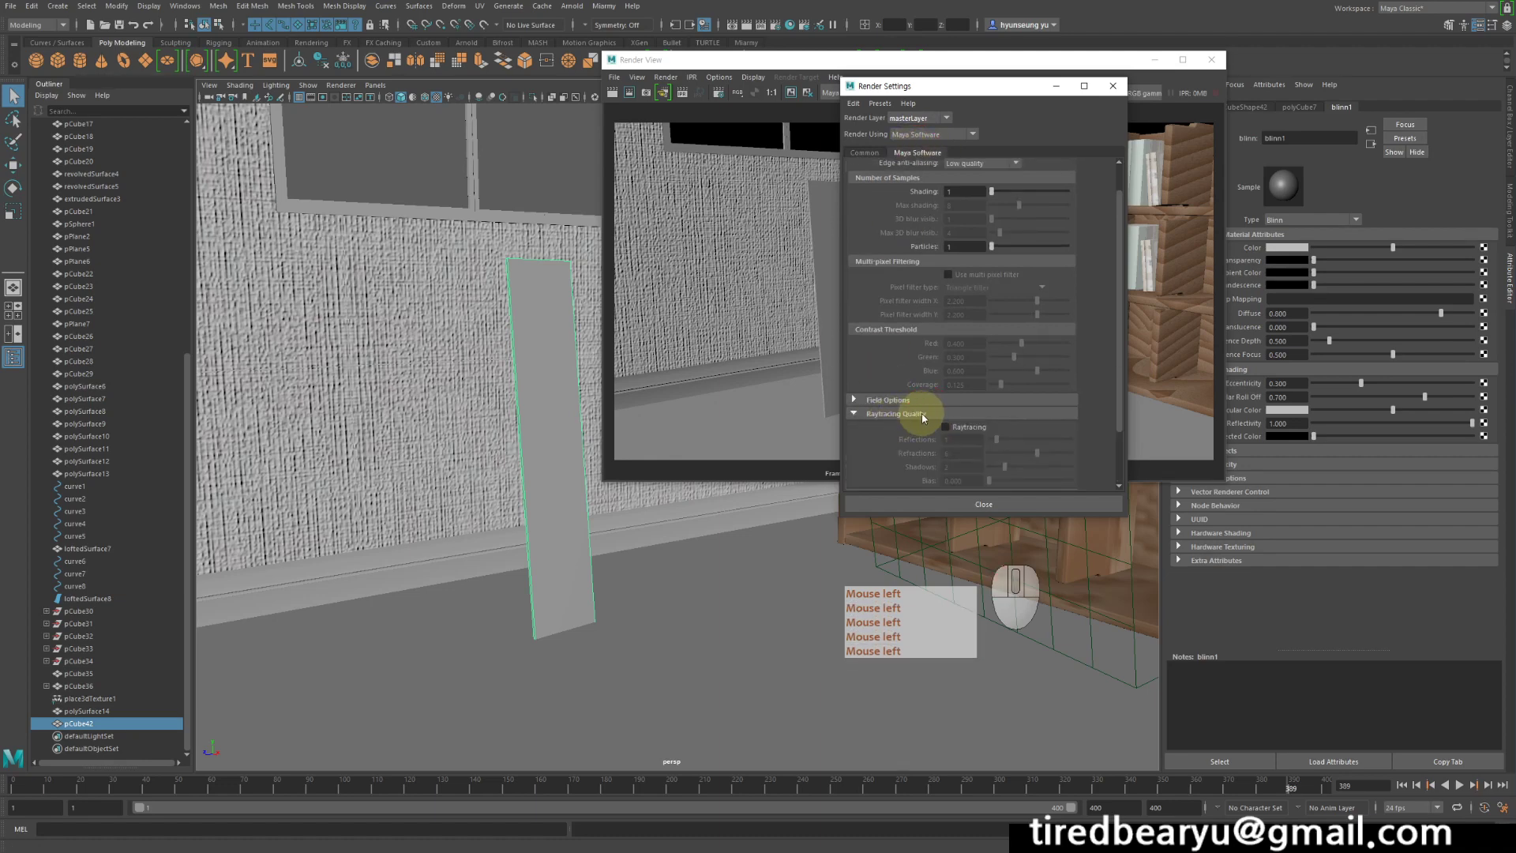
click(964, 426)
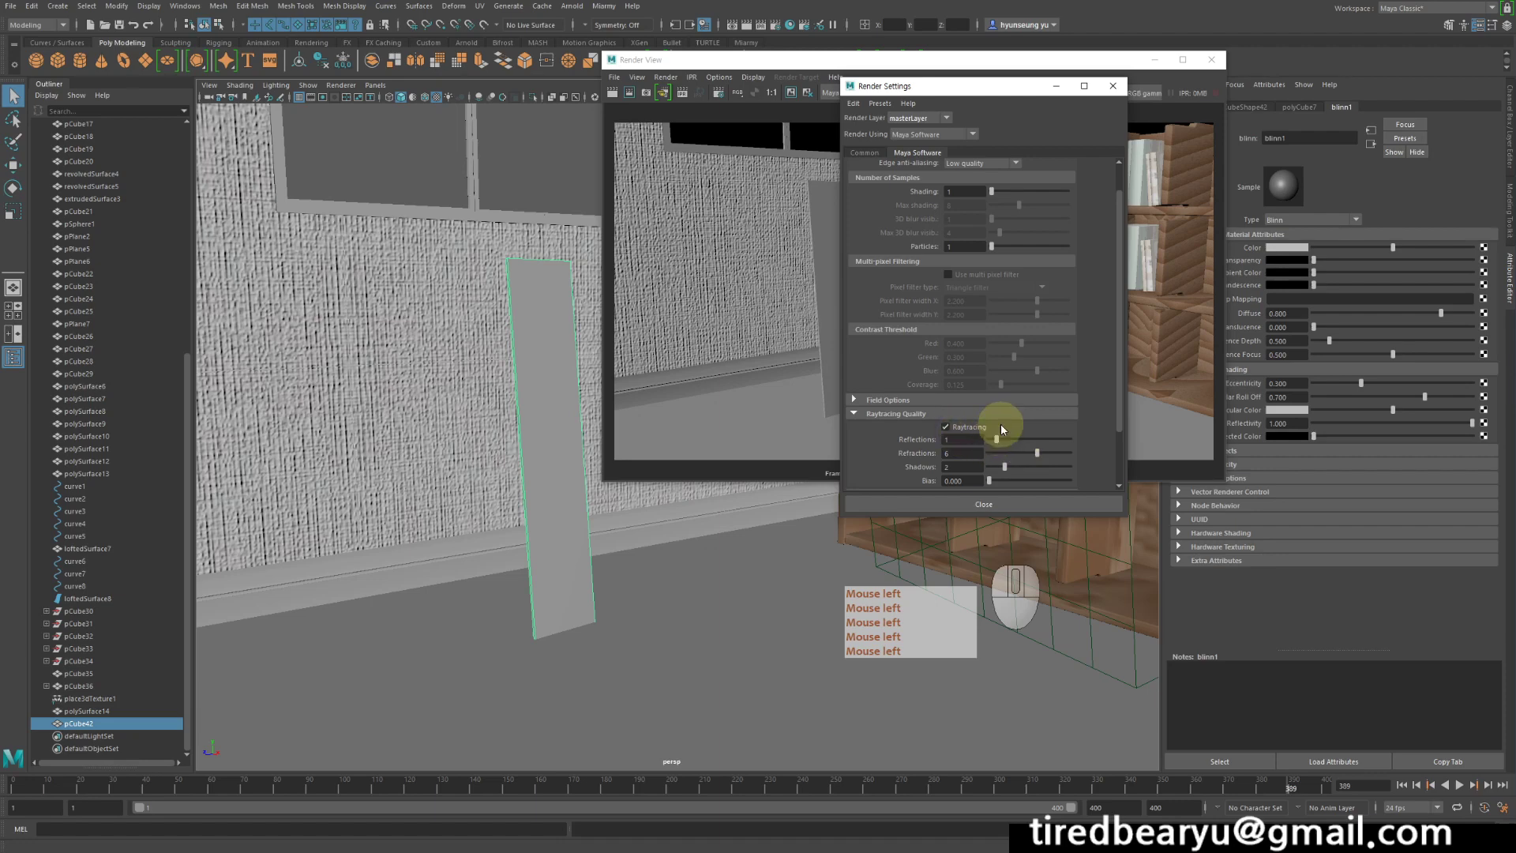
Rerender the whole frame with raytracing and move the Render View clear of the material attributes
click(761, 326)
click(684, 163)
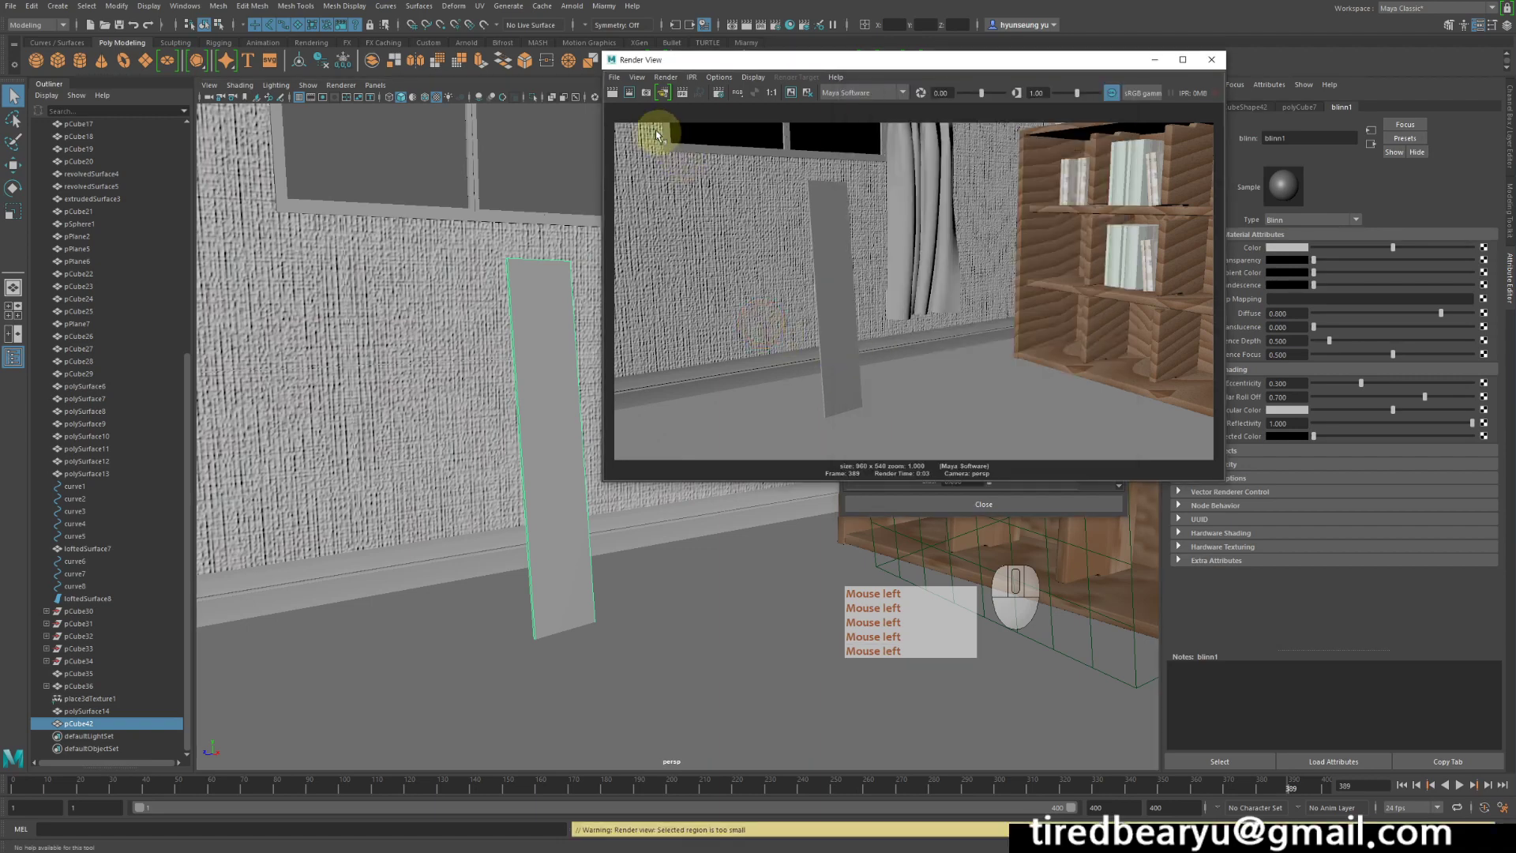
click(616, 92)
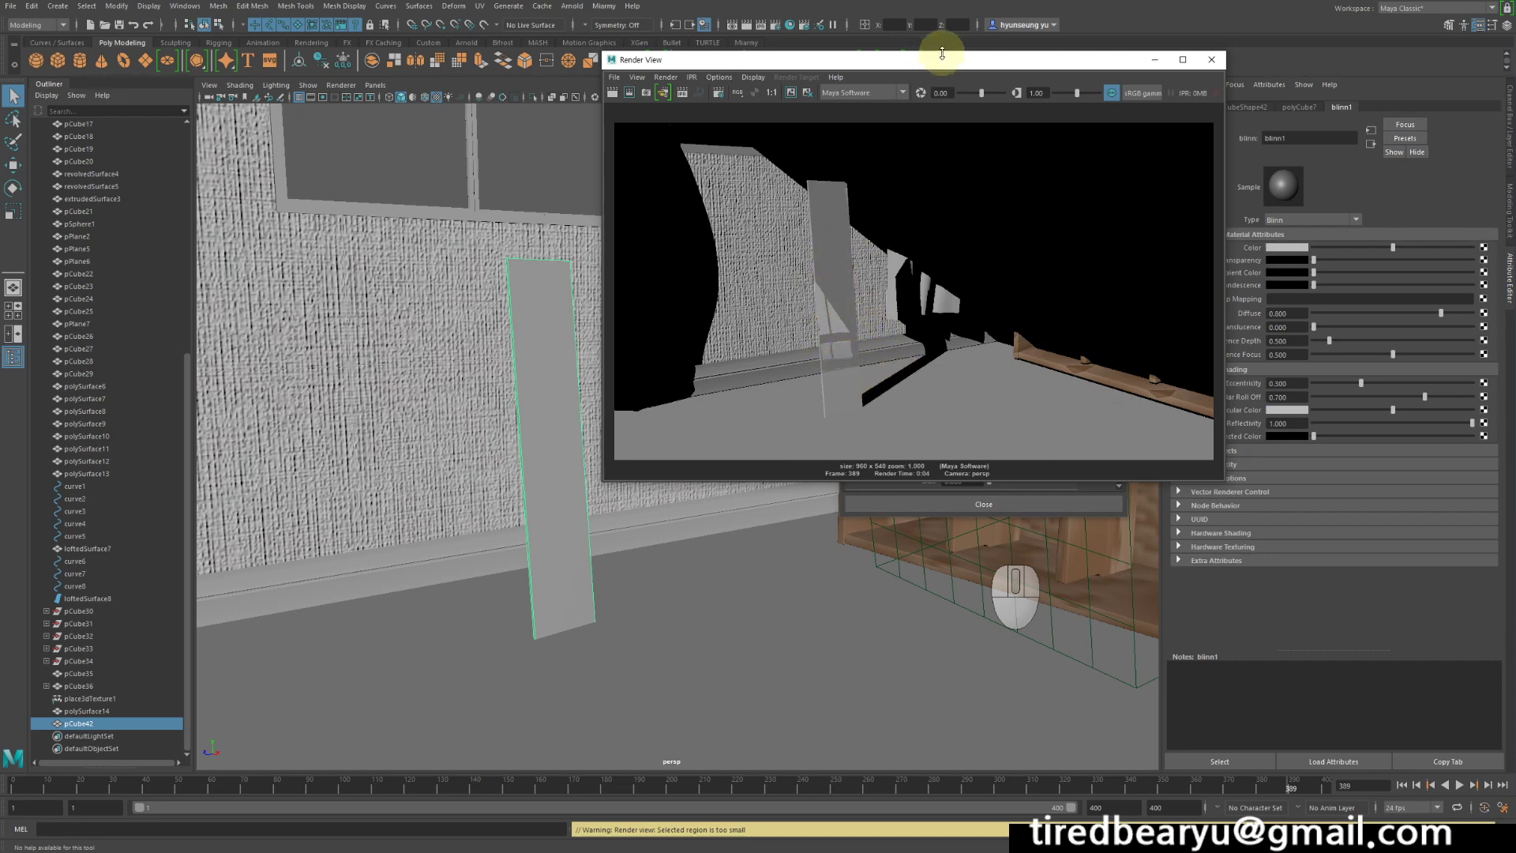
drag(942, 61, 886, 63)
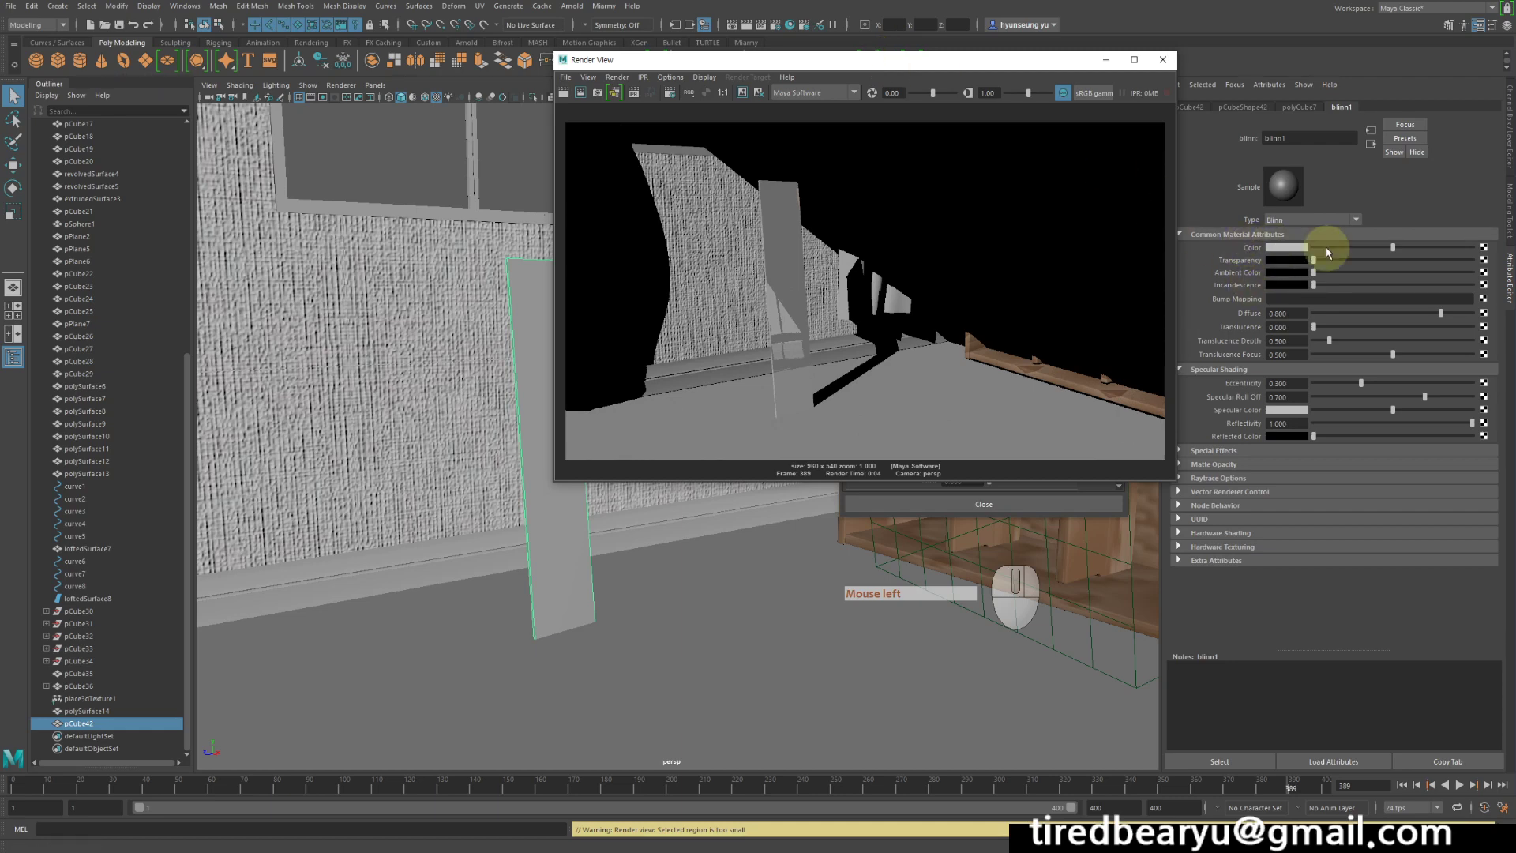
Set the board's Blinn color to white, render only the region around the board and keep that image
drag(1393, 248, 1270, 248)
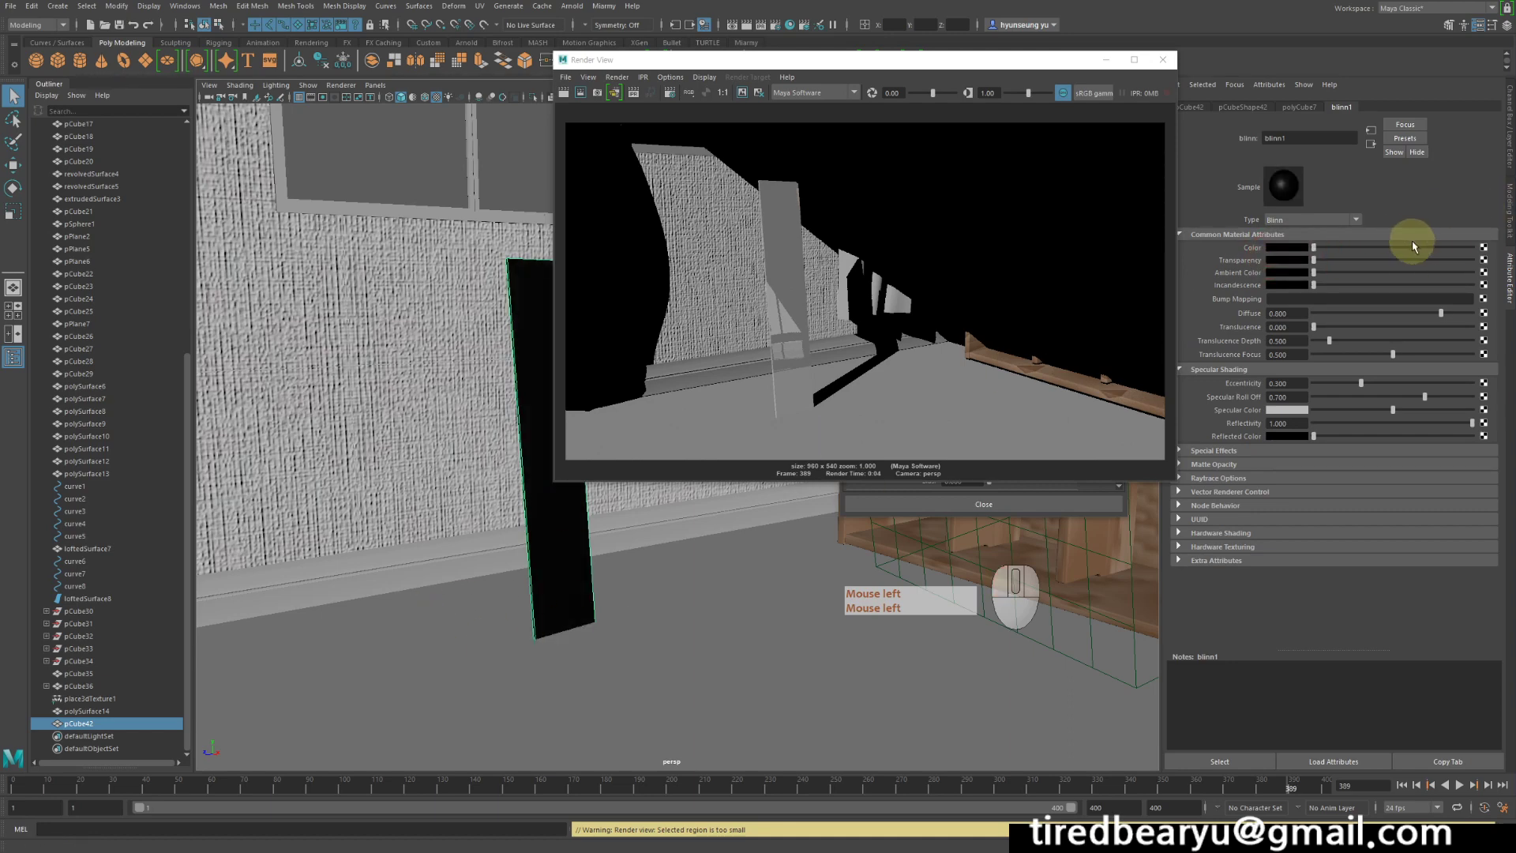
drag(1411, 247, 1474, 248)
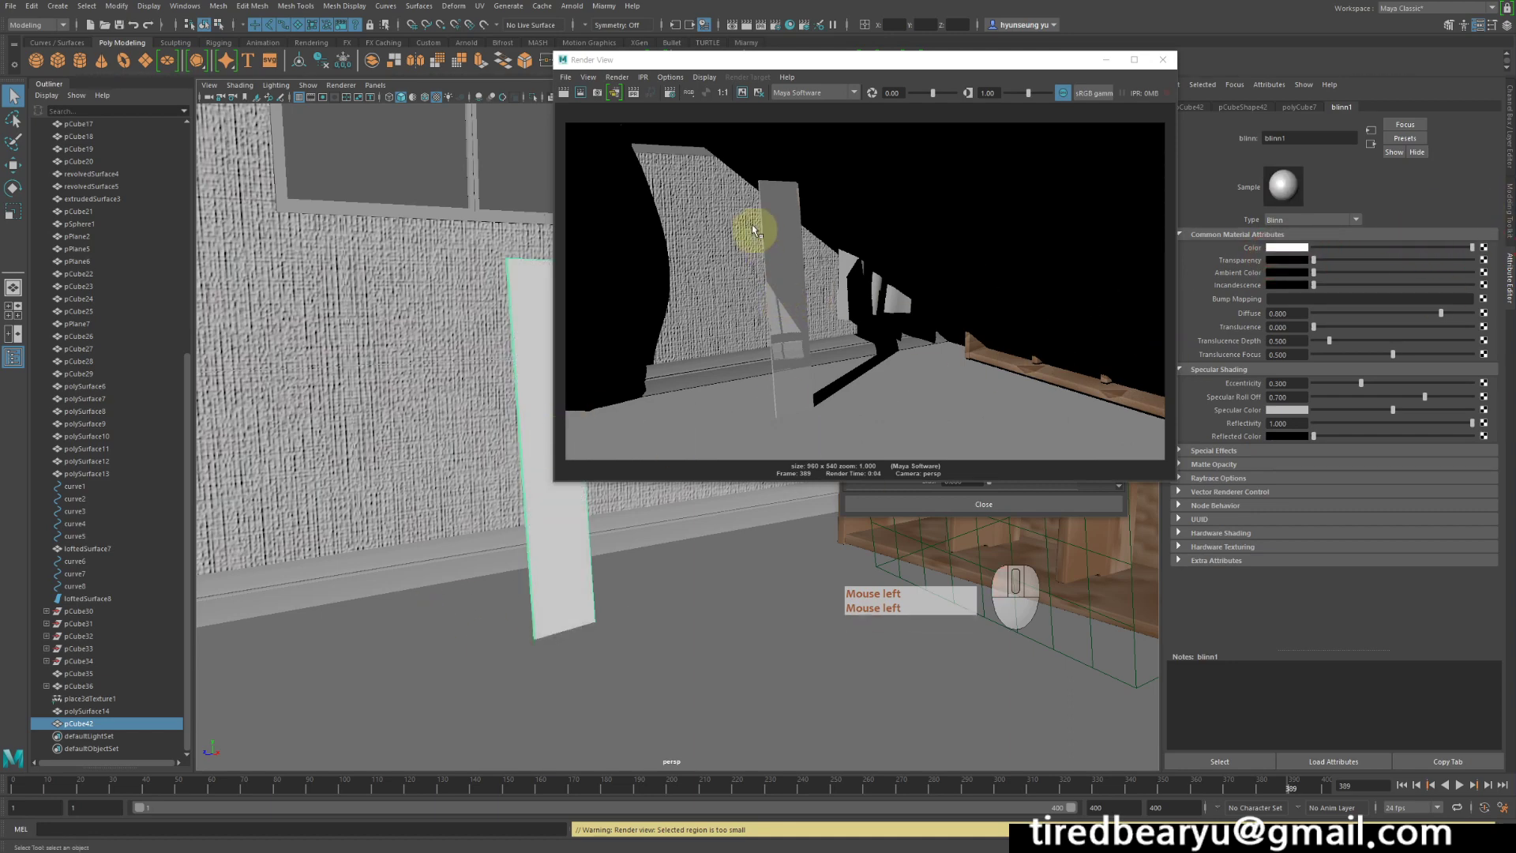
drag(715, 151, 834, 449)
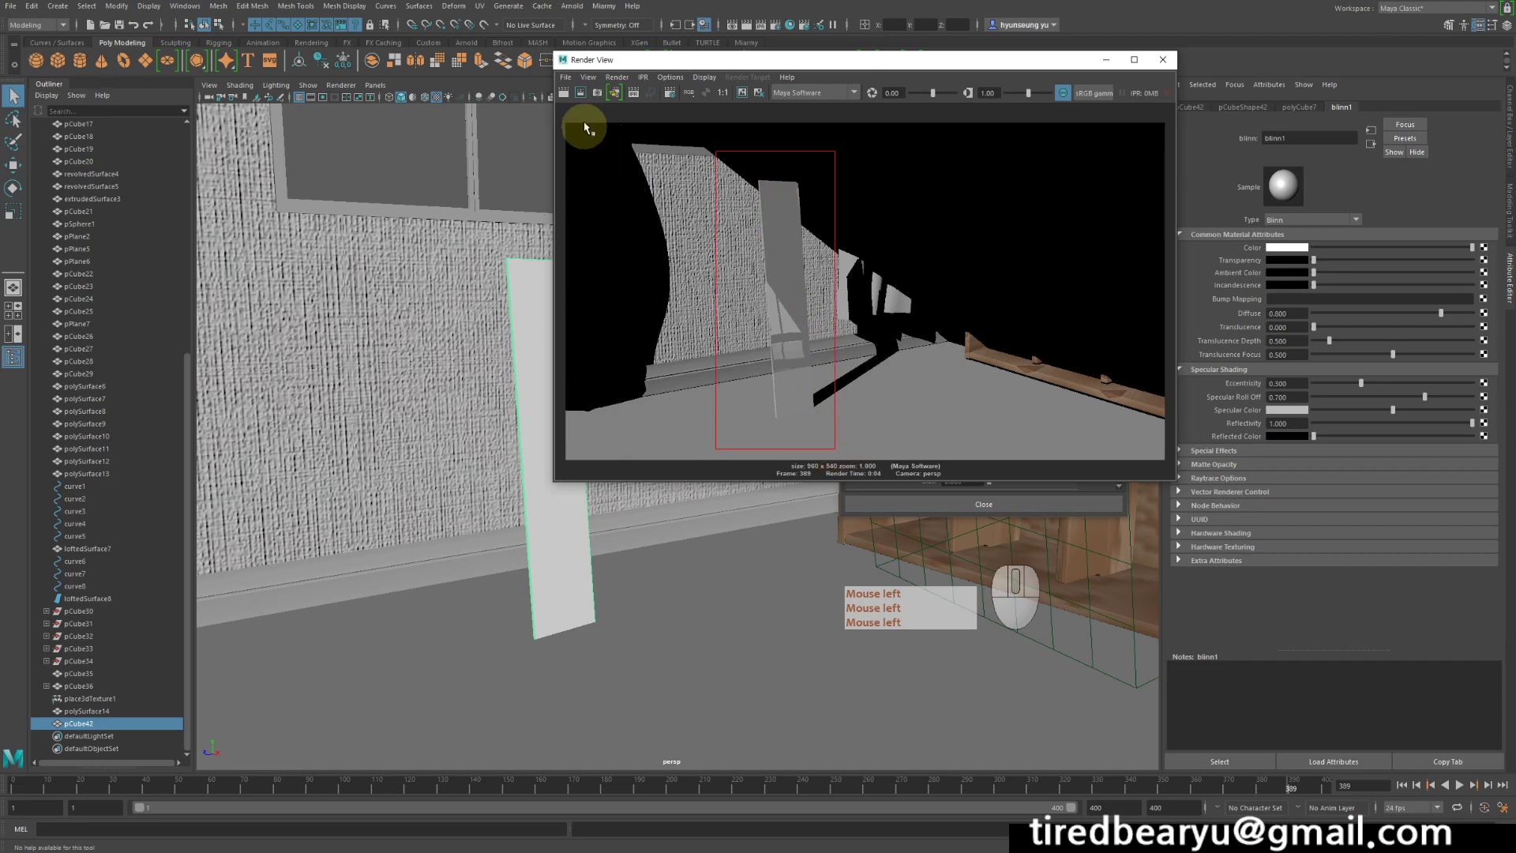
click(581, 92)
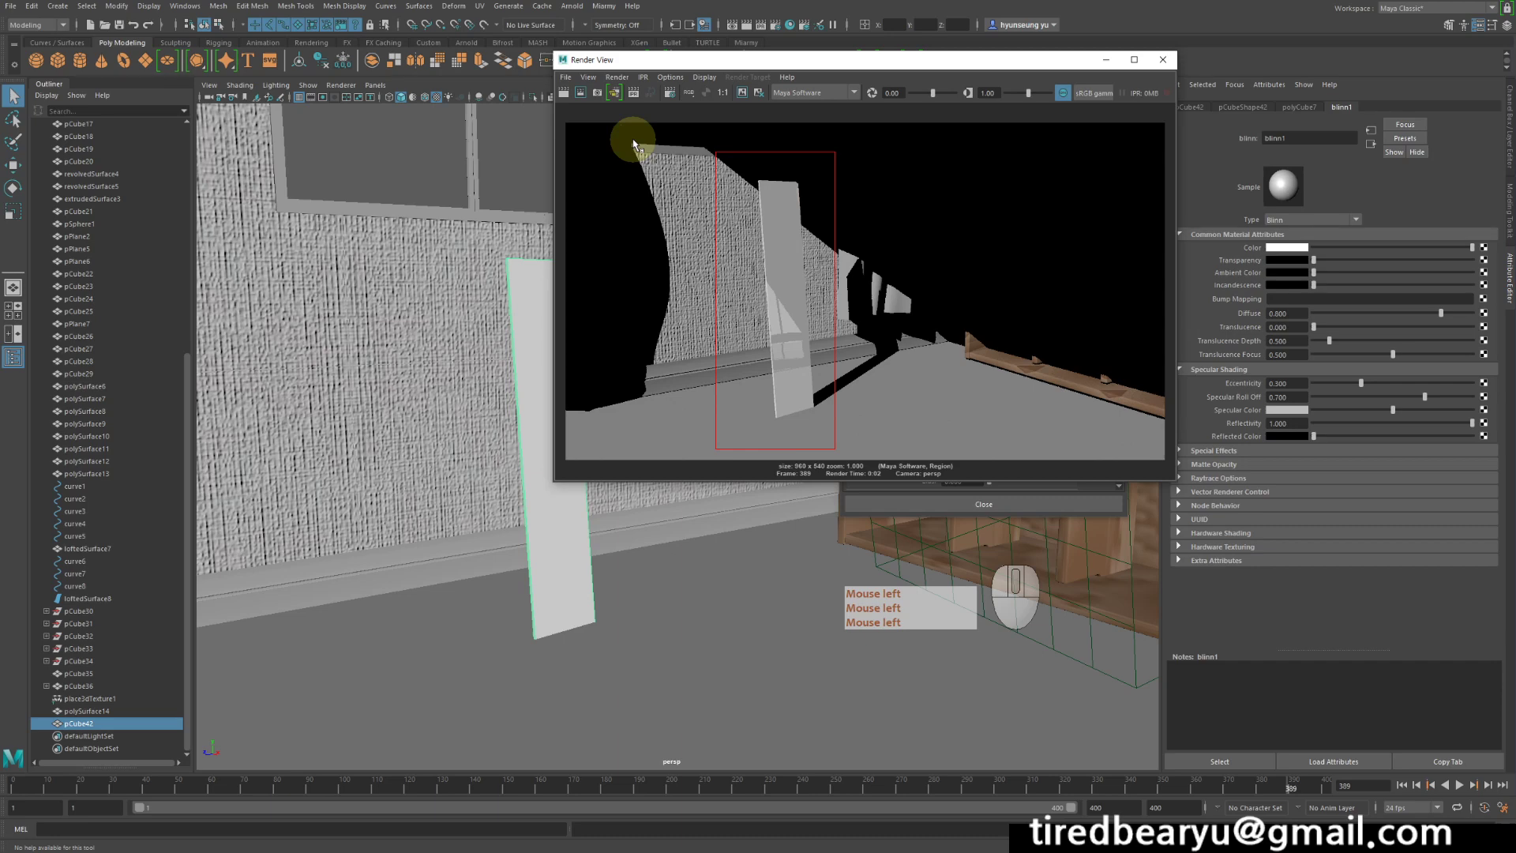
click(742, 94)
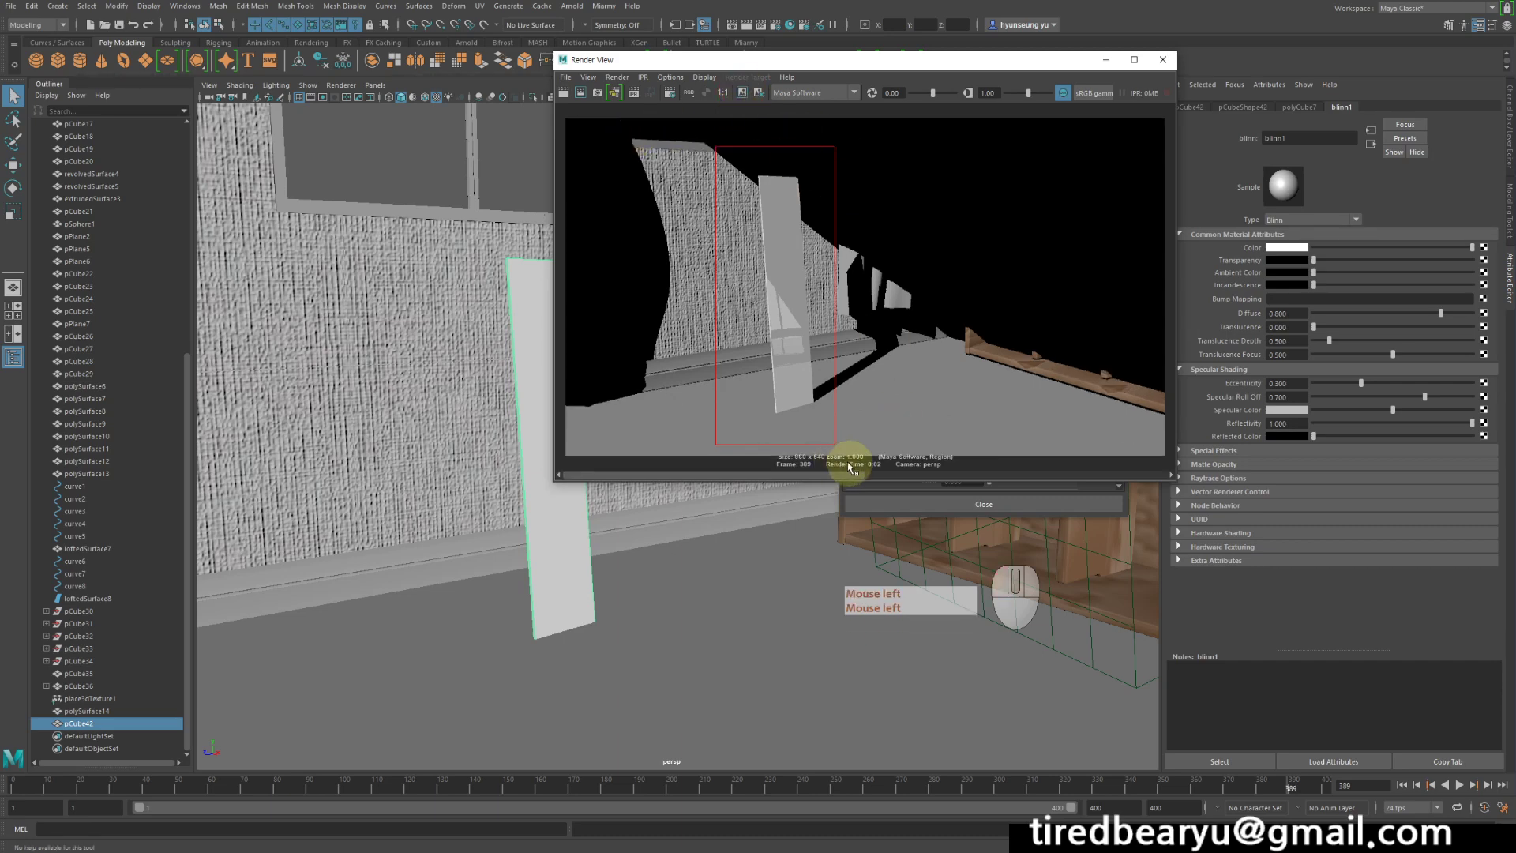
Darken the Blinn color to mid grey, rerender the whole frame and compare it with the kept image
drag(1462, 249, 1381, 247)
click(565, 93)
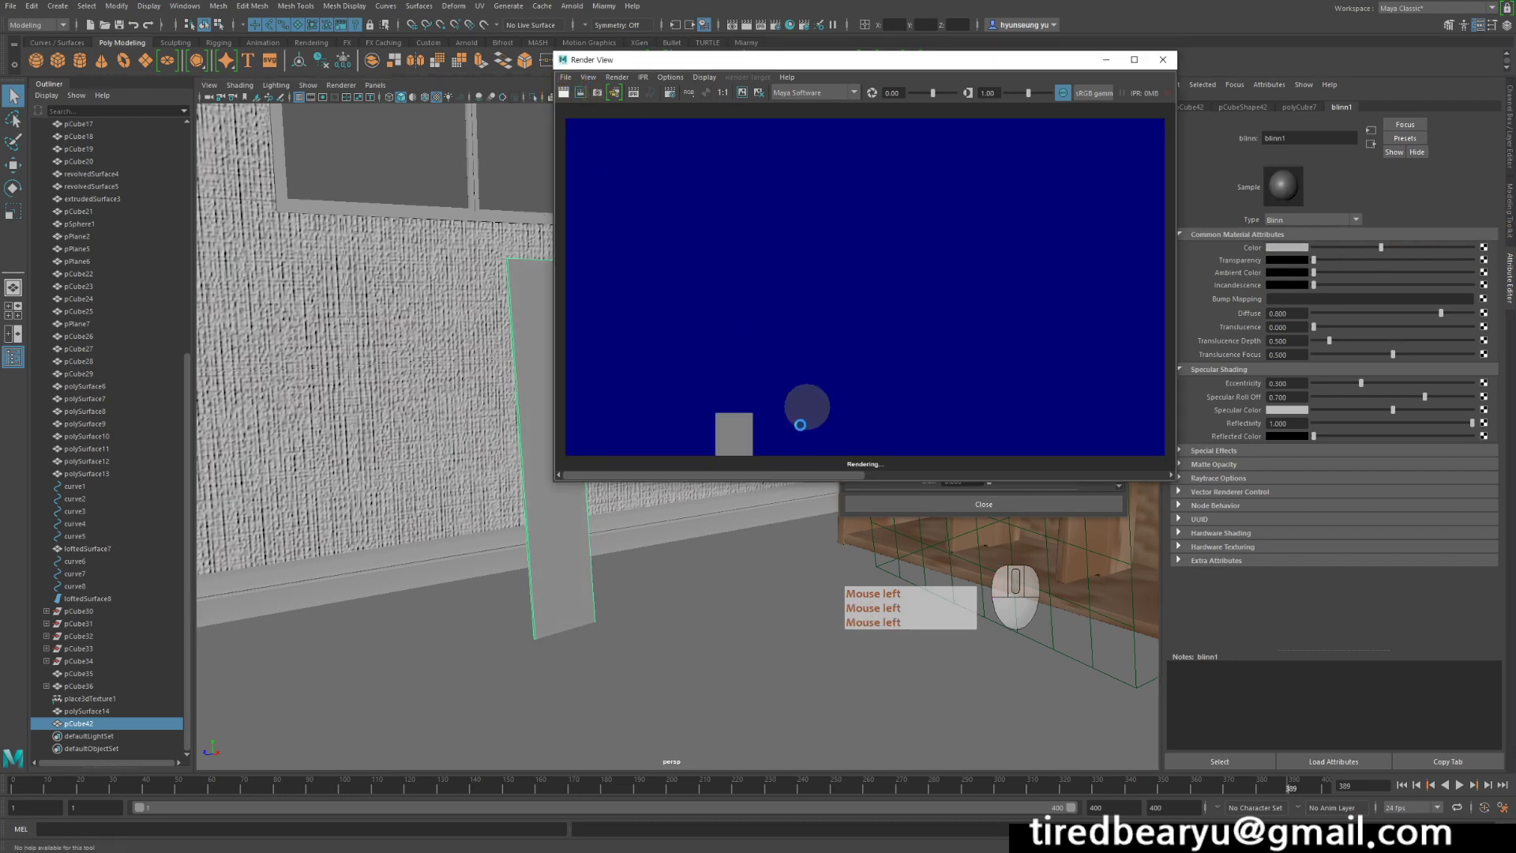
click(809, 475)
drag(808, 473, 675, 443)
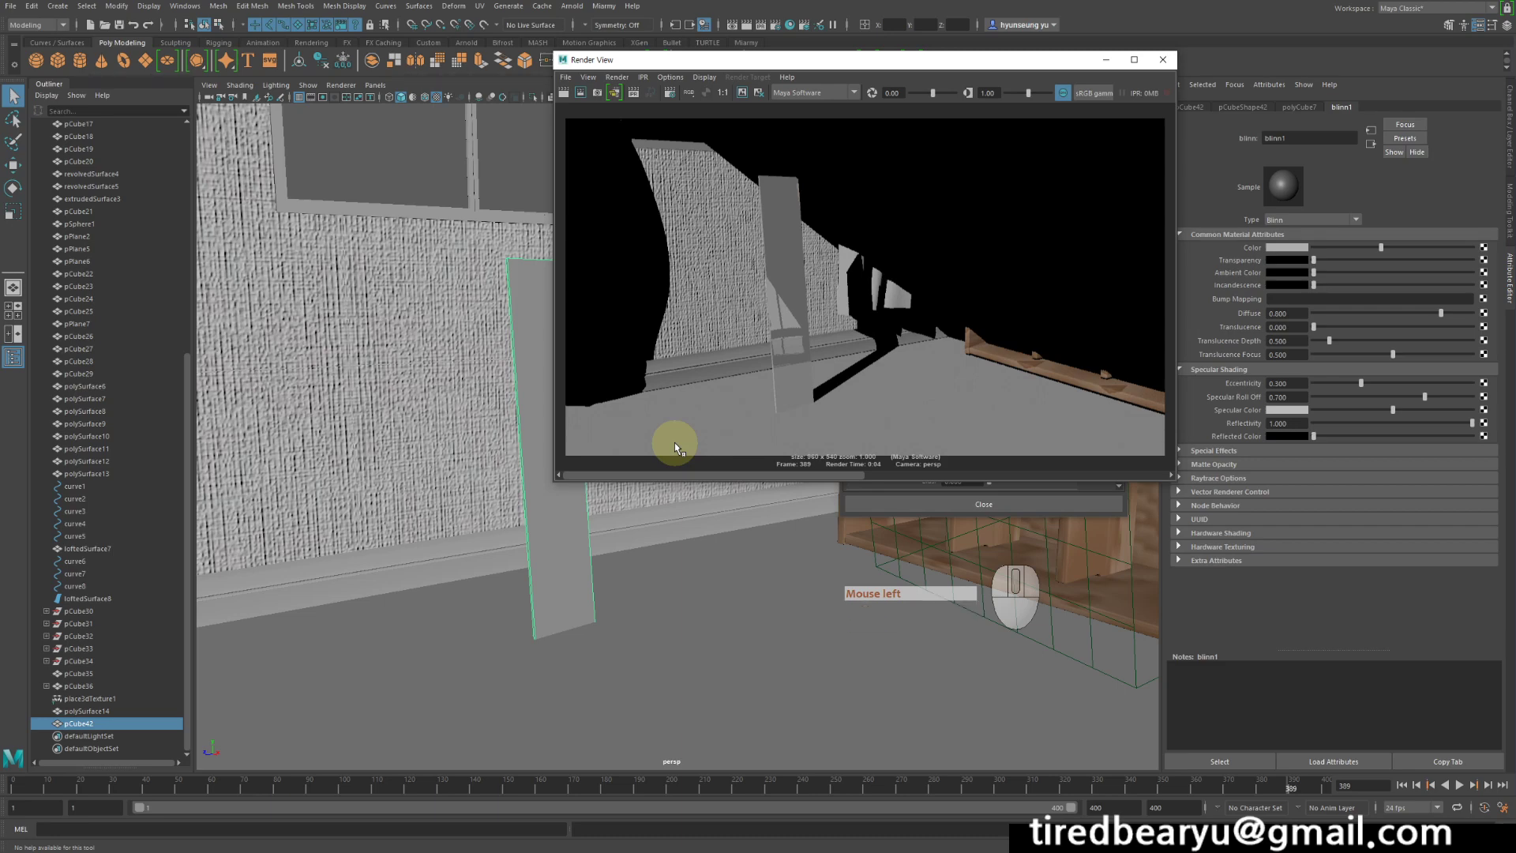
Set the board's Blinn color to black, rerender it and compare the reflection with the kept image
drag(1381, 250, 1286, 247)
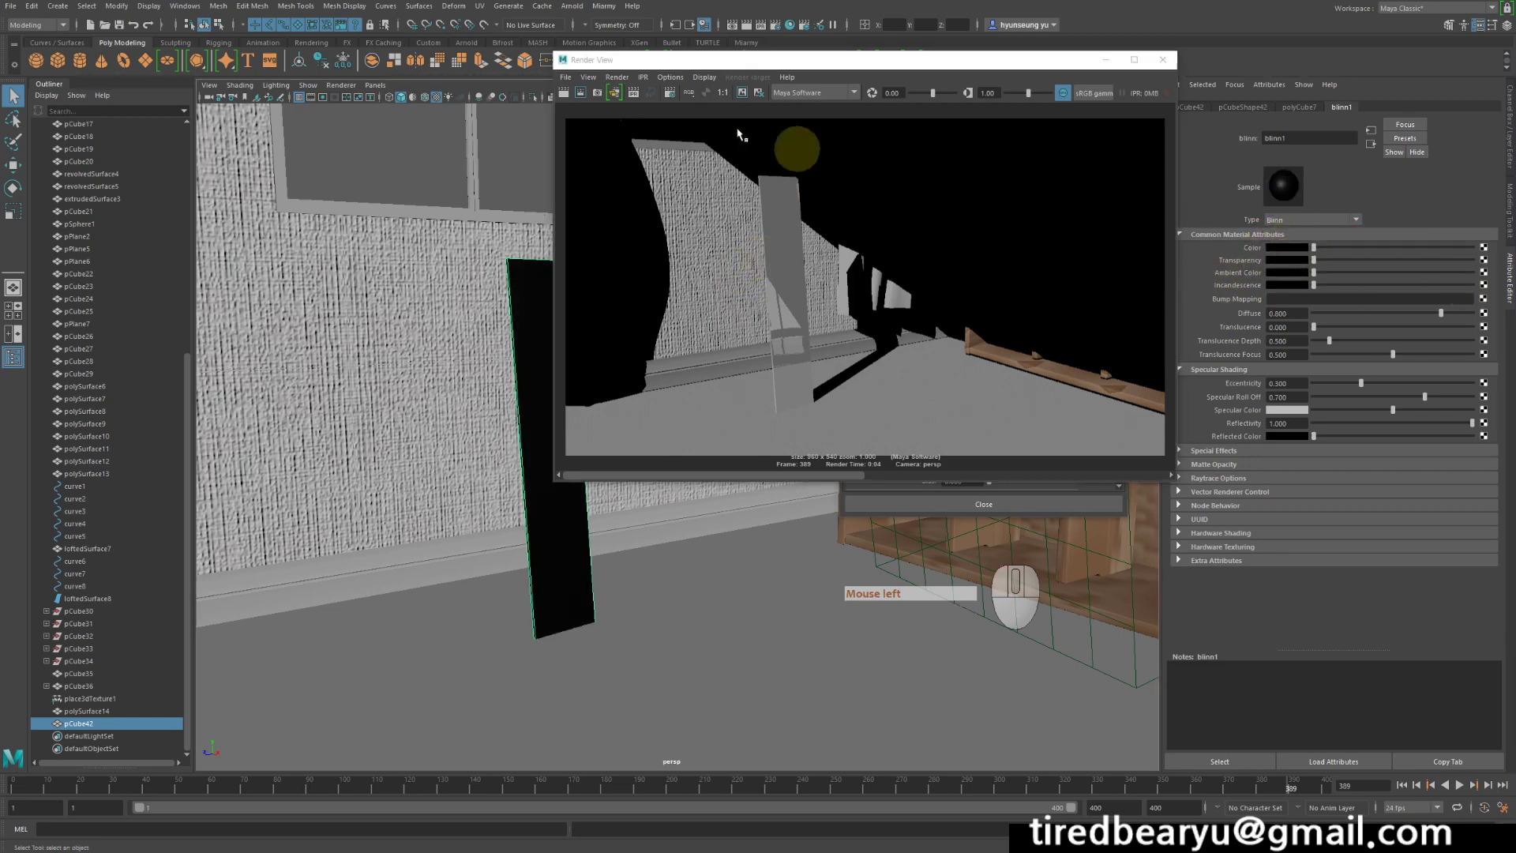
click(581, 93)
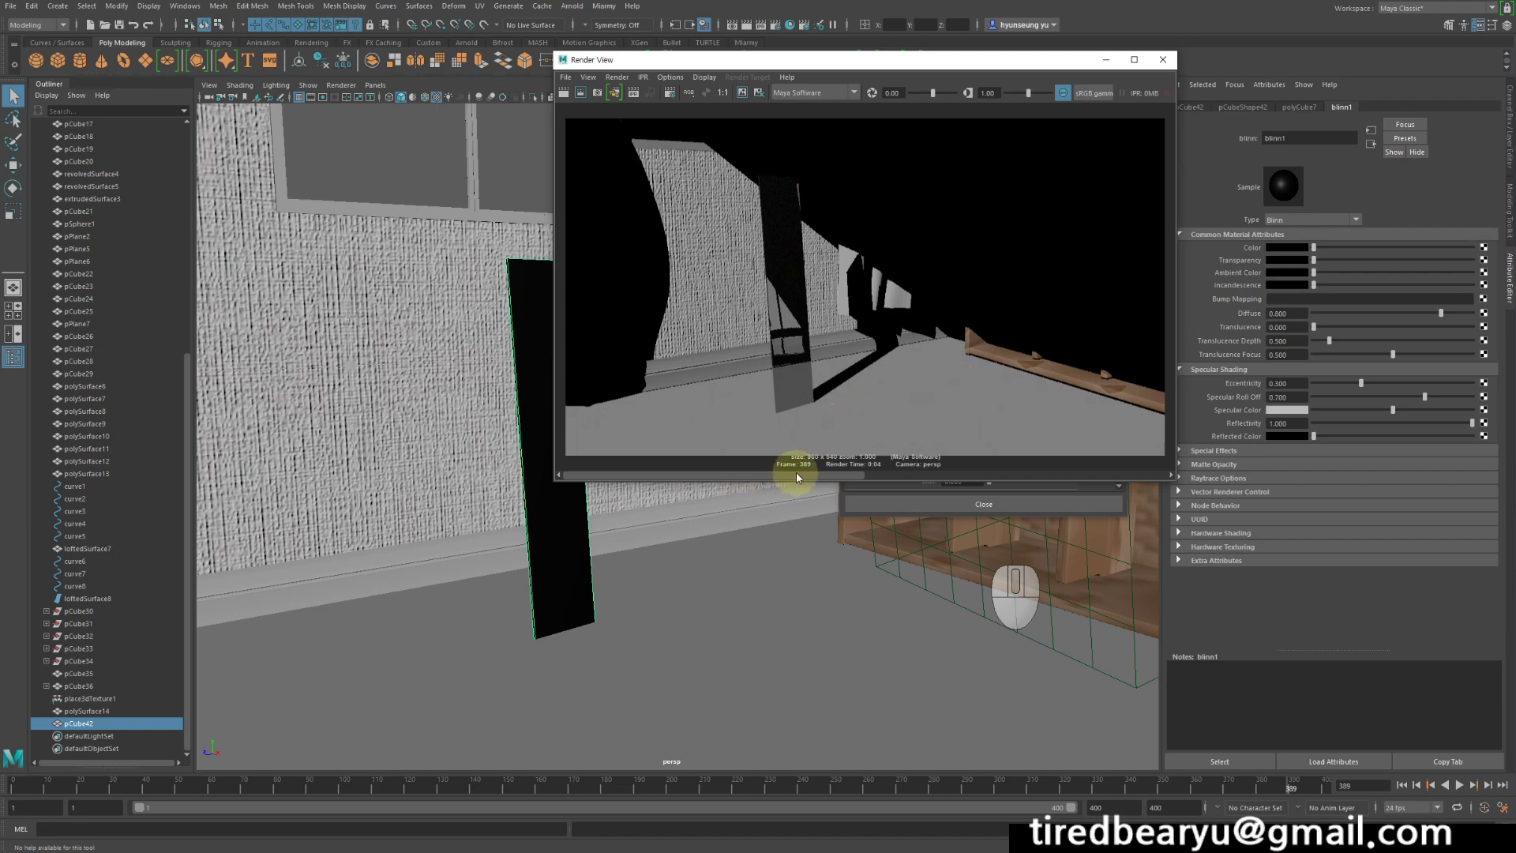
drag(796, 474, 745, 461)
Rerender the board from a closer, more frontal view and keep that image for comparison
drag(934, 63, 1044, 63)
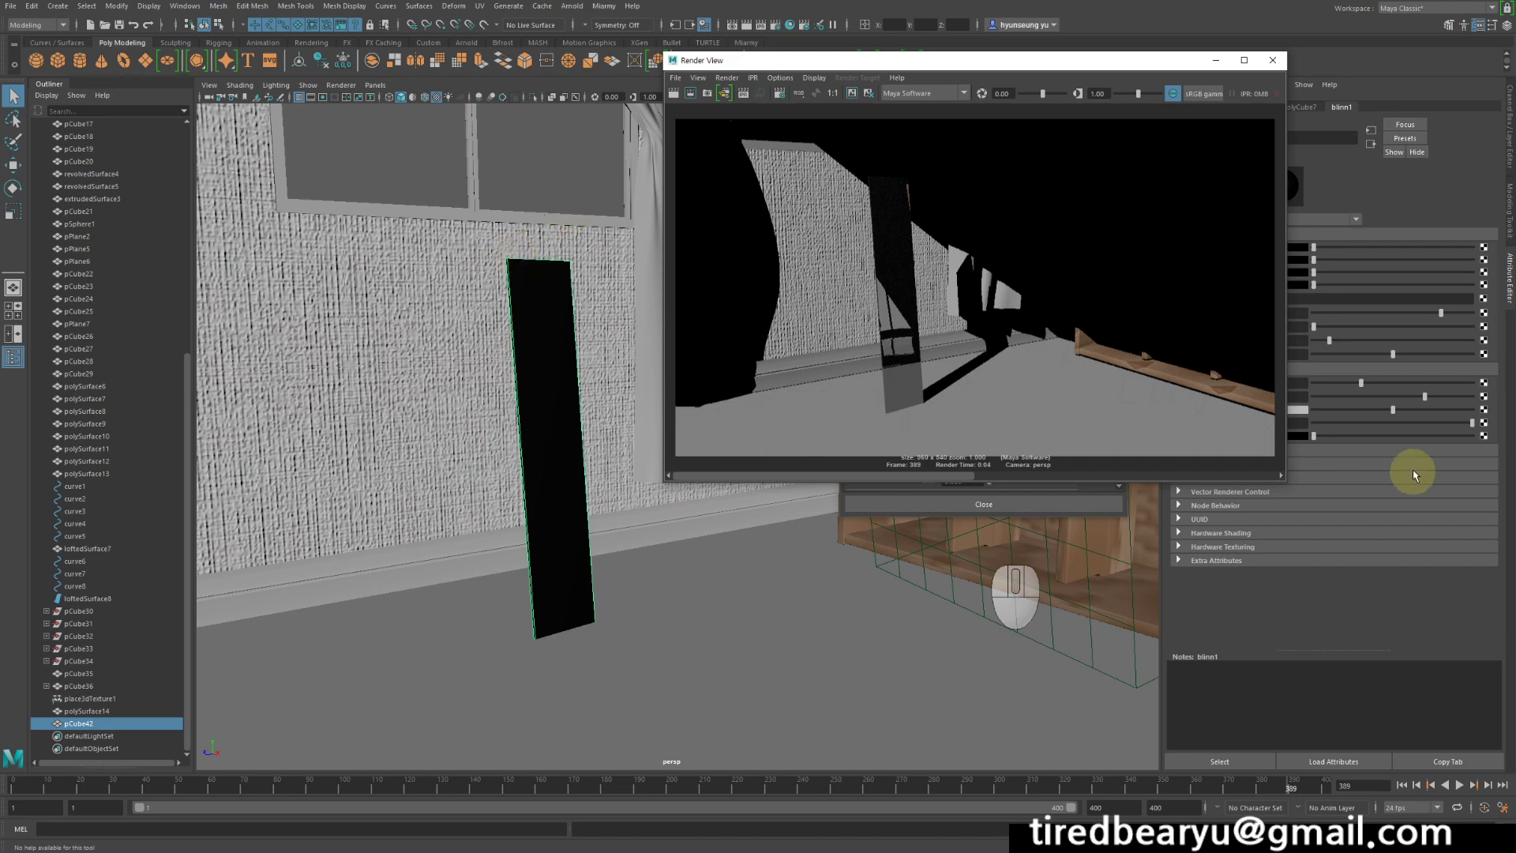
drag(1093, 60, 1011, 32)
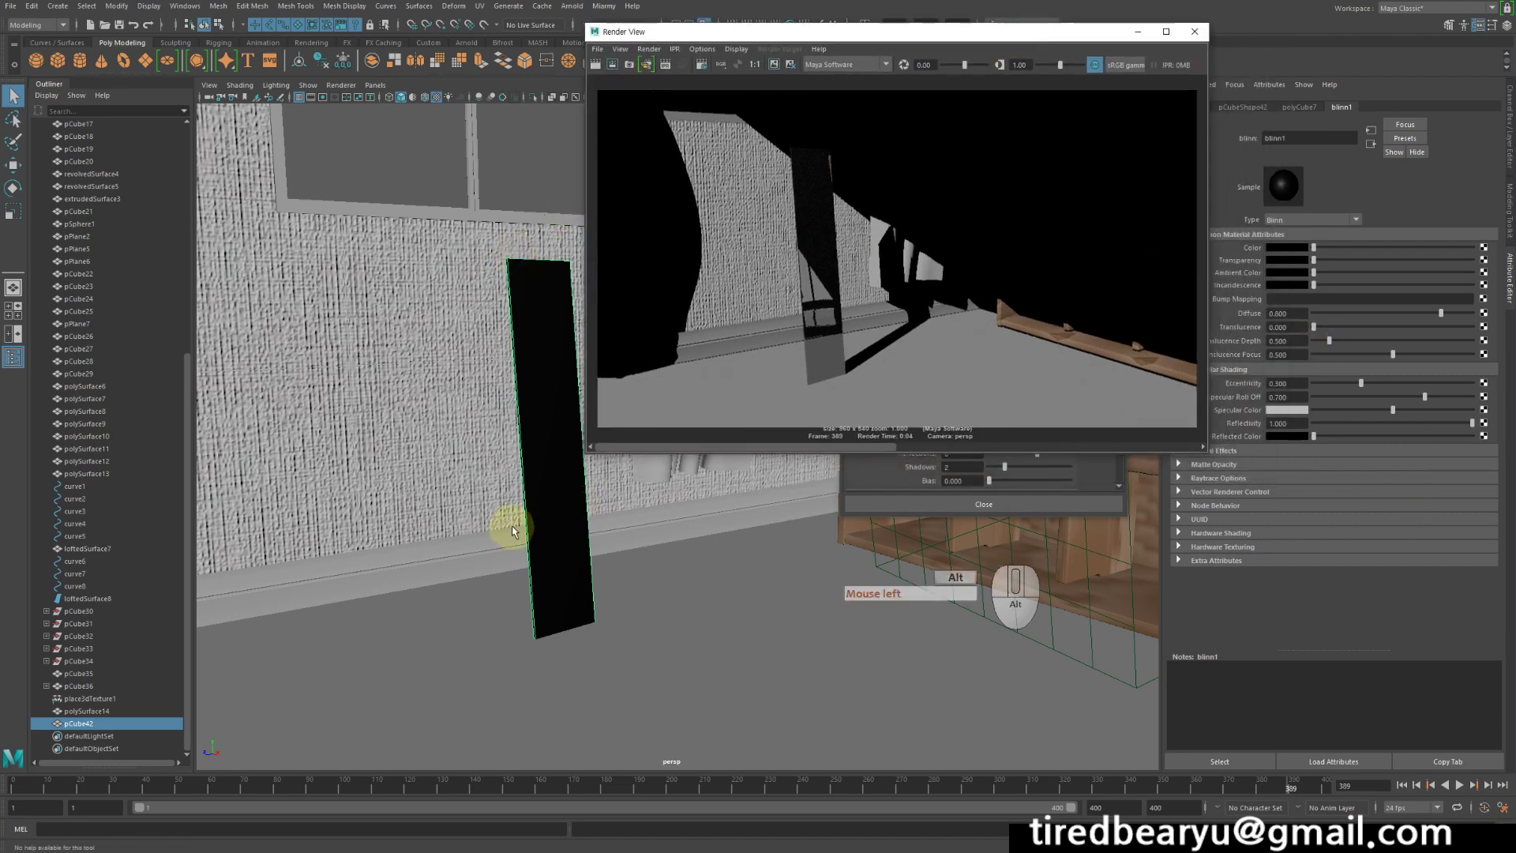
alt+drag(511, 528, 484, 523)
alt+middle_drag(484, 523, 512, 536)
alt+drag(512, 535, 529, 533)
alt+right_drag(529, 533, 604, 552)
alt+middle_drag(604, 552, 600, 556)
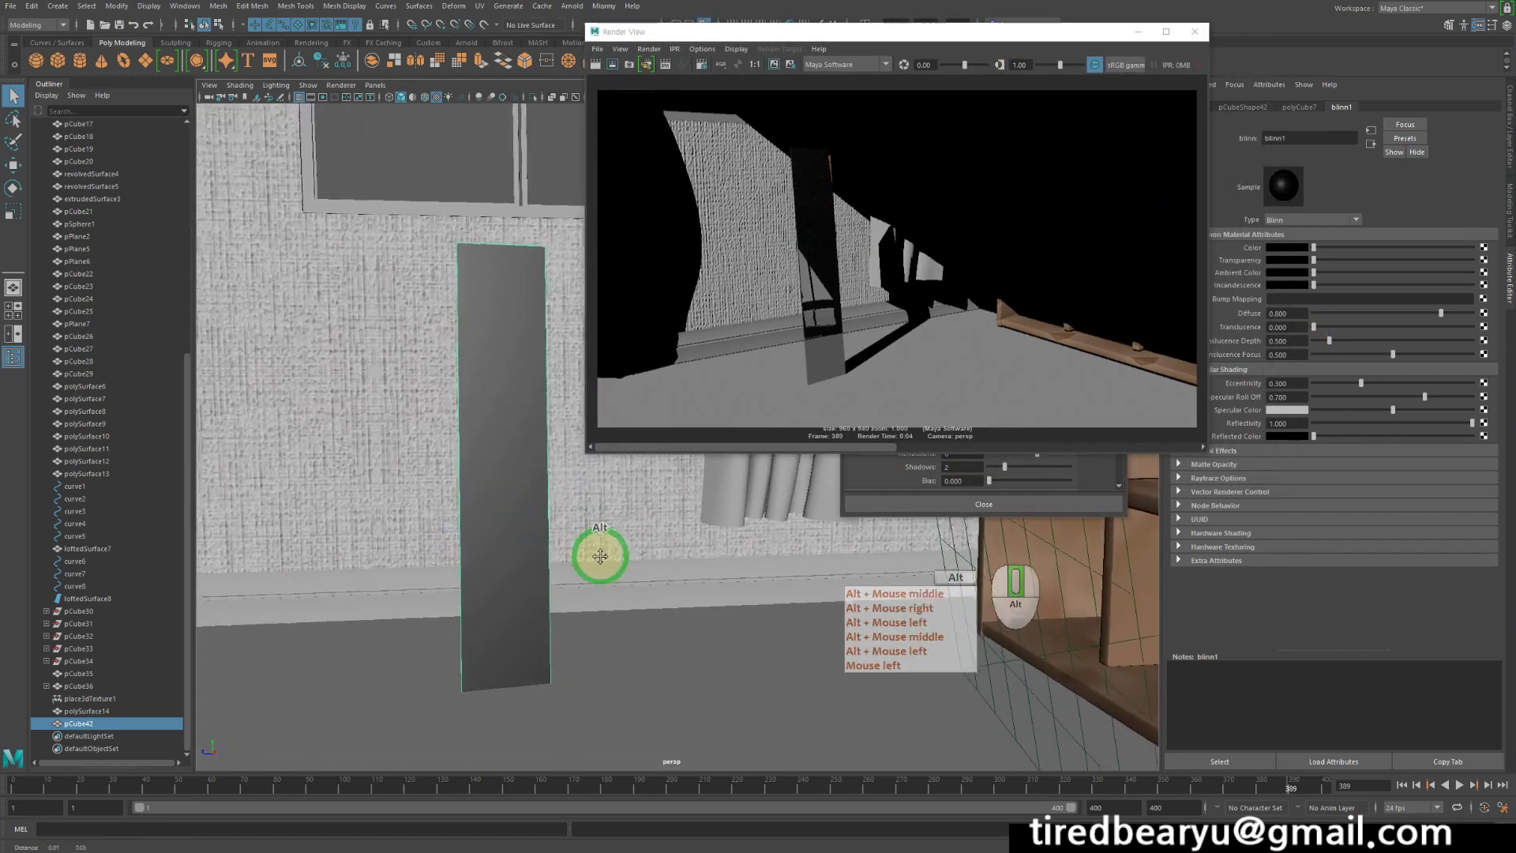
alt+drag(600, 556, 593, 562)
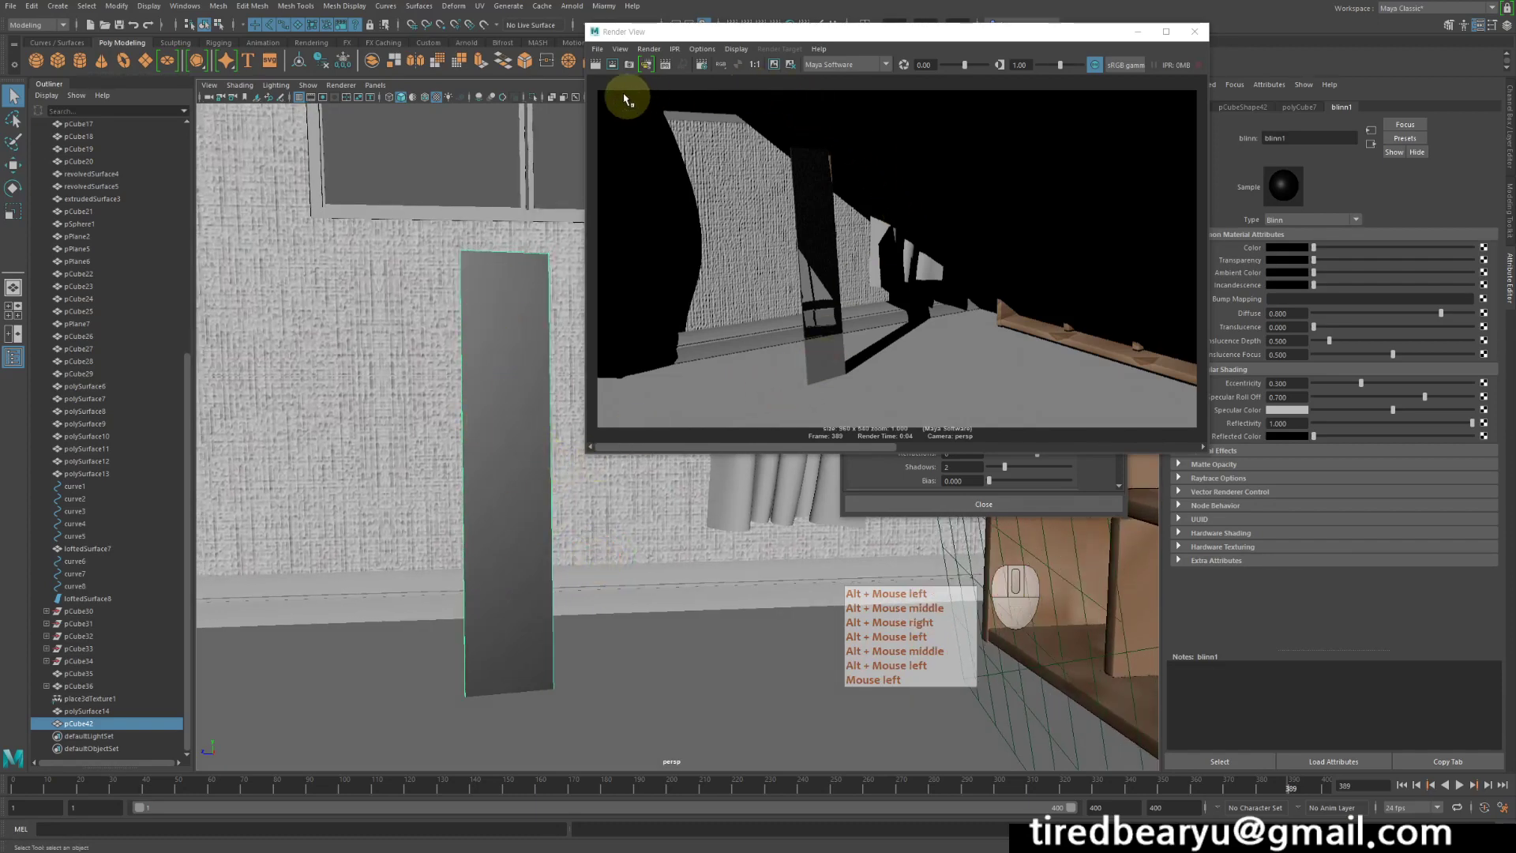
click(596, 63)
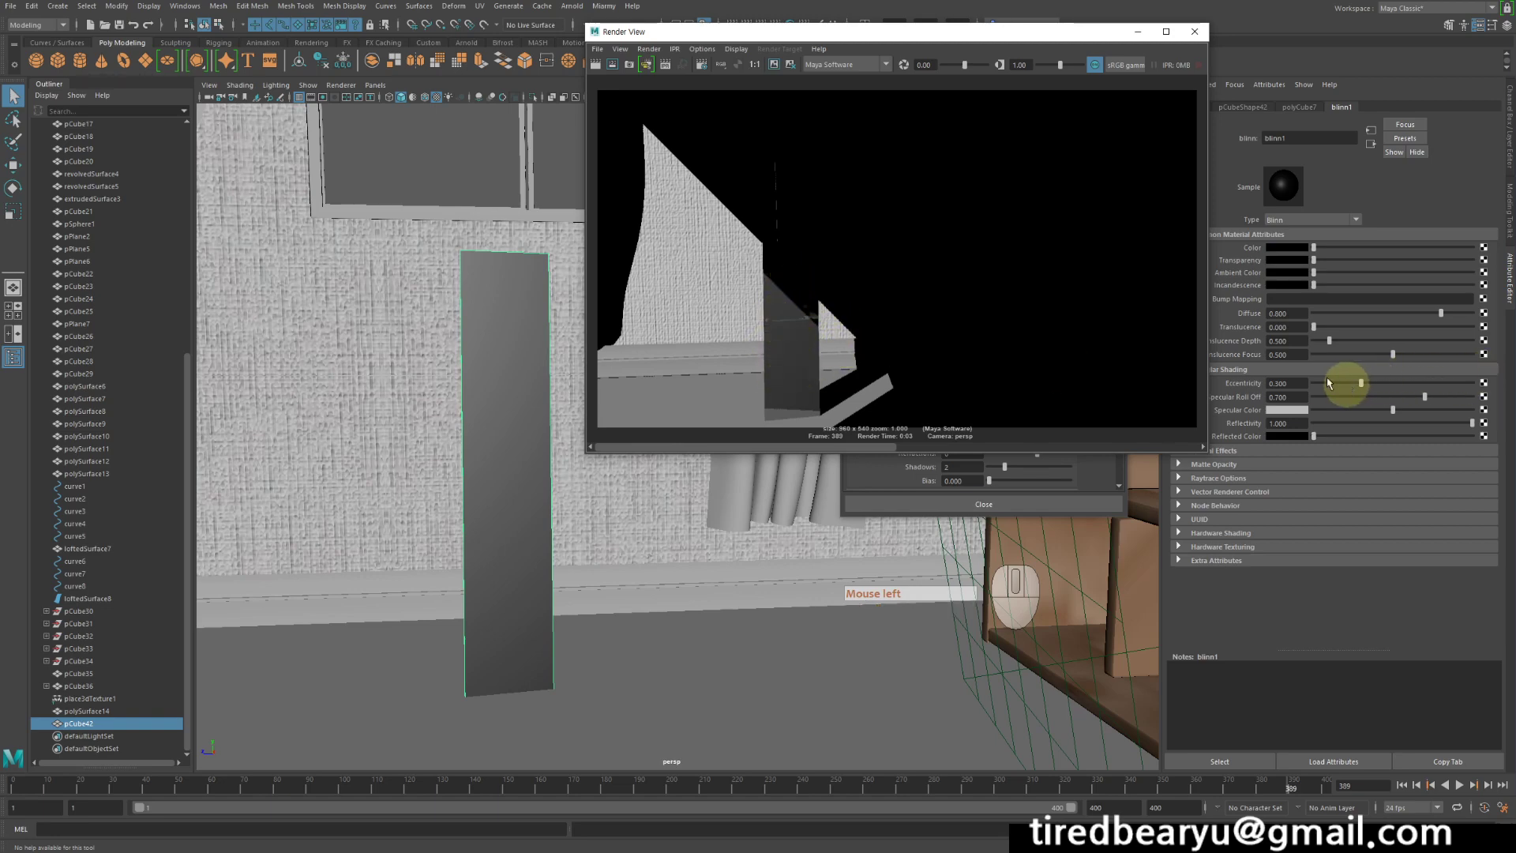
click(776, 65)
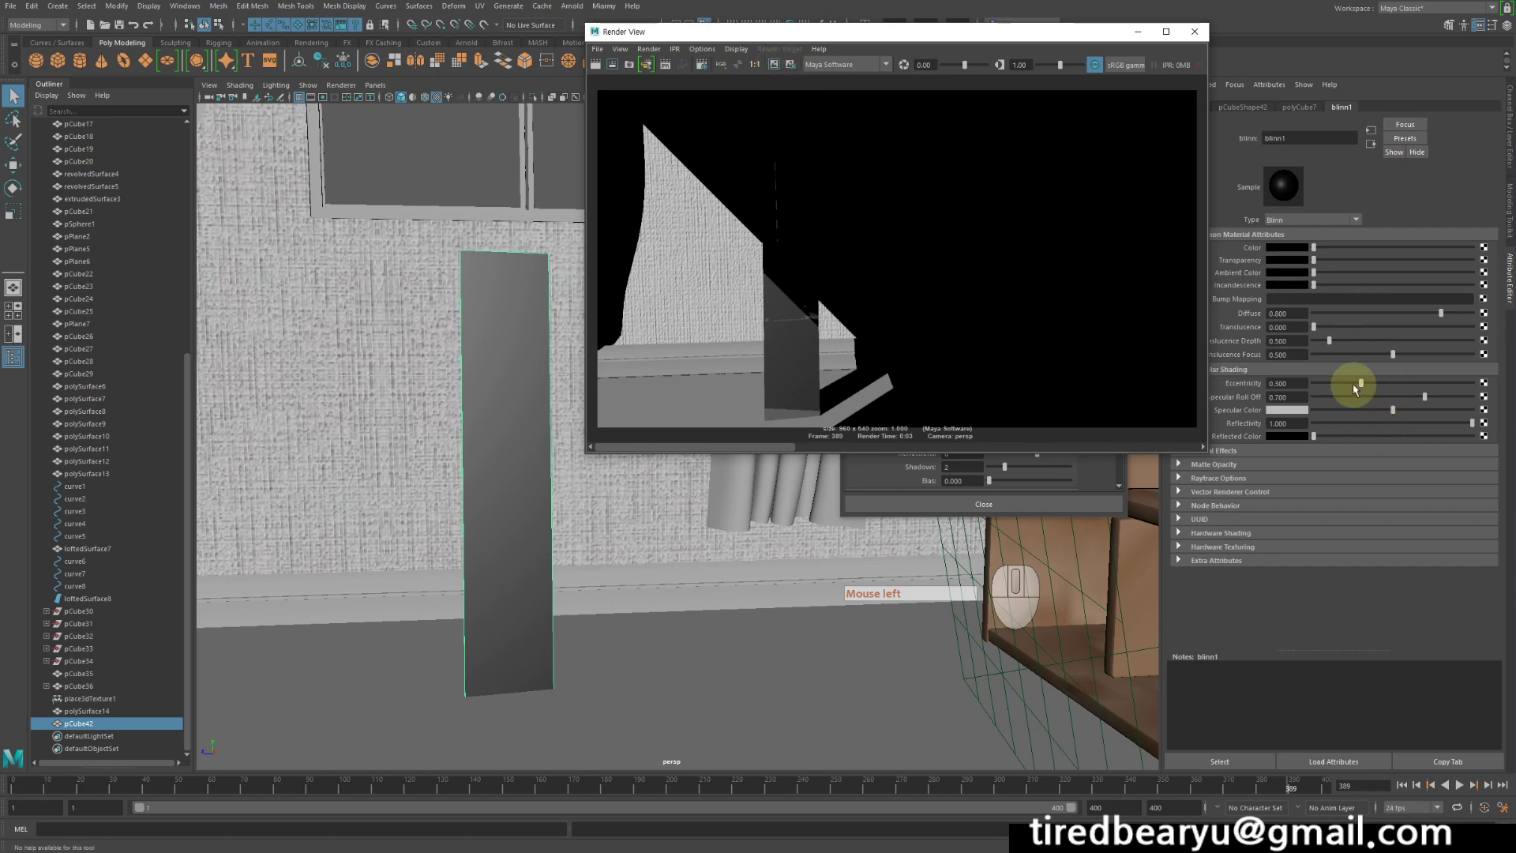
Set the board's Blinn eccentricity to about 0.095, its specular roll off to 1 and its specular color to white
drag(1354, 387, 1324, 385)
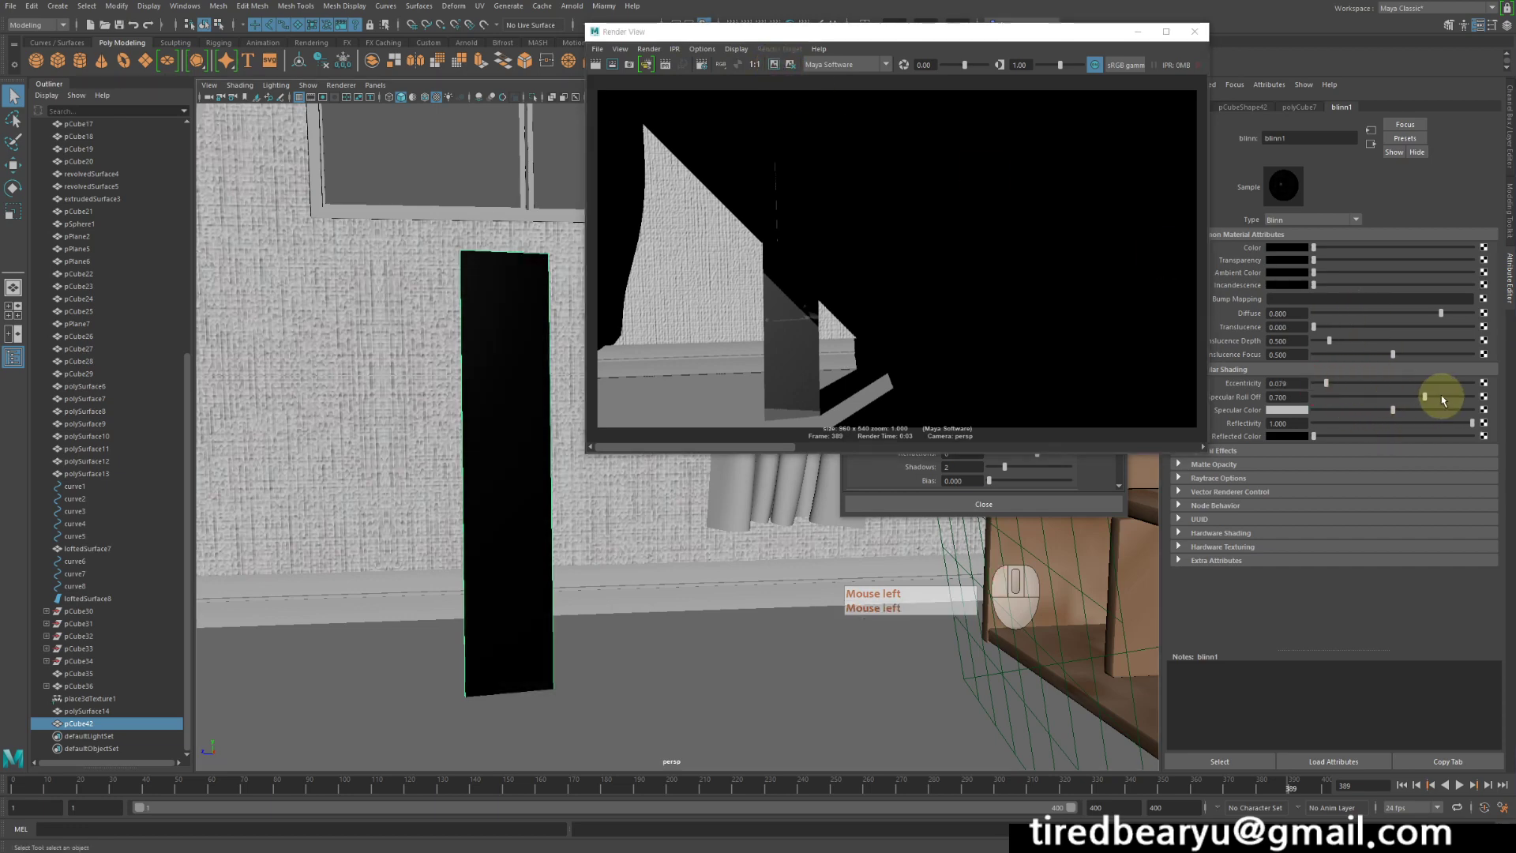
drag(1445, 399, 1507, 398)
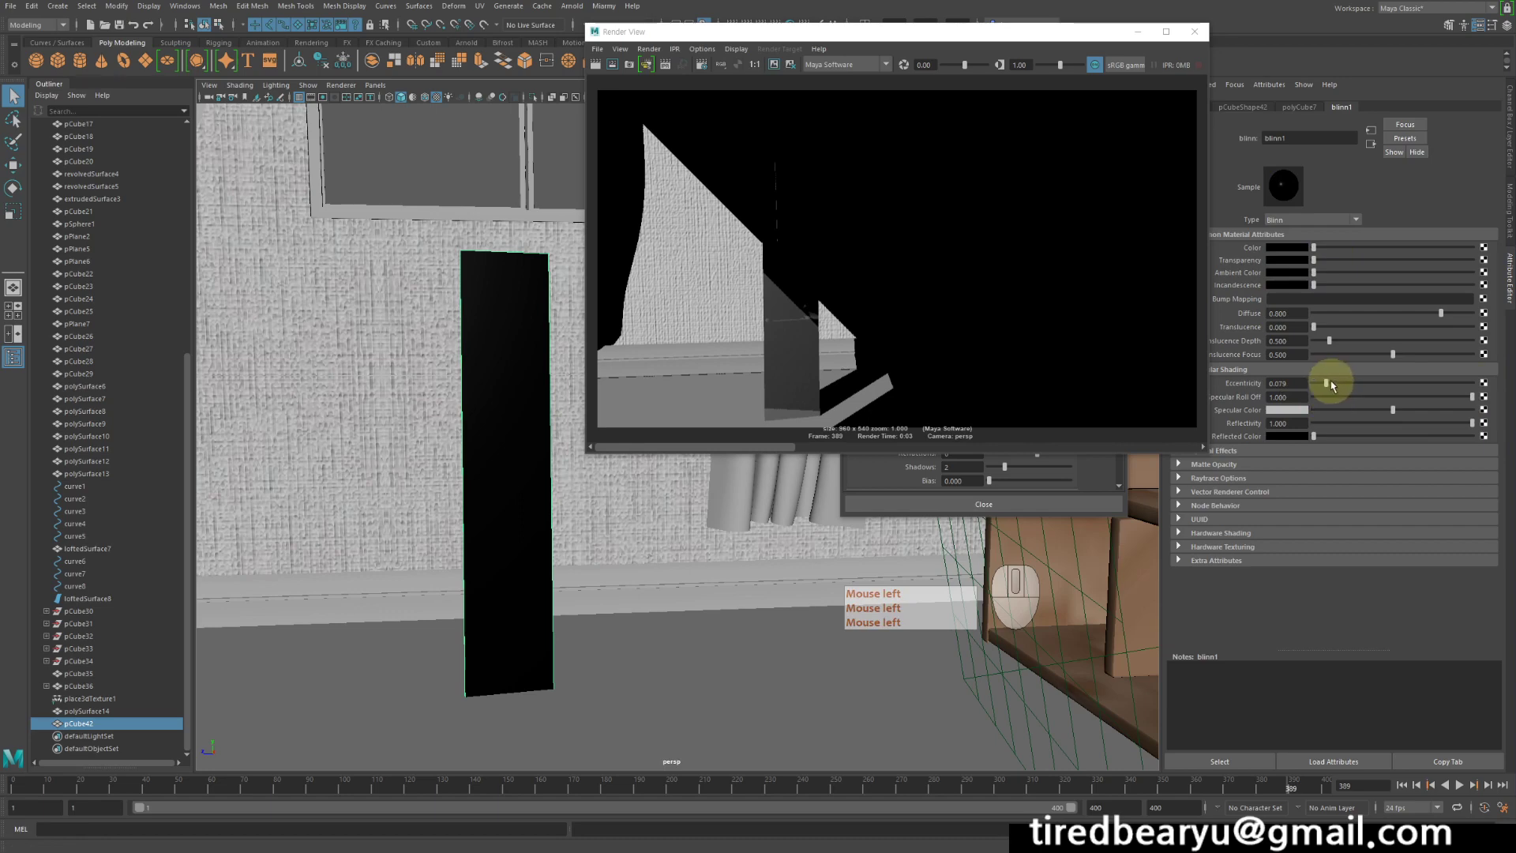
drag(1327, 383, 1329, 384)
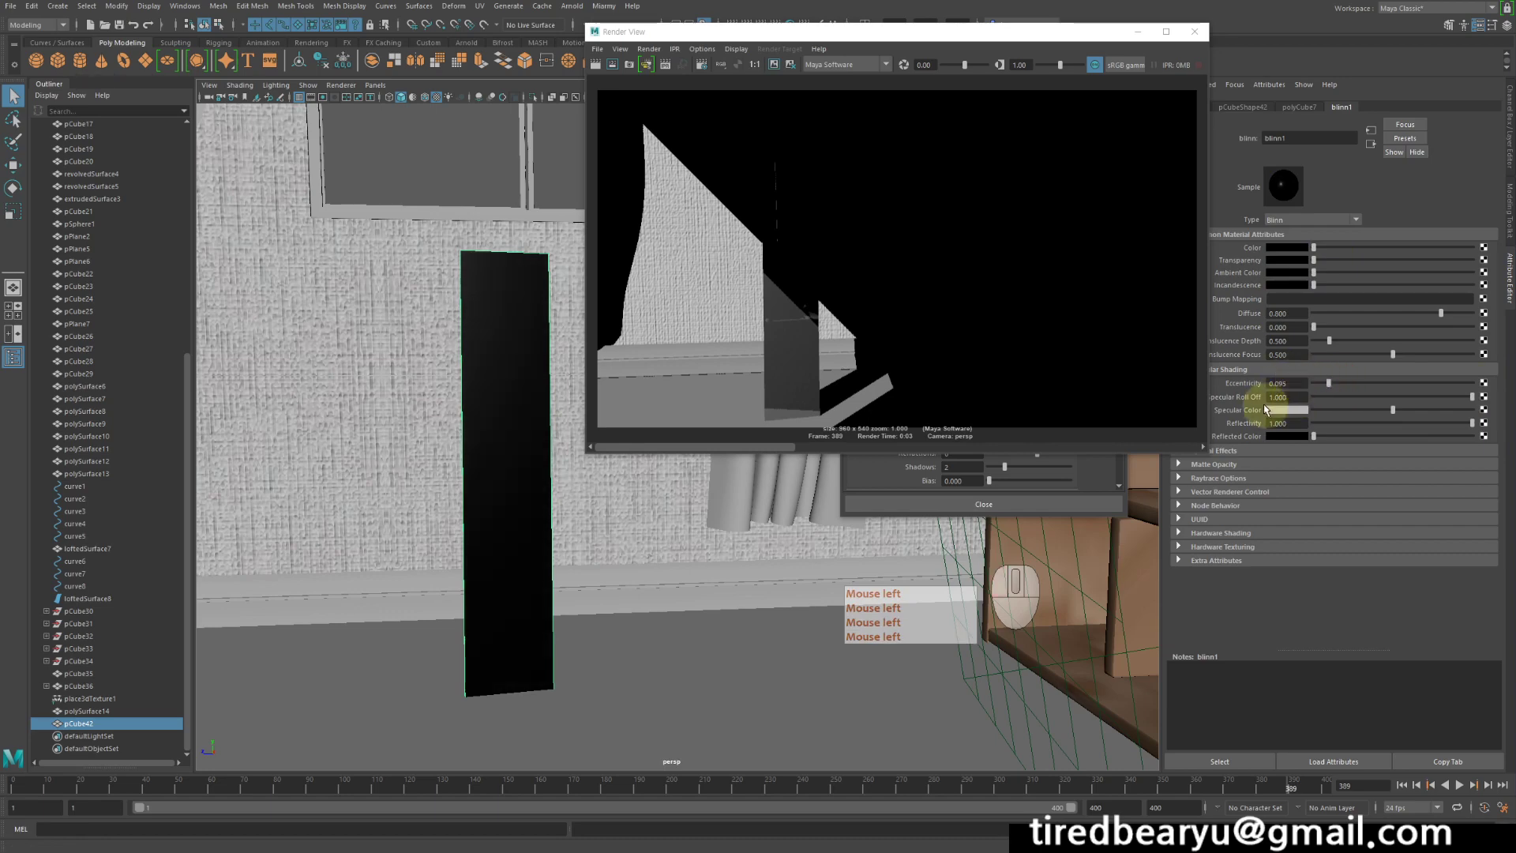
drag(1425, 410, 1472, 410)
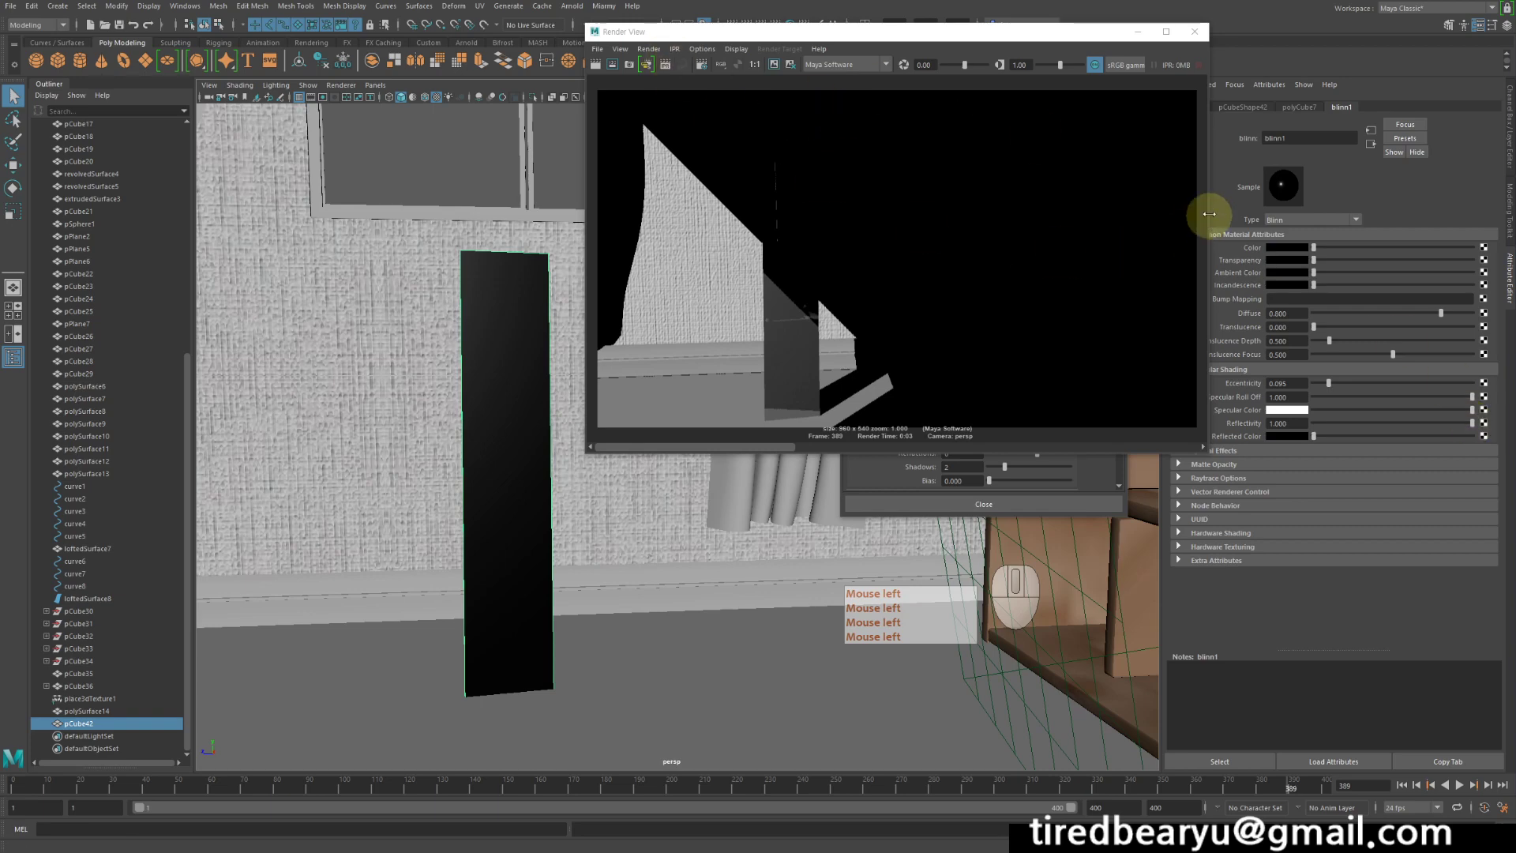
Rerender the board with the changed specular shading and compare it with the kept image
click(1283, 191)
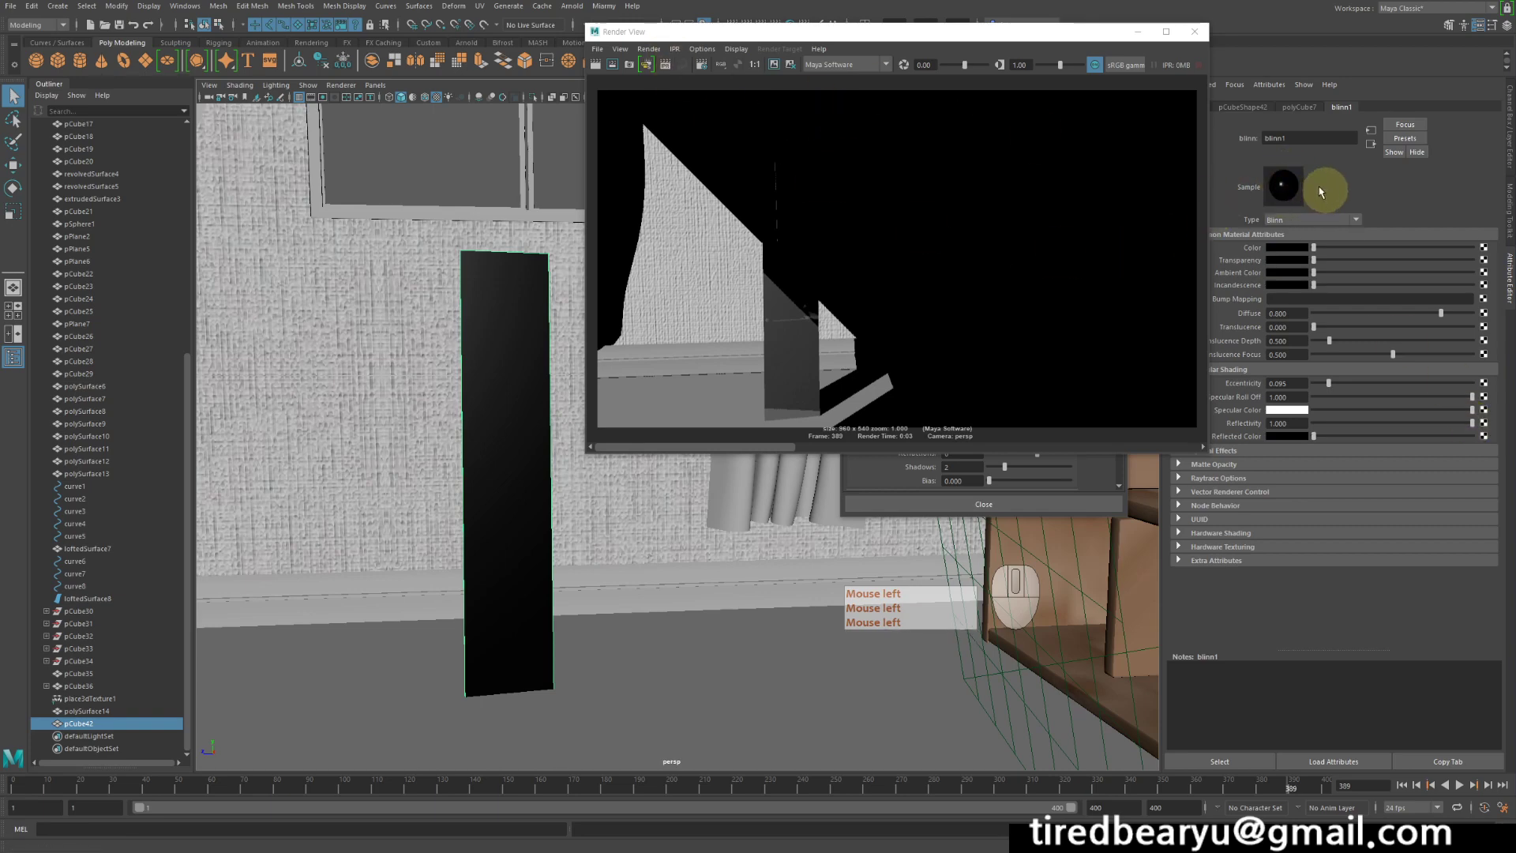
click(596, 64)
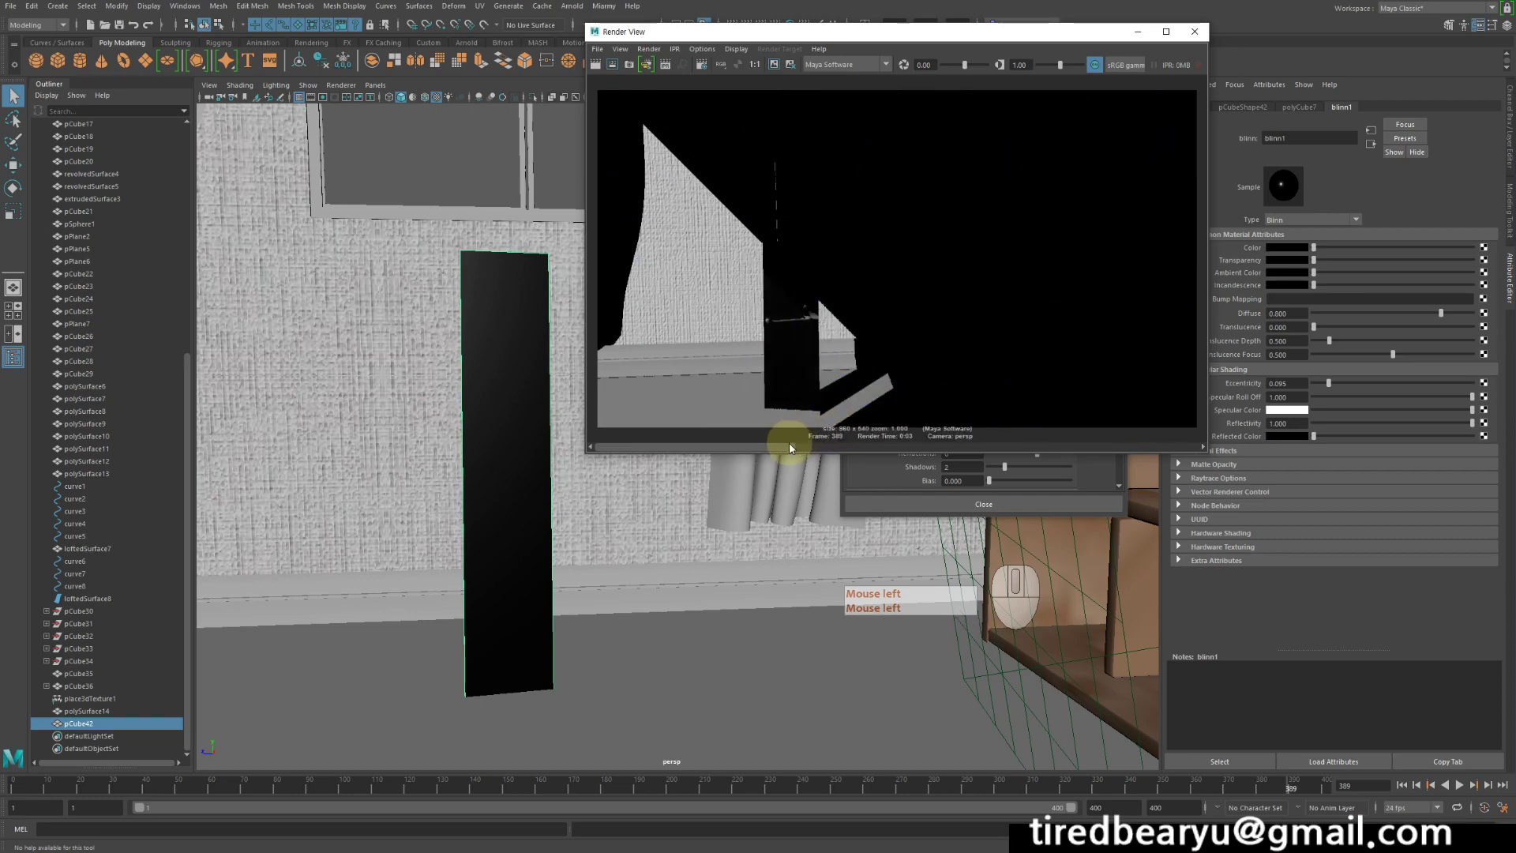
drag(785, 446, 564, 440)
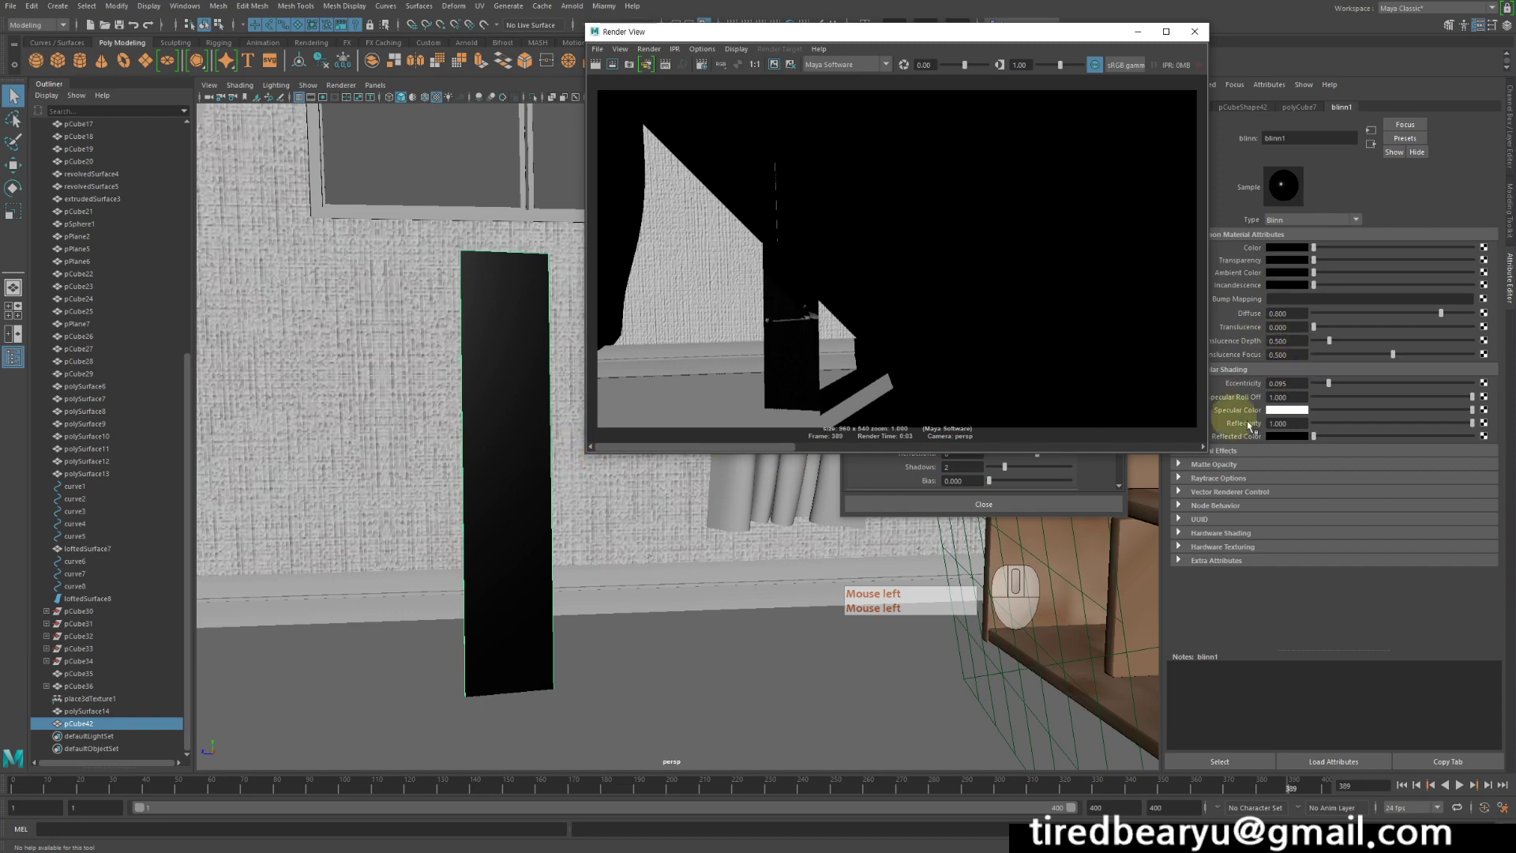
Move the Render View clear of the material attributes and rerender the board from a slightly rotated view
drag(1002, 30, 947, 32)
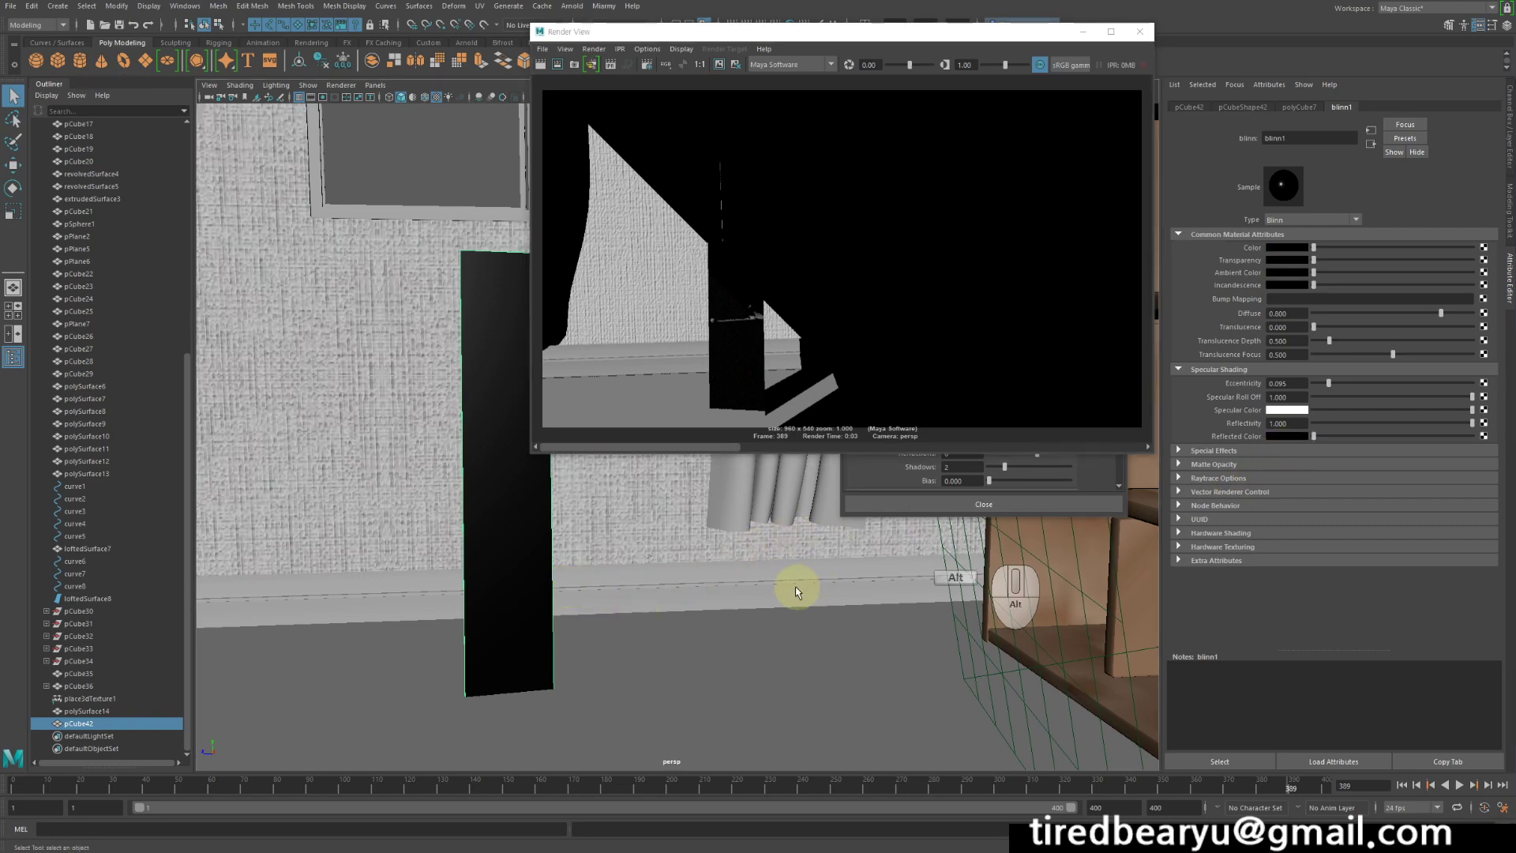
alt+drag(795, 585, 775, 578)
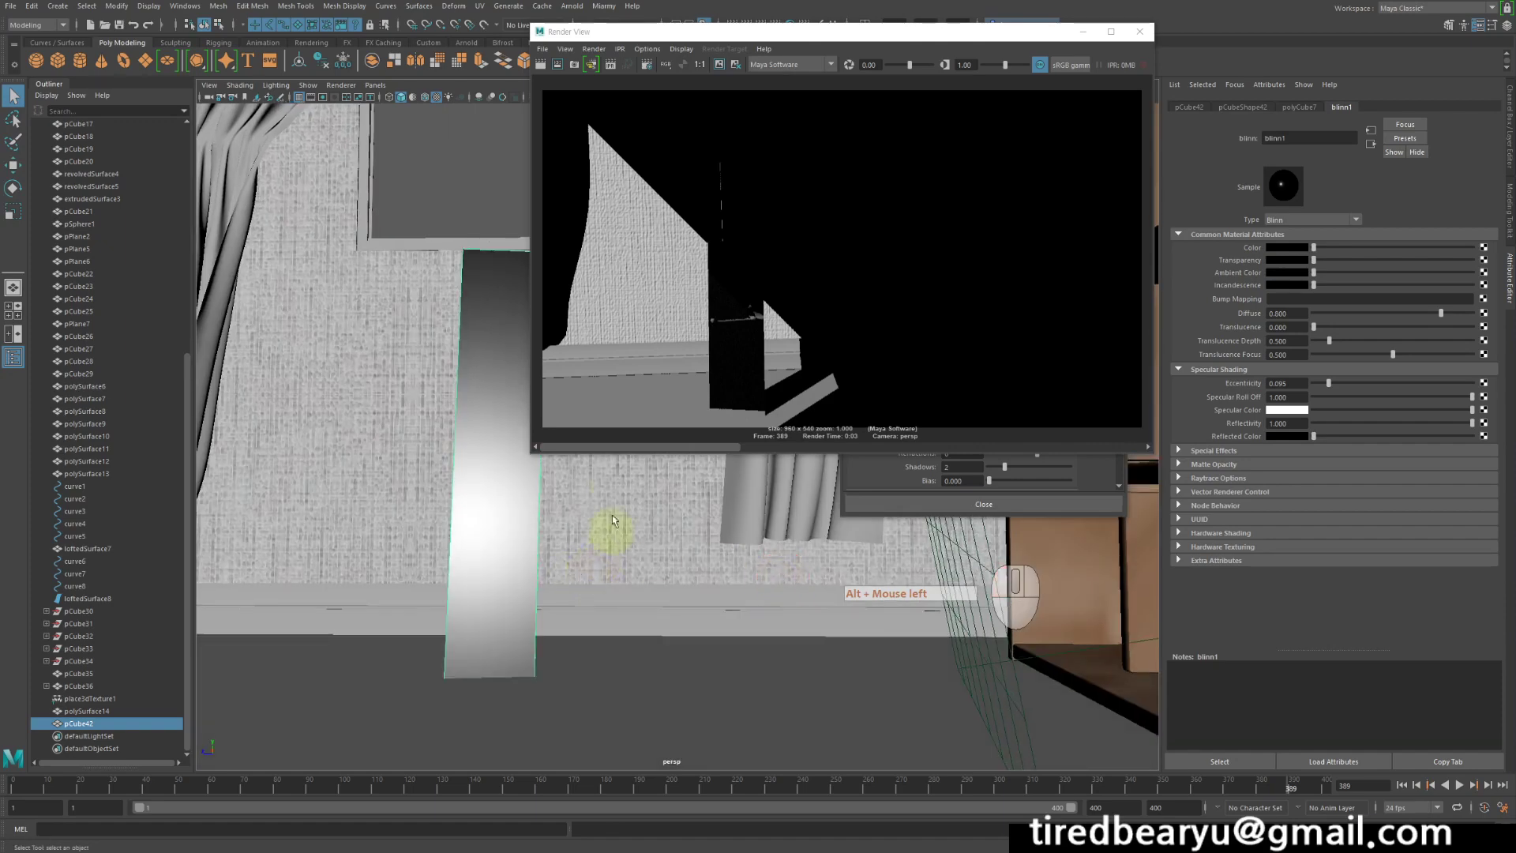
click(540, 64)
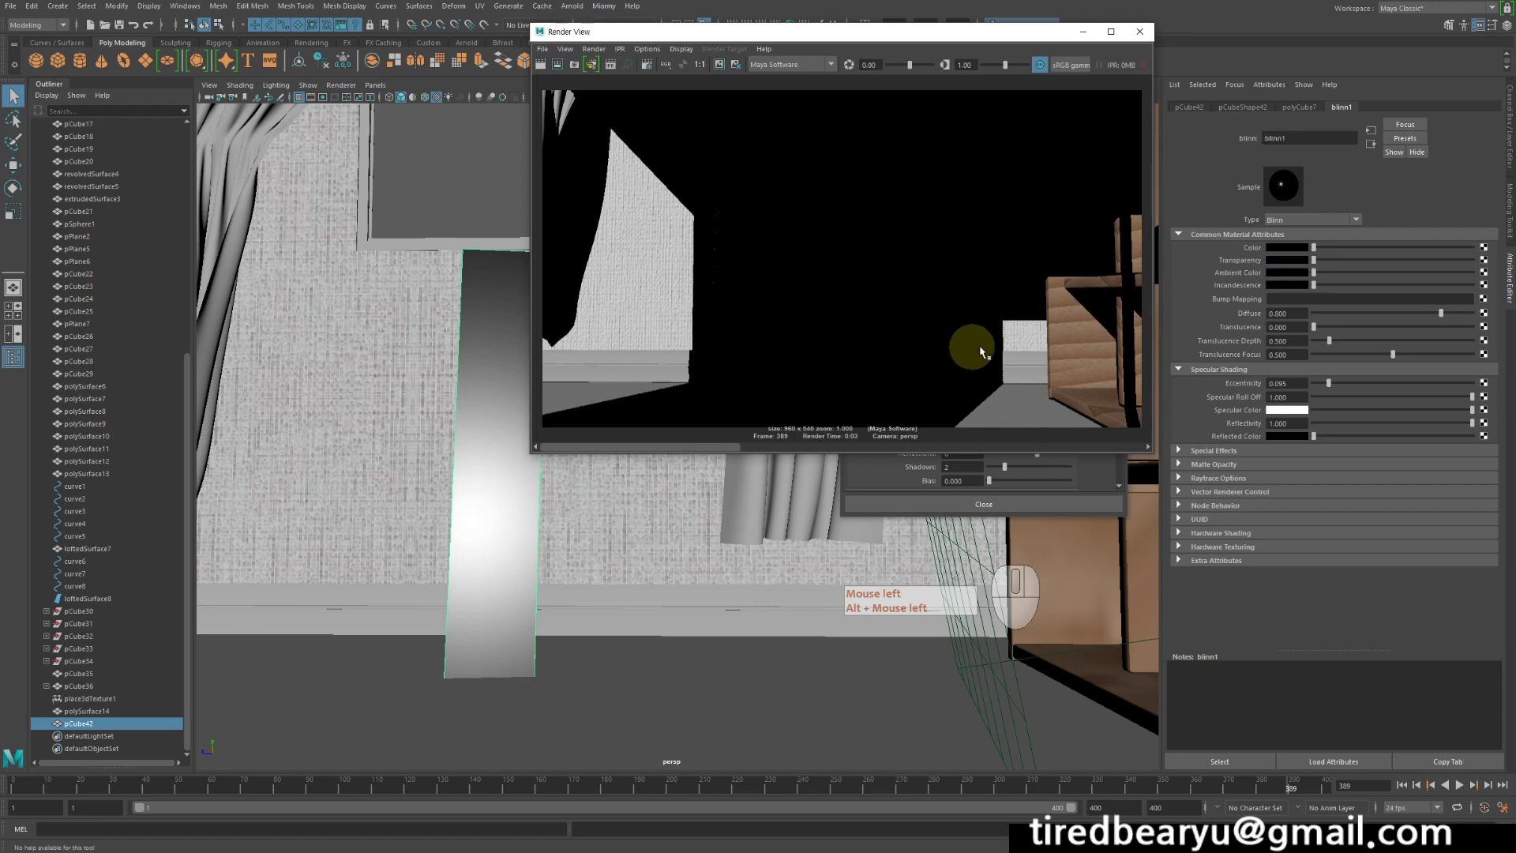
Move the board along the wall toward the nearby curtain, rerender it and close the Render View
click(540, 523)
key(w)
click(379, 457)
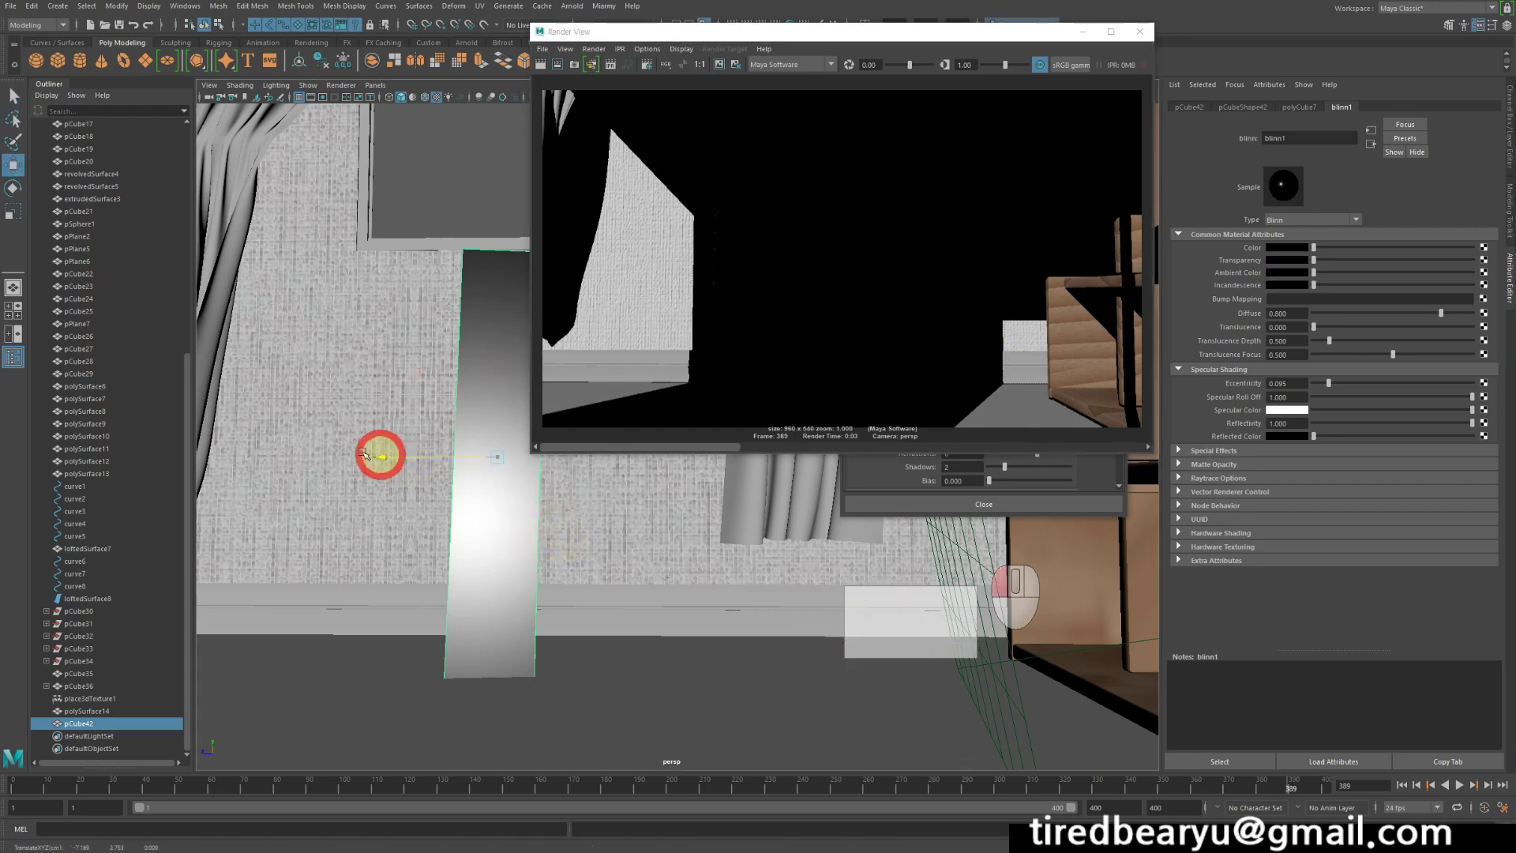
alt+middle_drag(380, 457, 672, 519)
alt+drag(671, 520, 668, 521)
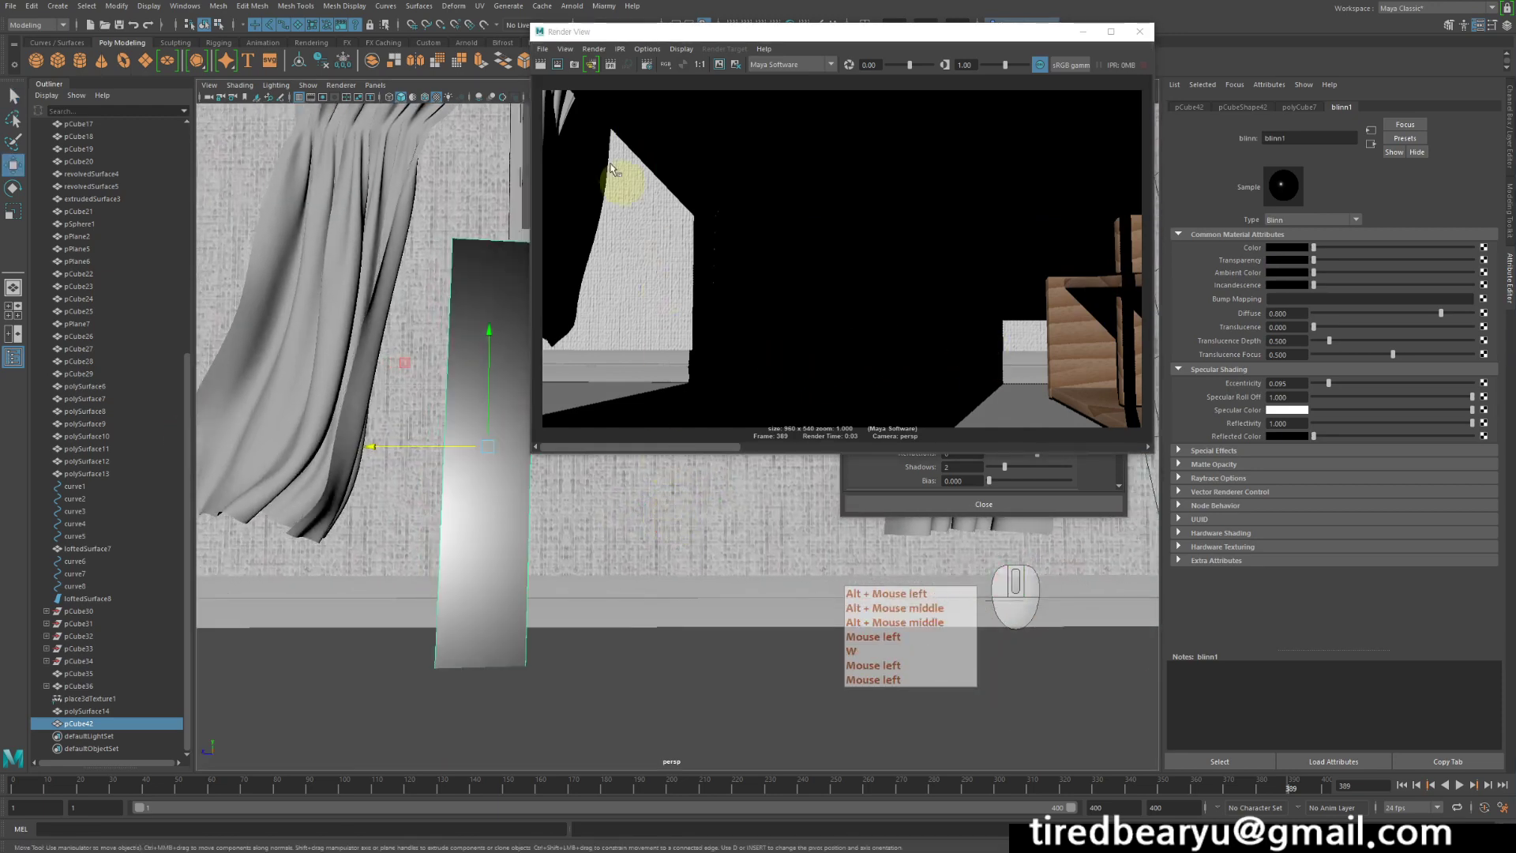
click(540, 64)
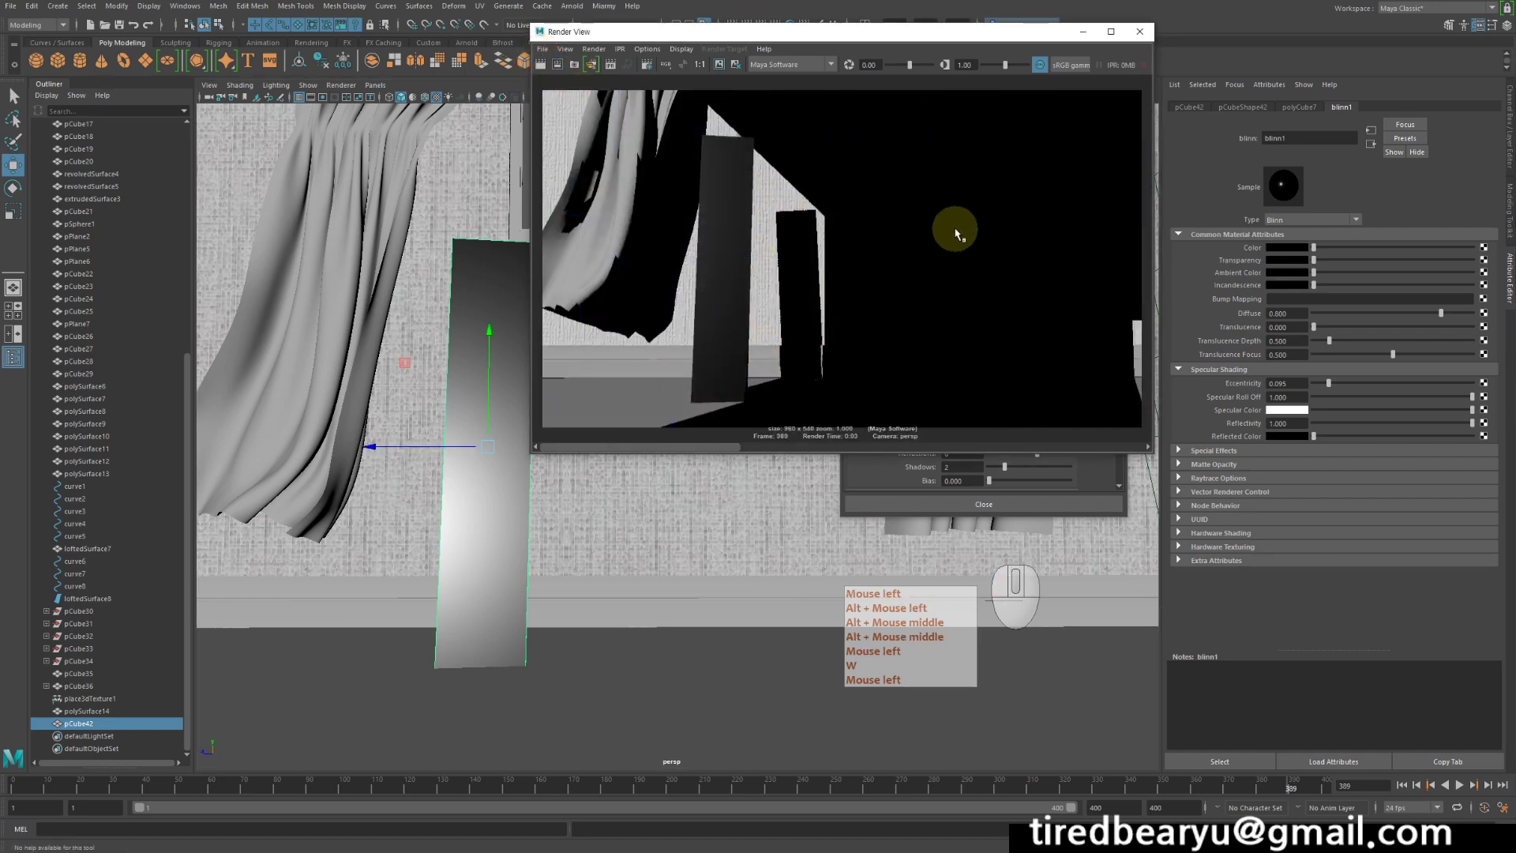
click(1137, 35)
click(1139, 32)
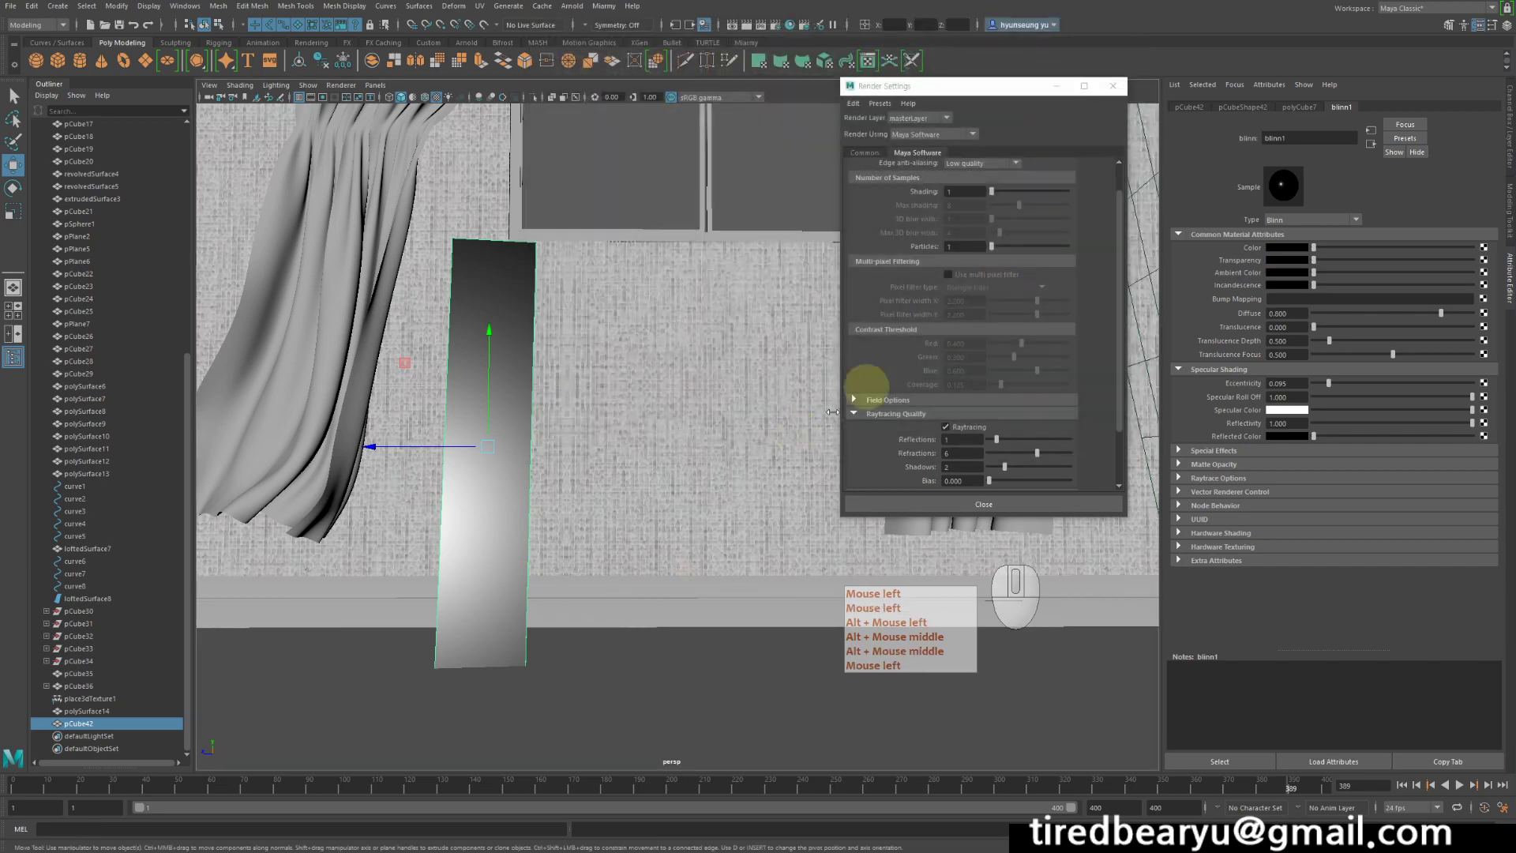
Create a polygon sphere, raise it above the floor and move it in front of the bookcase
alt+drag(867, 387, 603, 511)
alt+right_drag(602, 511, 592, 462)
alt+middle_drag(592, 462, 582, 413)
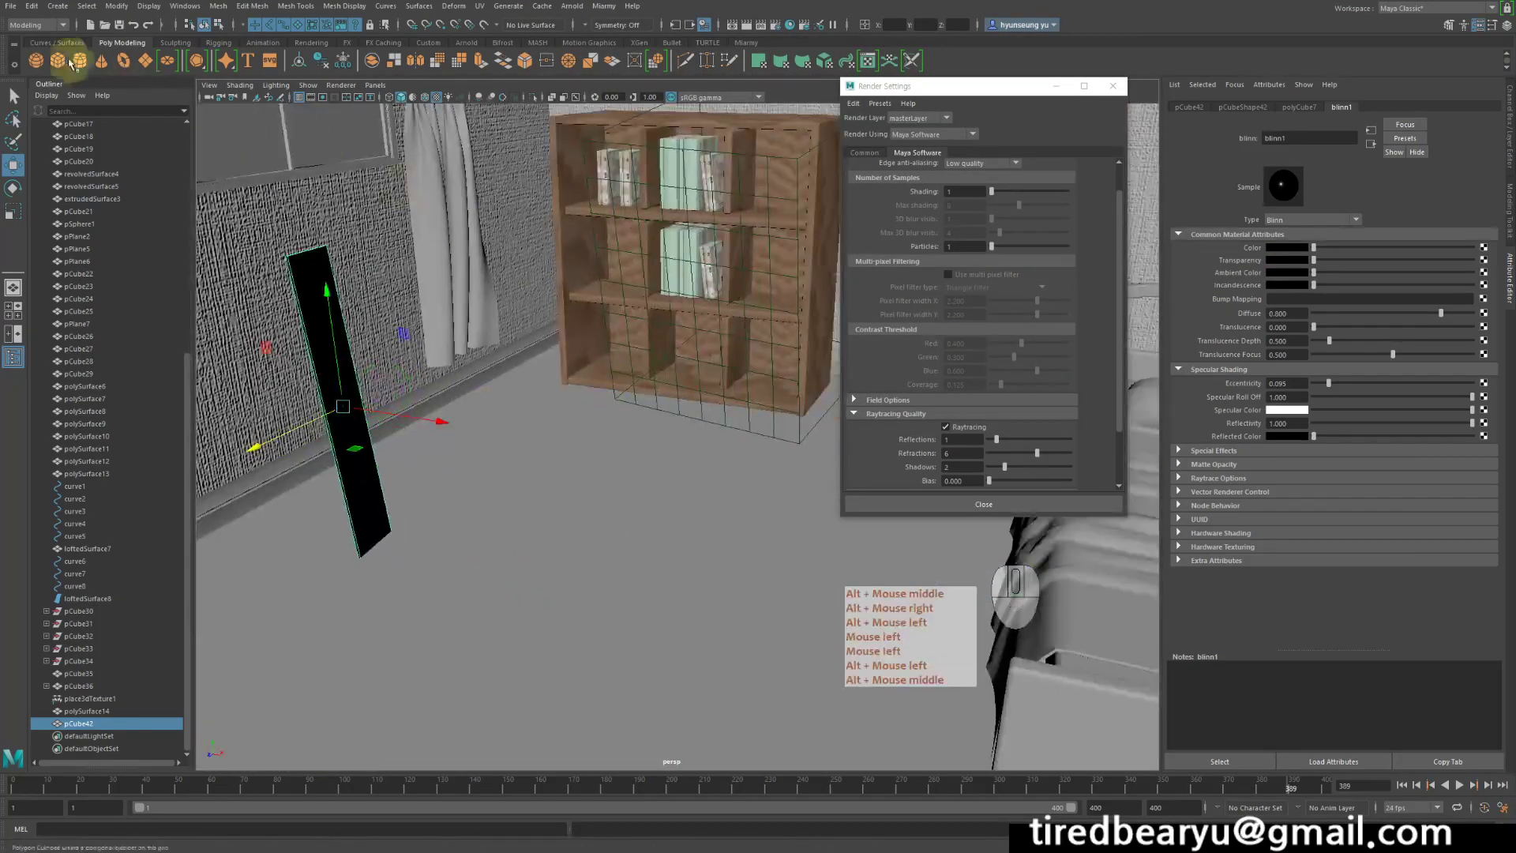
alt+drag(500, 351, 660, 433)
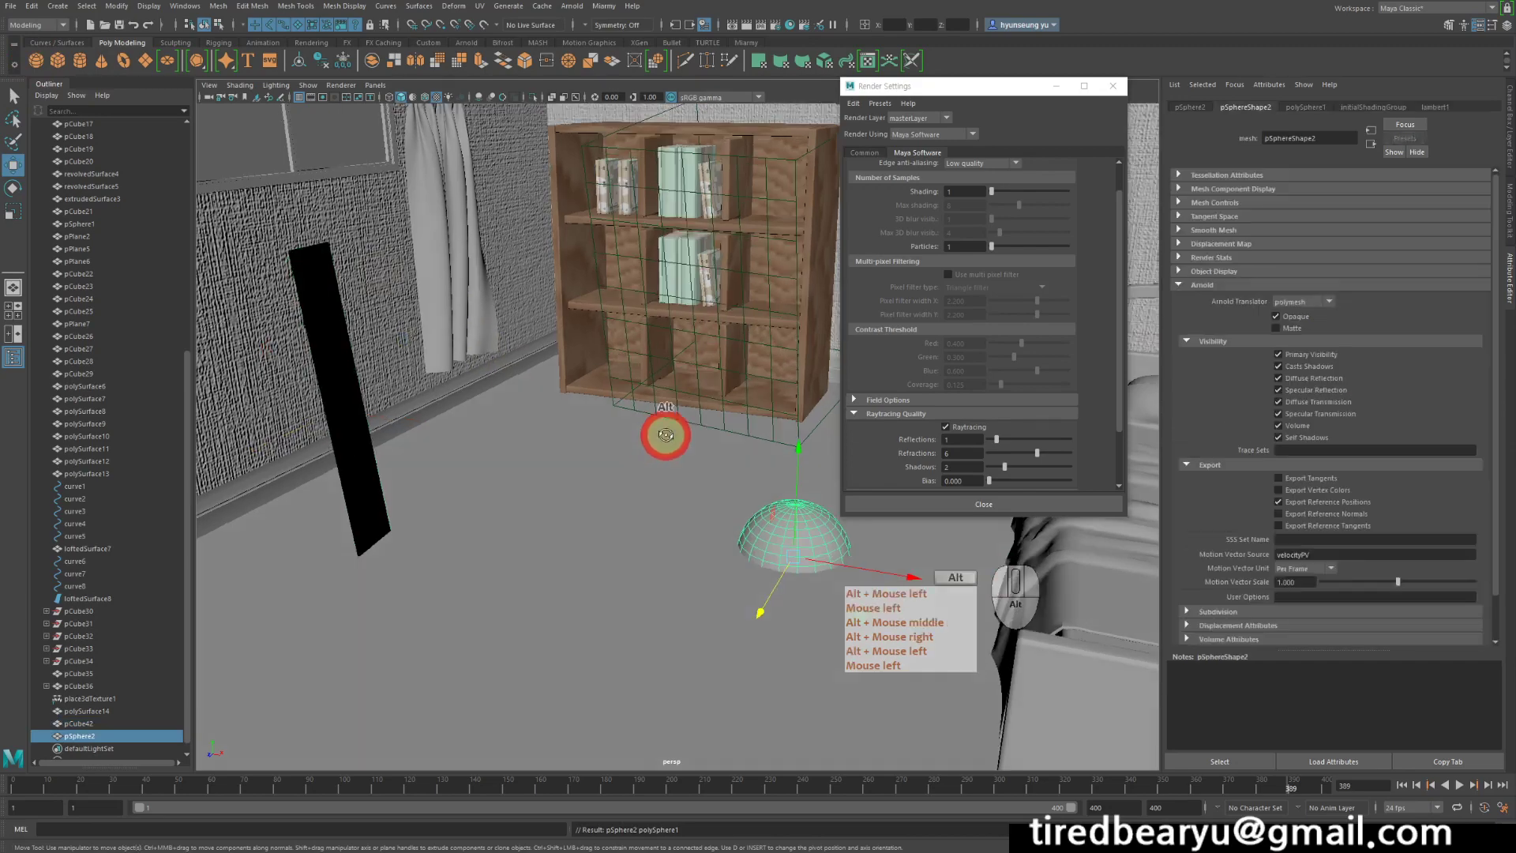
key(w)
drag(798, 417, 796, 229)
alt+middle_drag(727, 280, 640, 332)
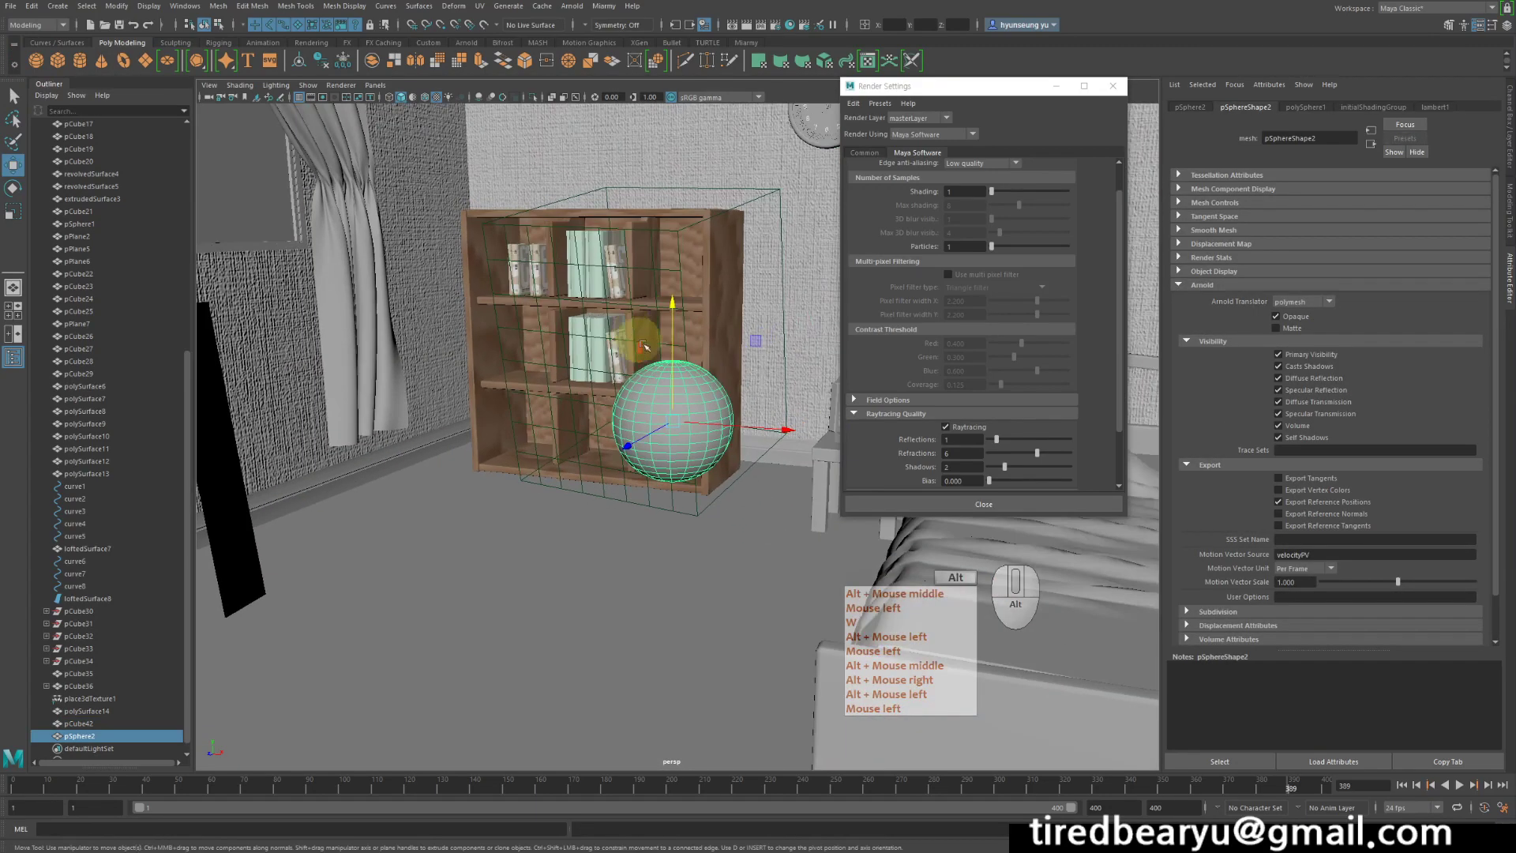
drag(793, 433, 705, 410)
alt+middle_drag(706, 410, 758, 448)
alt+right_drag(758, 448, 856, 443)
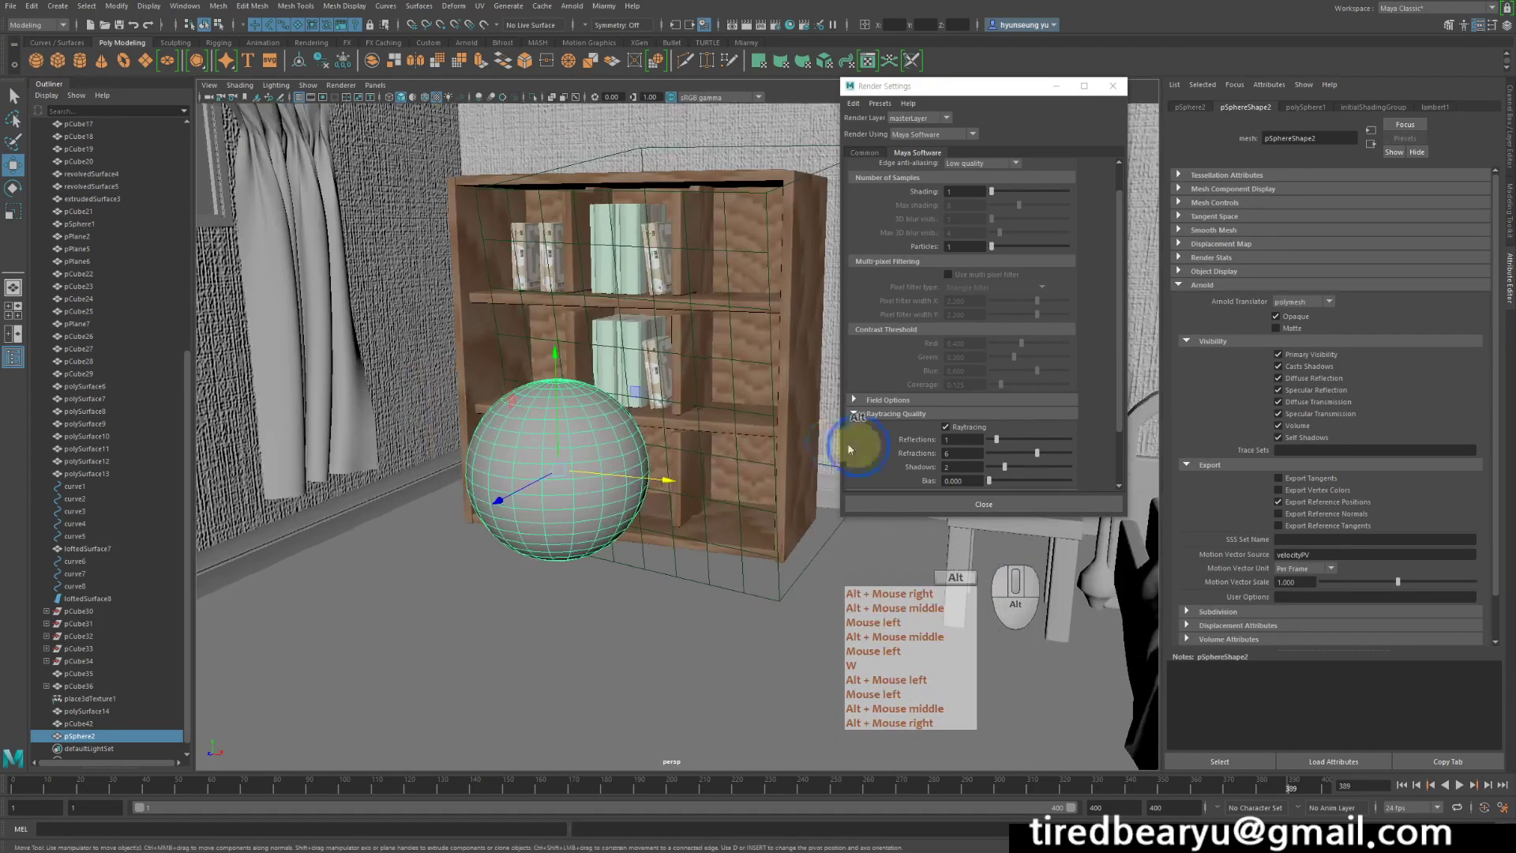
Assign the board's existing Blinn material to the sphere and render a close view of it with Maya Software
alt+middle_drag(781, 442, 829, 439)
right_click(621, 429)
right_drag(619, 425, 709, 784)
alt+drag(612, 472, 659, 452)
alt+right_drag(660, 452, 722, 447)
click(745, 26)
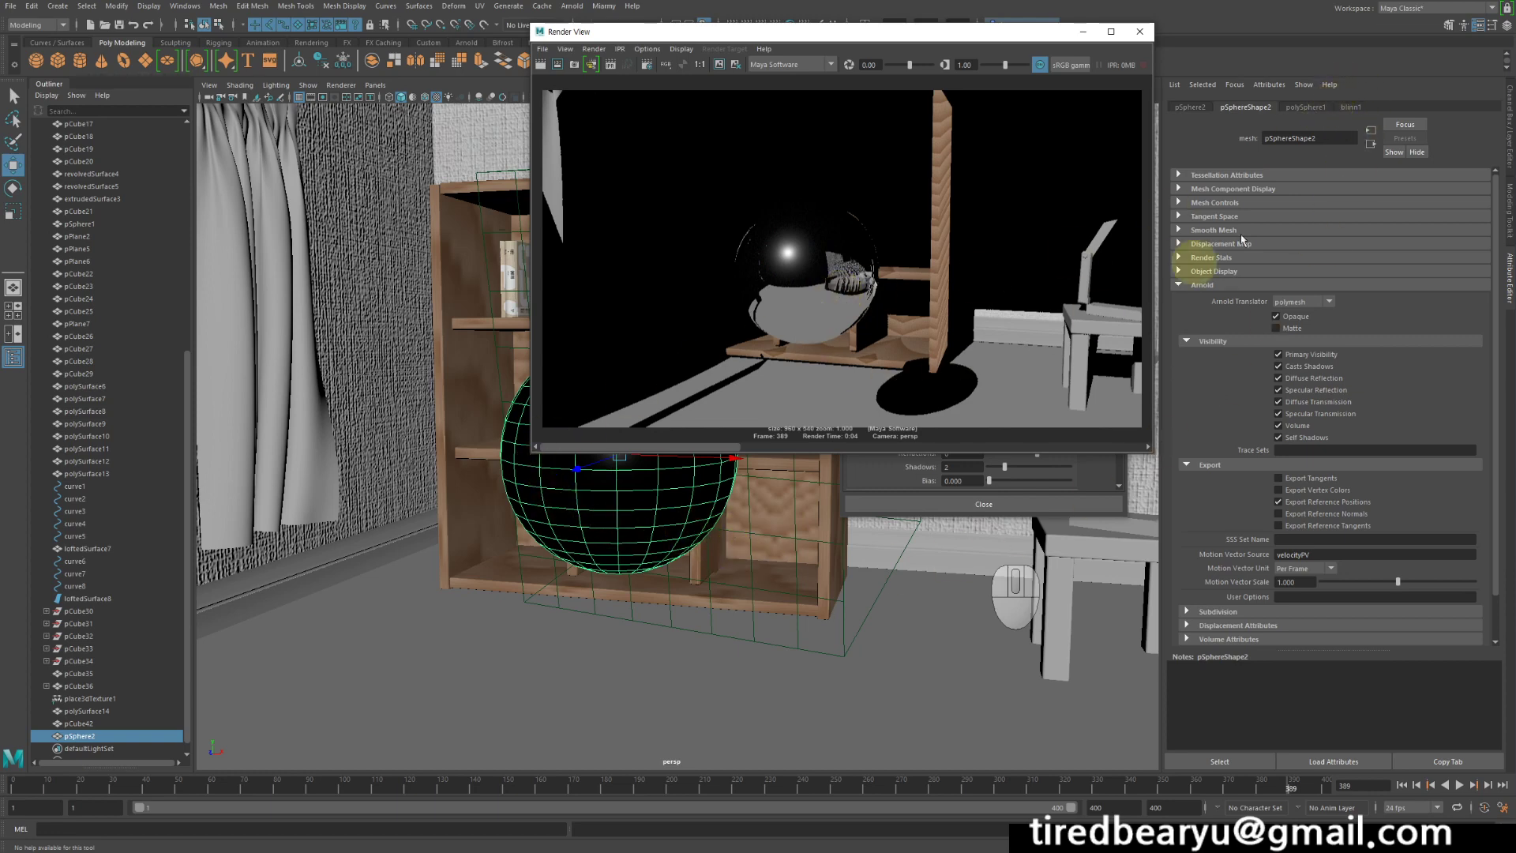
Lower the Blinn material's reflectivity to about 0.775 and rerender the sphere
click(1356, 108)
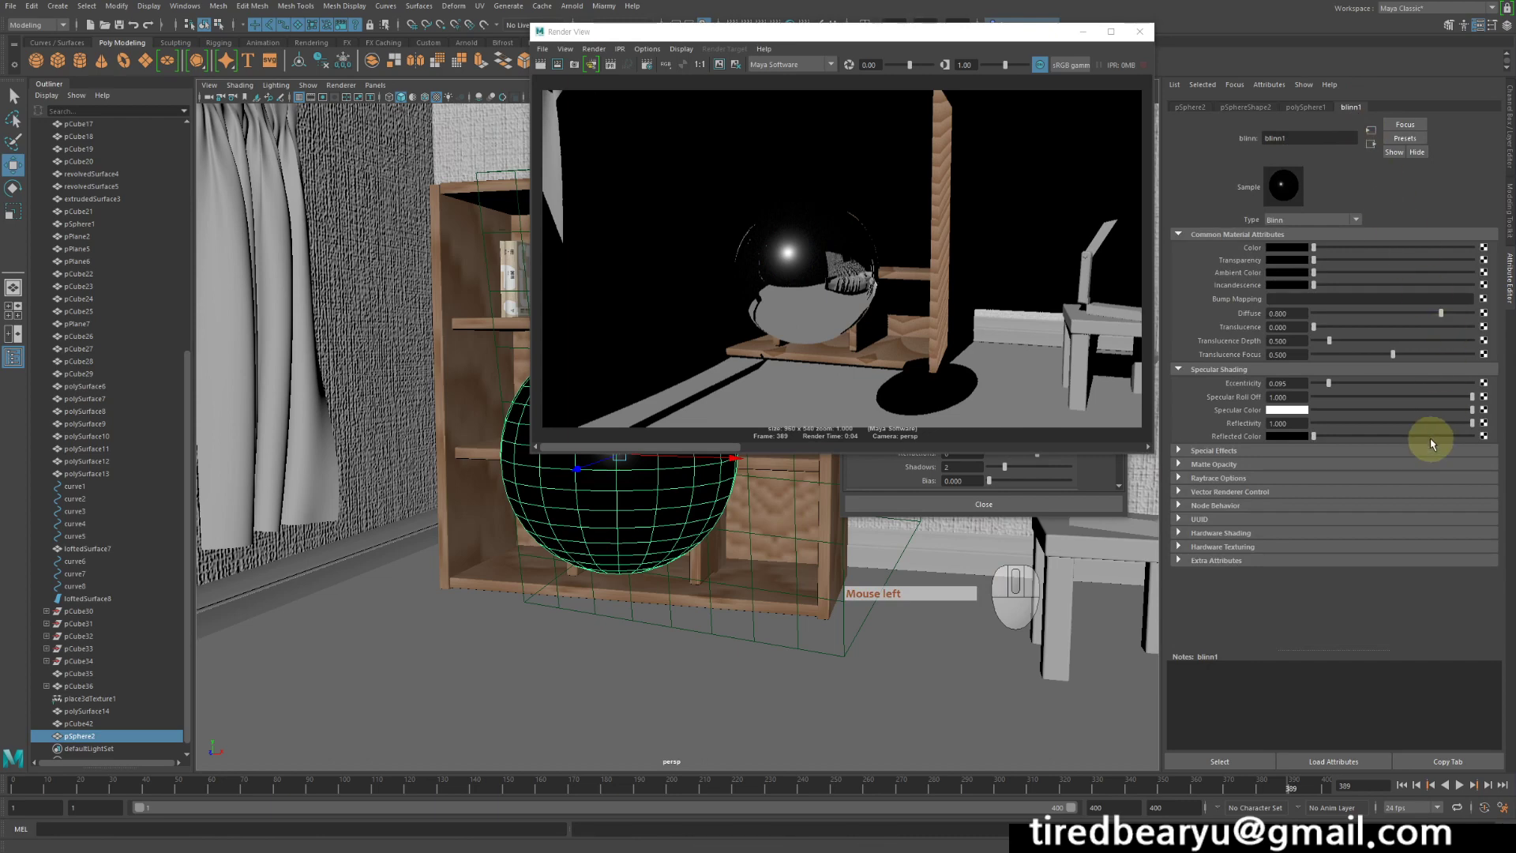
drag(1444, 429, 1437, 427)
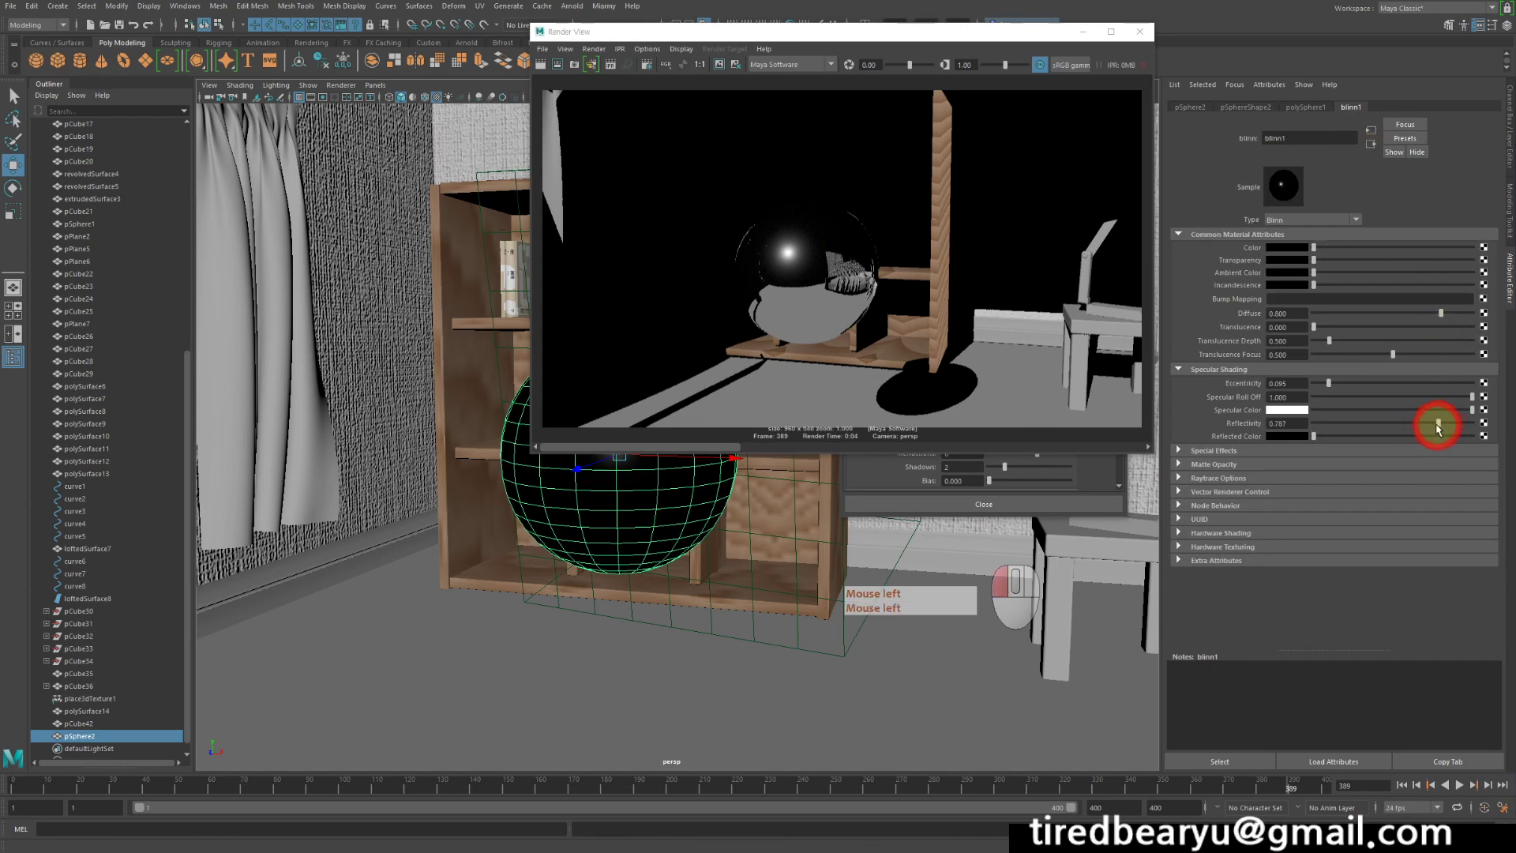
click(542, 66)
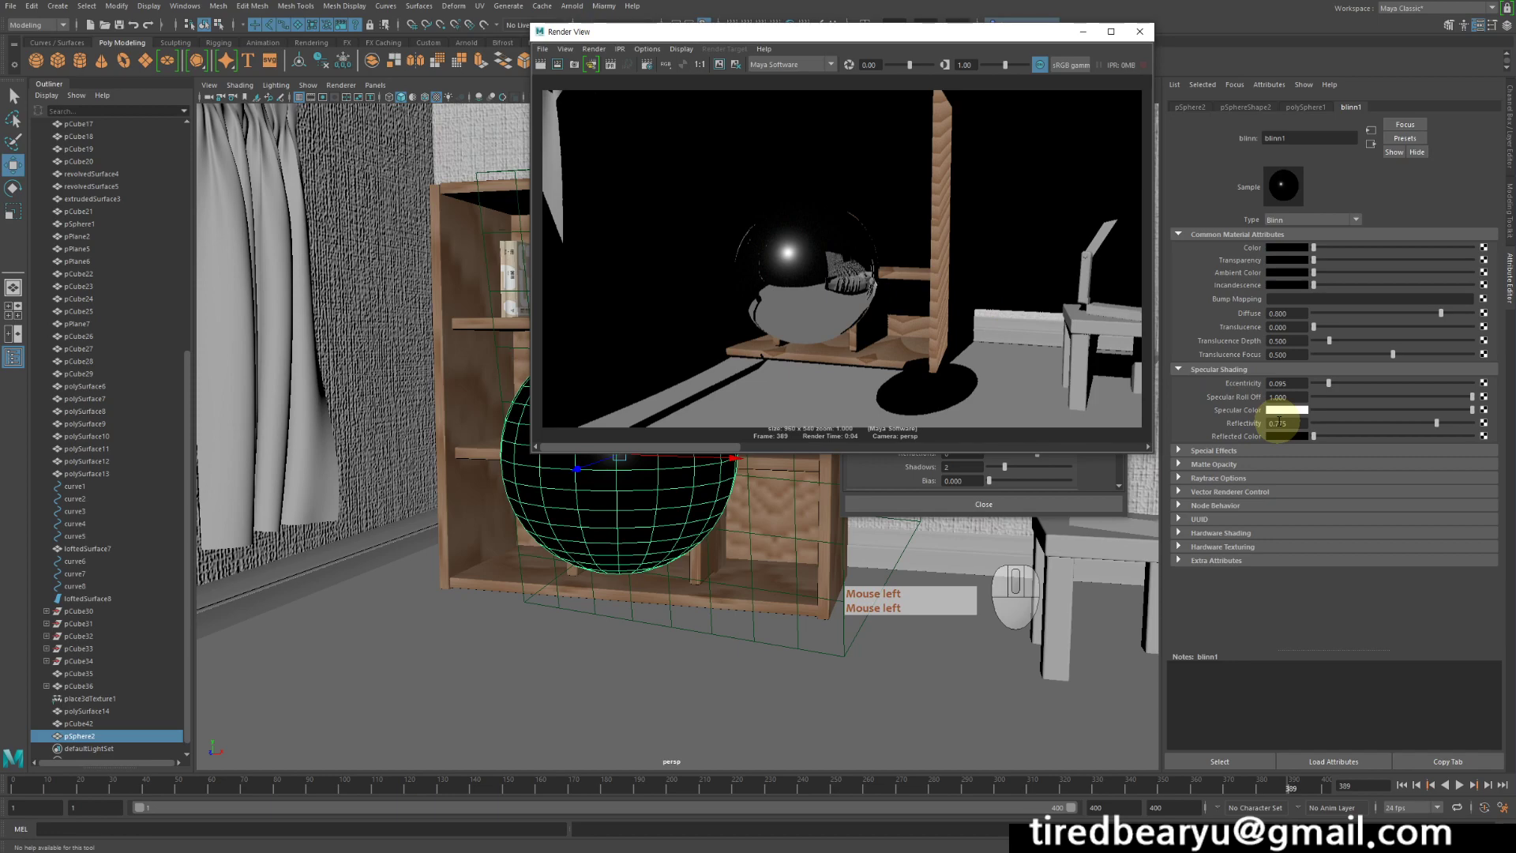
Close the Render View and Render Settings windows and delete the sphere in front of the bookcase
click(1139, 31)
alt+drag(813, 480, 677, 429)
alt+right_drag(677, 428, 871, 457)
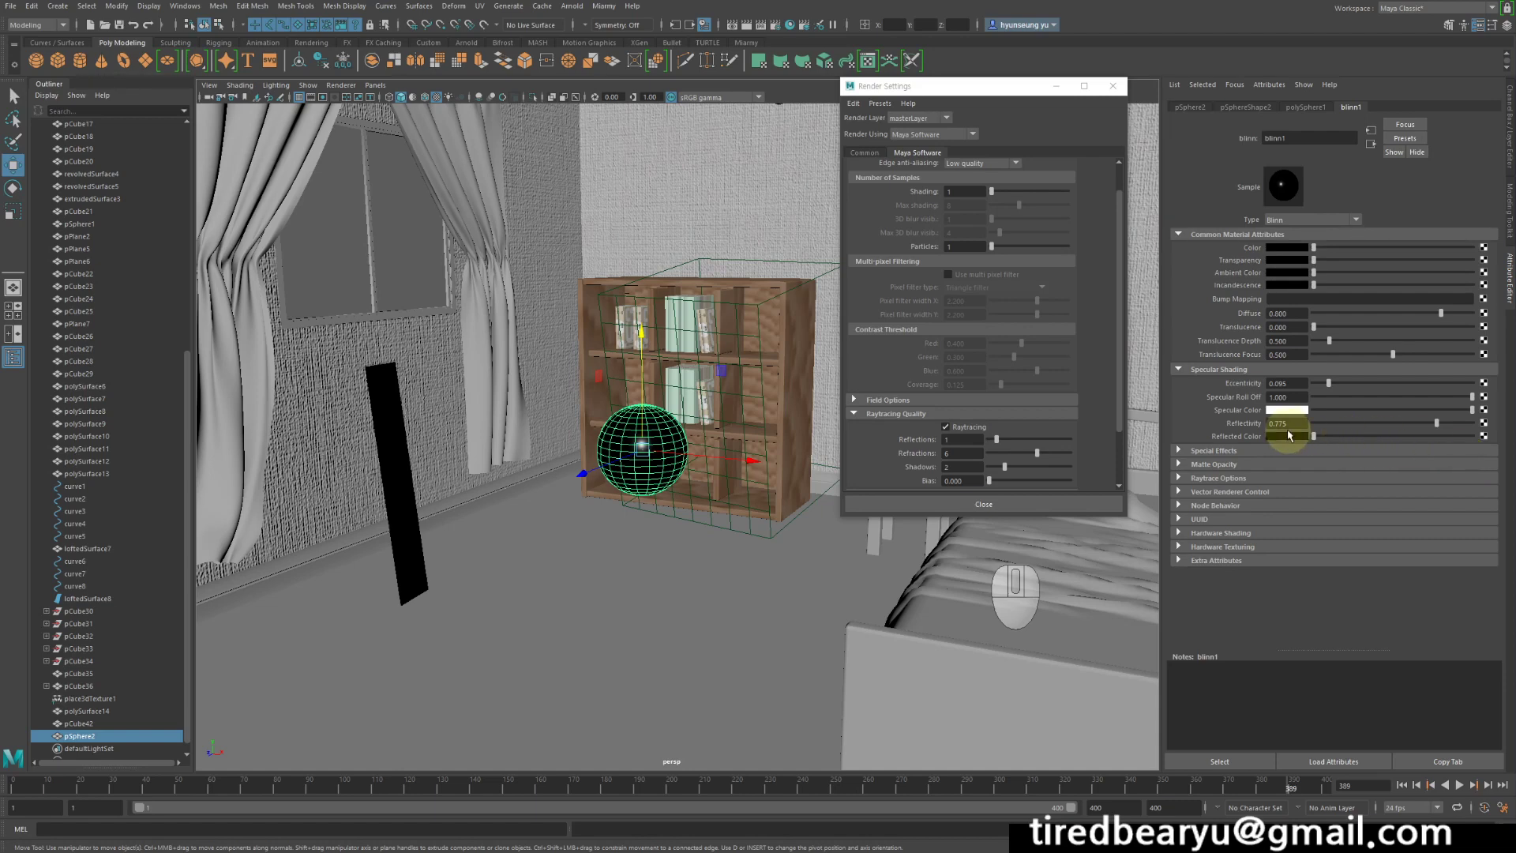
click(1112, 87)
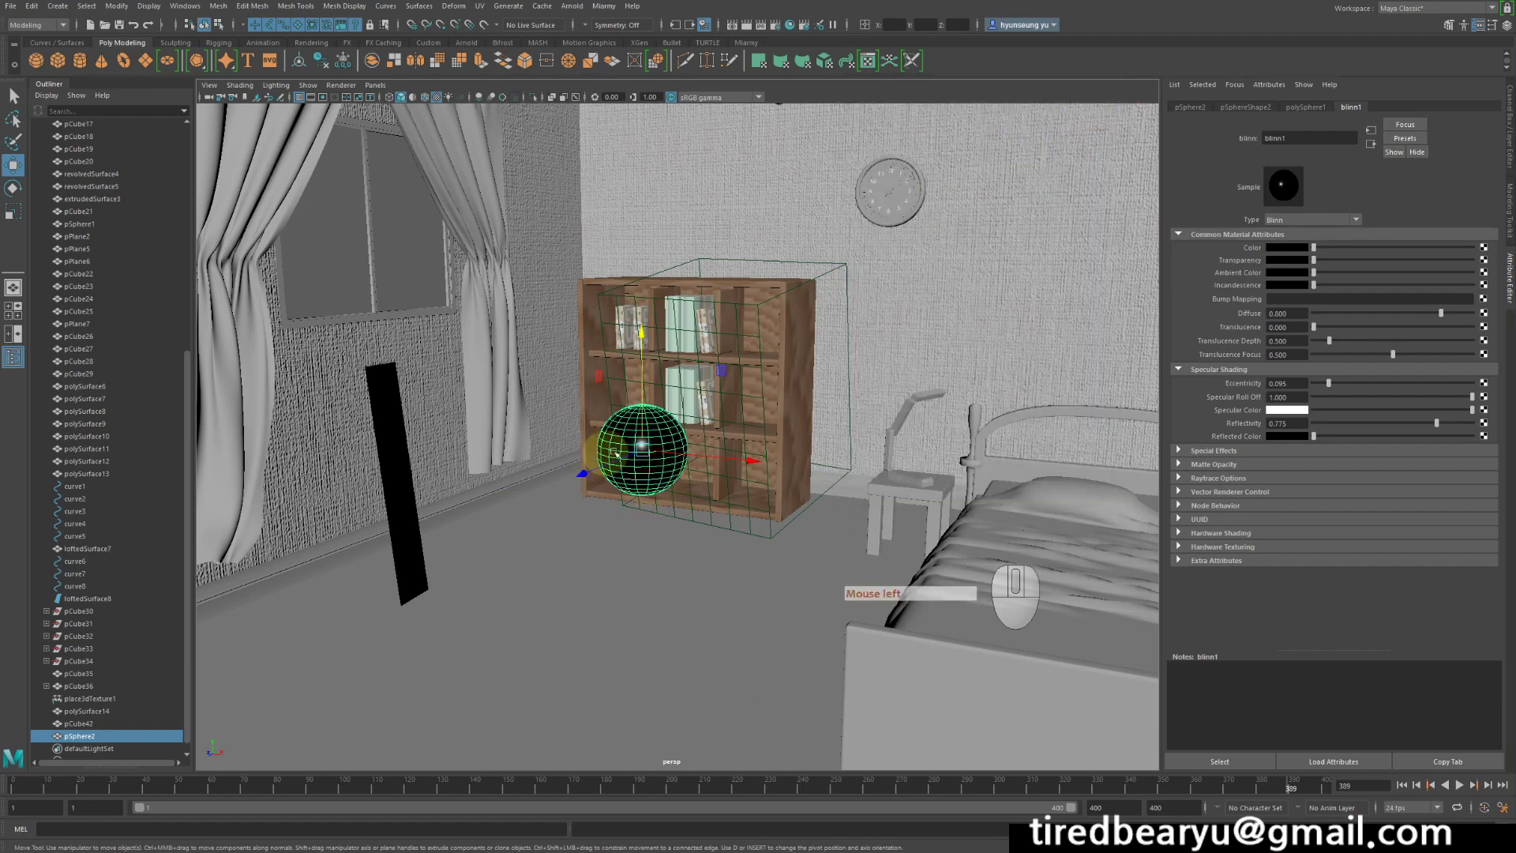
key(Delete)
click(396, 490)
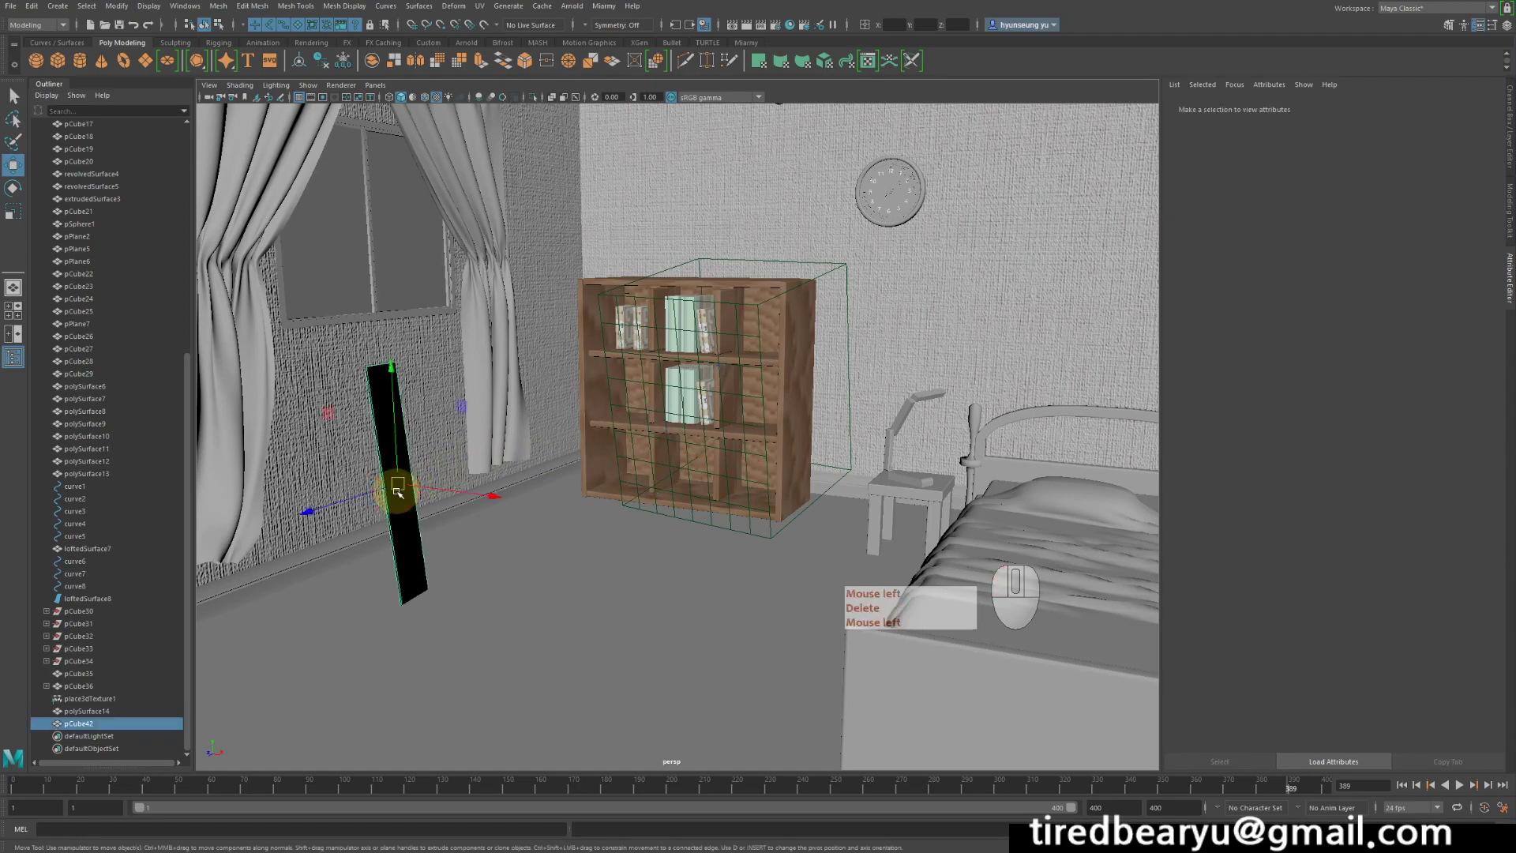
key(Delete)
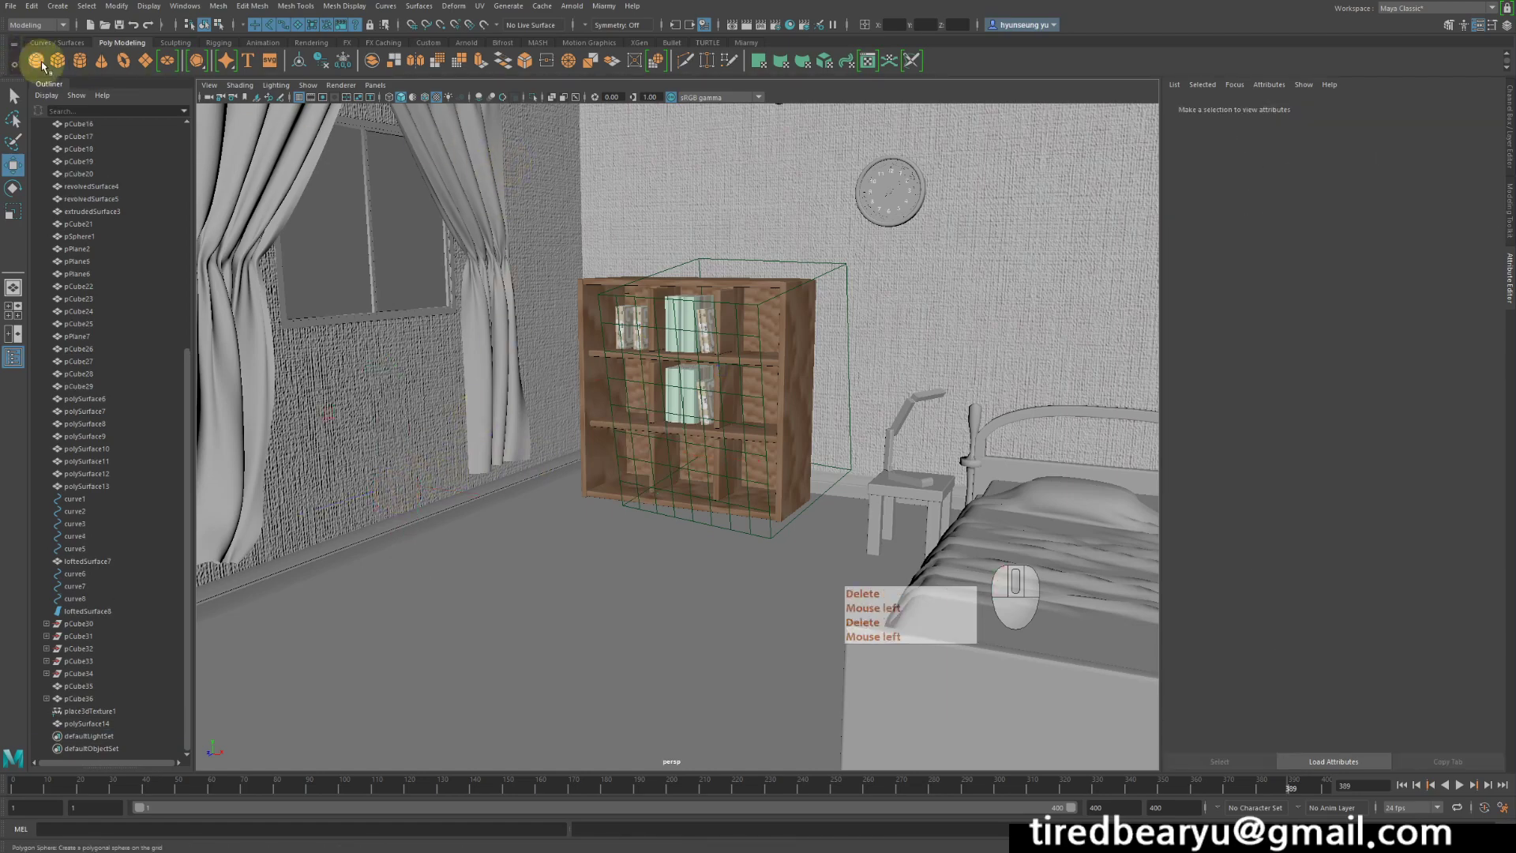
key(z)
key(q)
Add an Arnold Skydome Light to the room scene, framing the board and the bookcase
alt+middle_drag(537, 389, 619, 294)
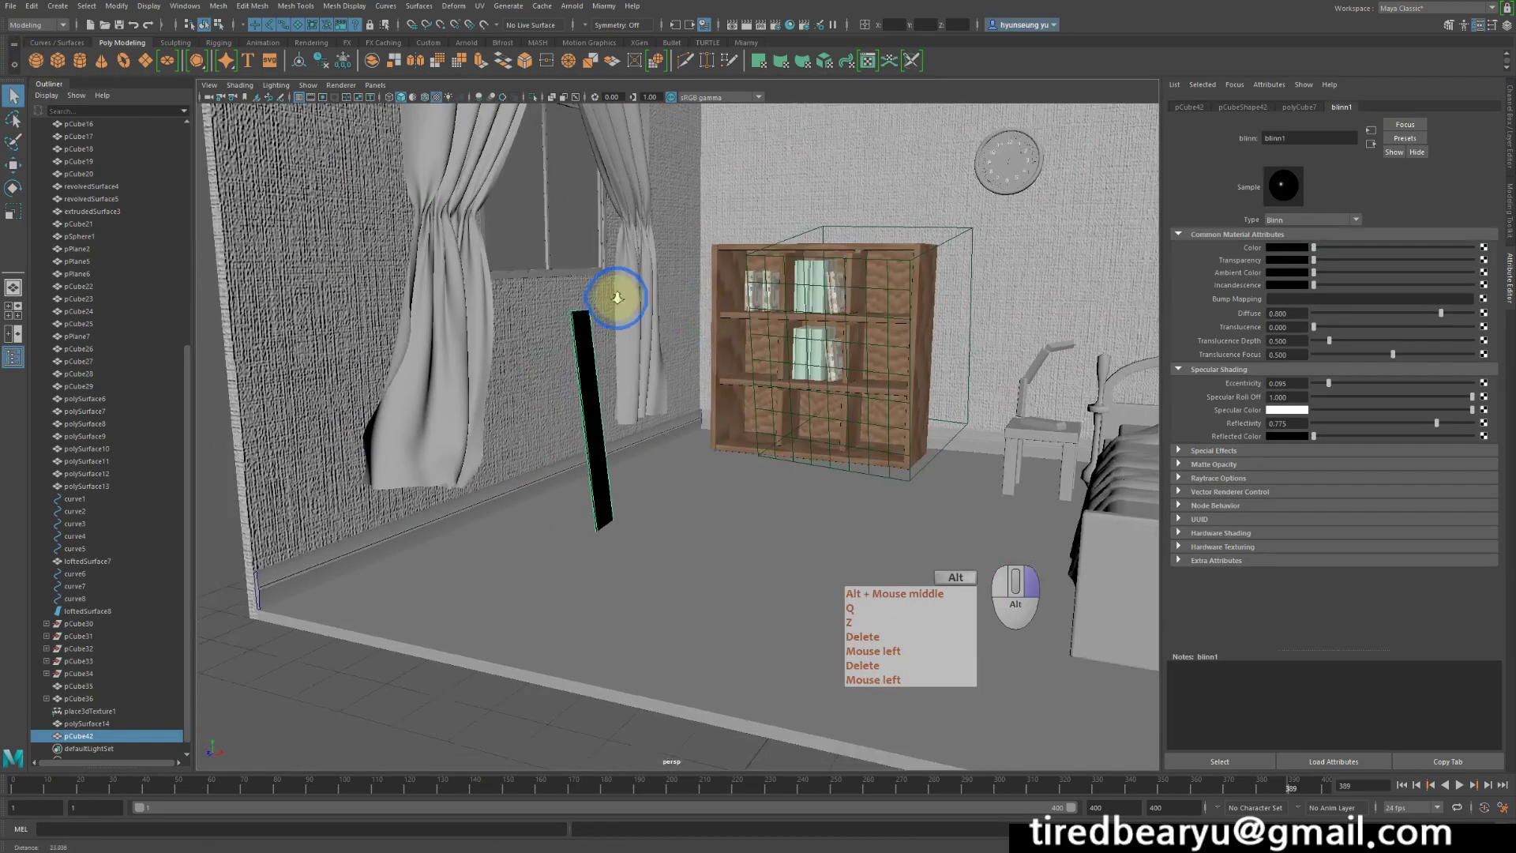
alt+right_drag(619, 295, 619, 348)
alt+middle_drag(619, 348, 829, 343)
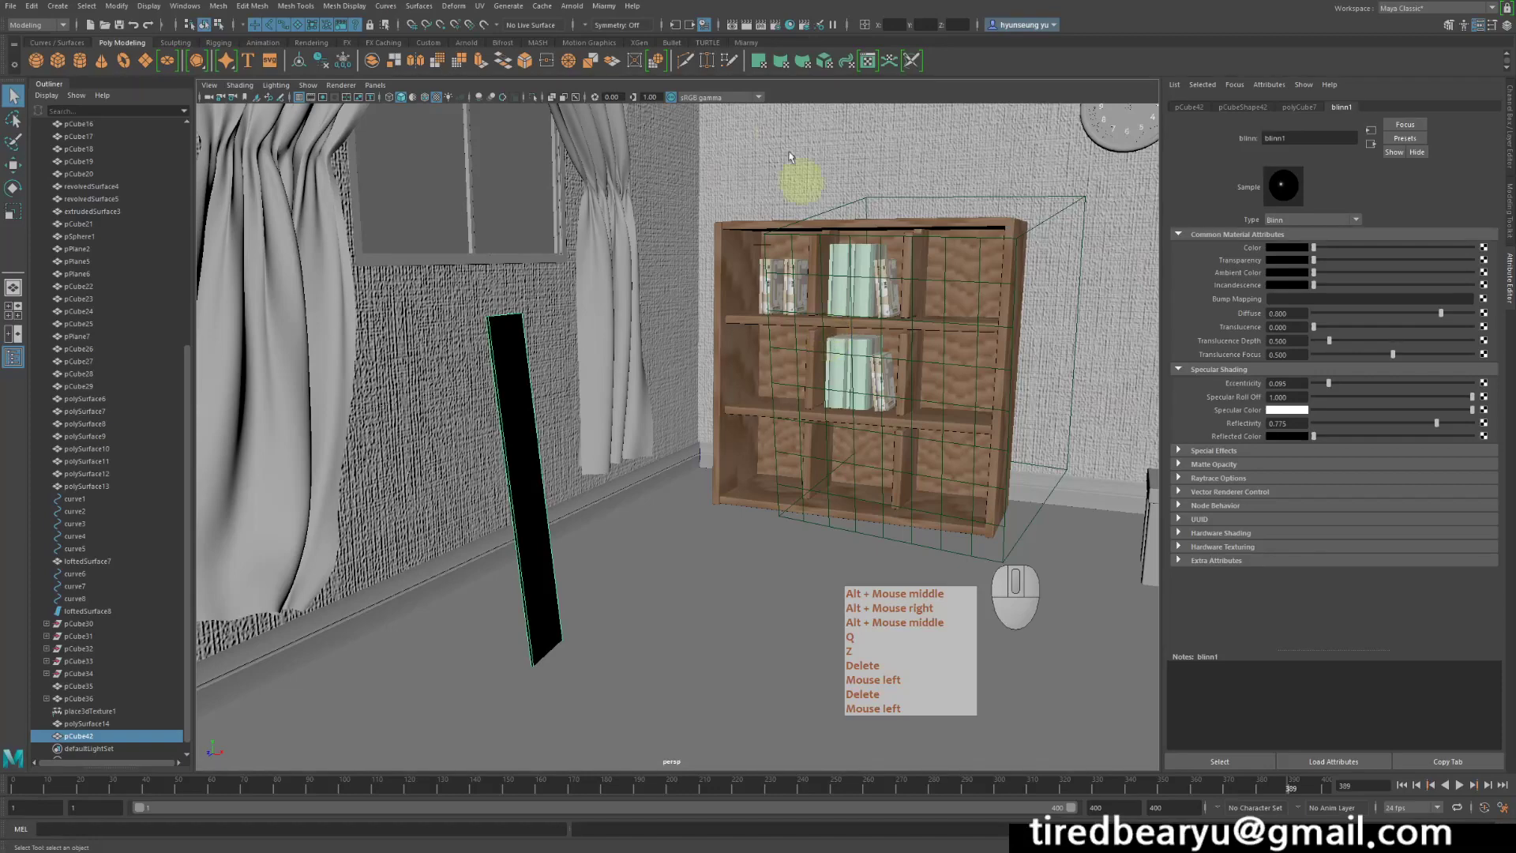
click(572, 6)
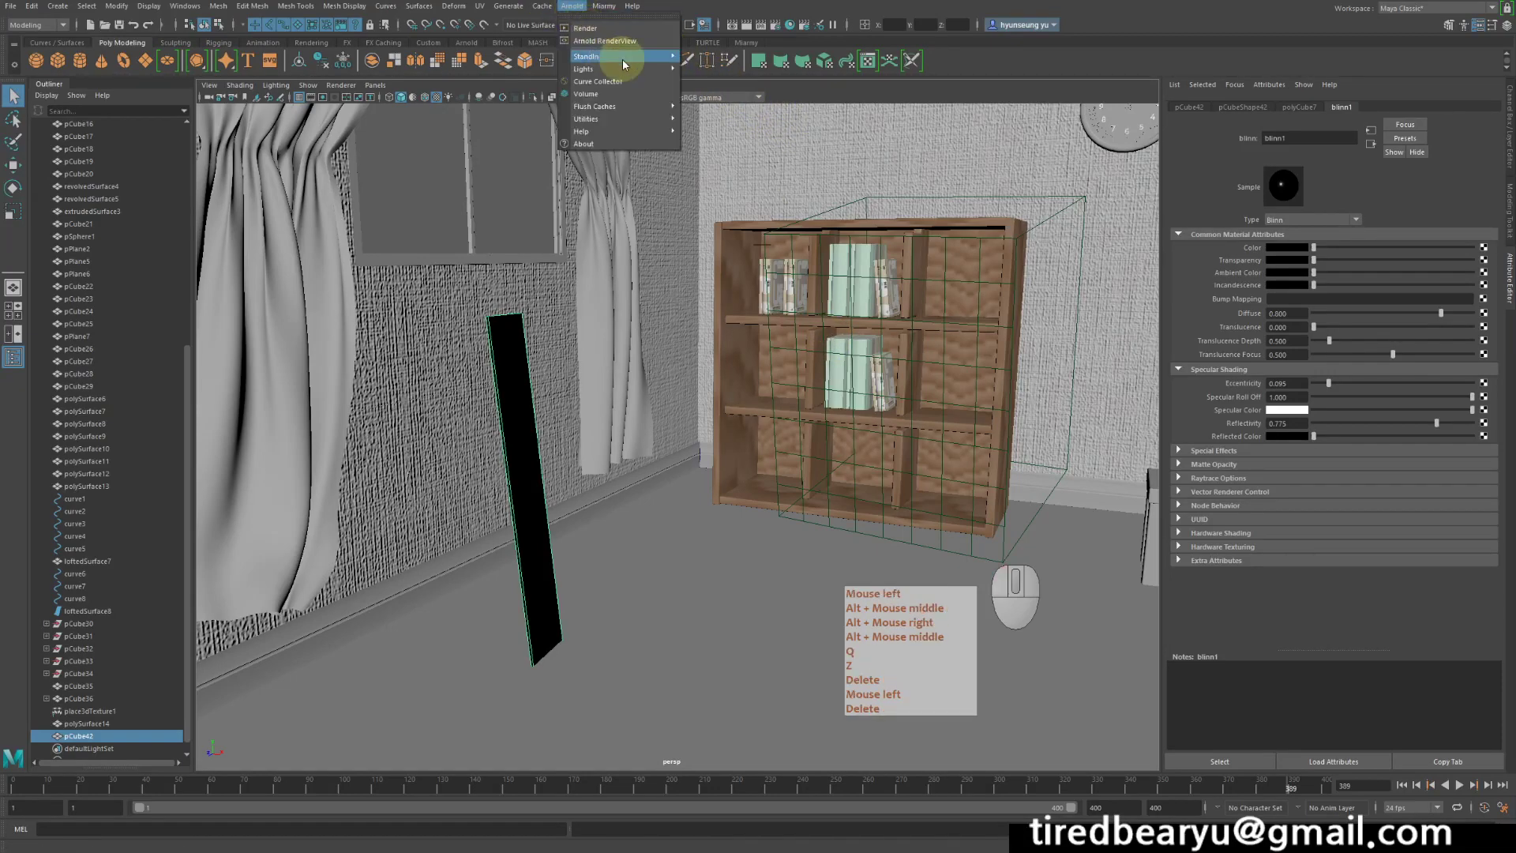
mouse_move(621, 71)
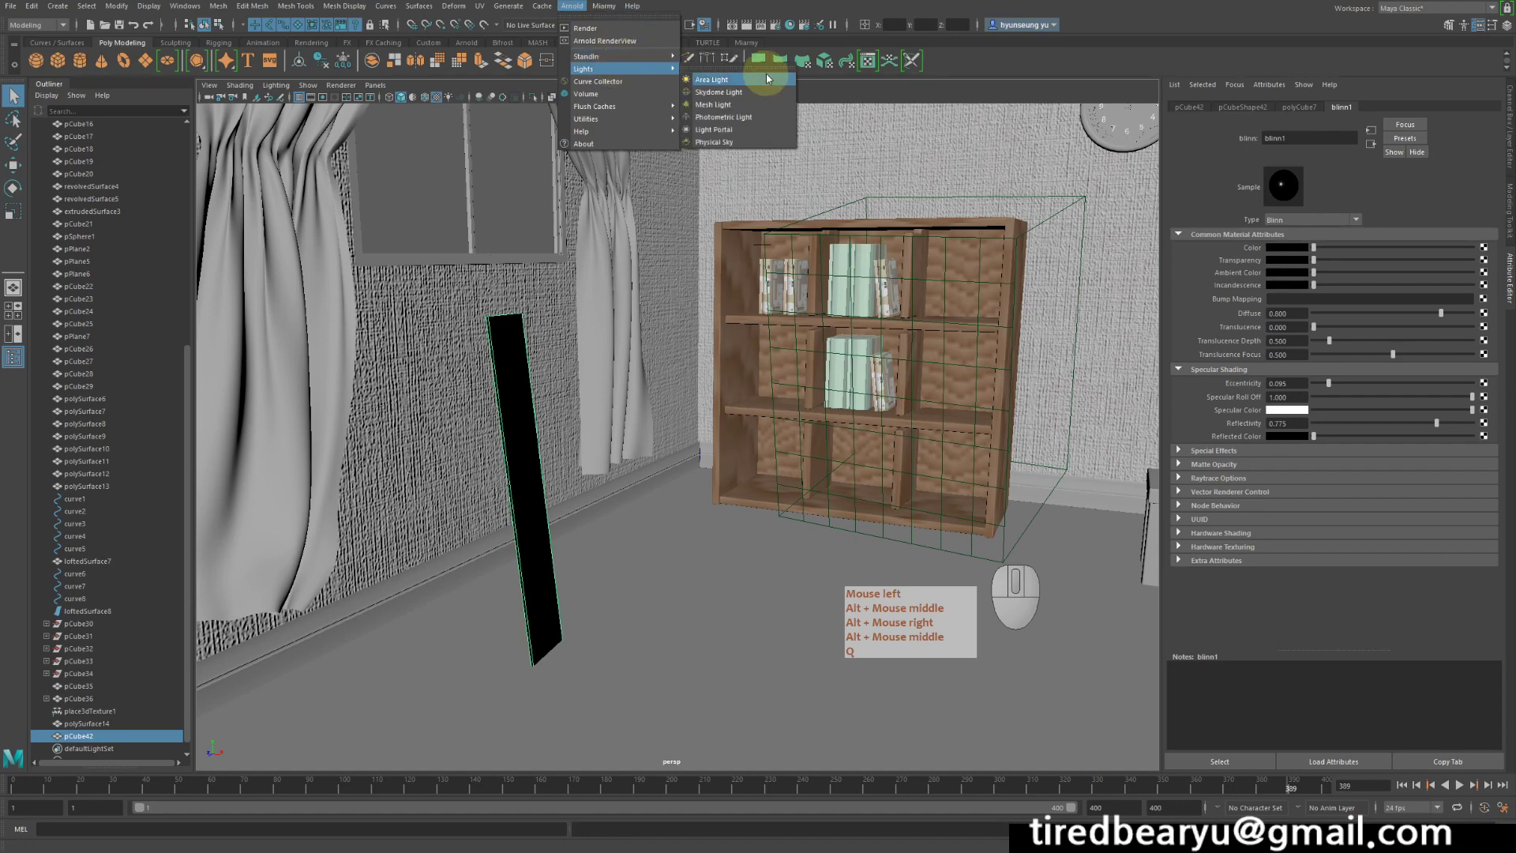
click(717, 95)
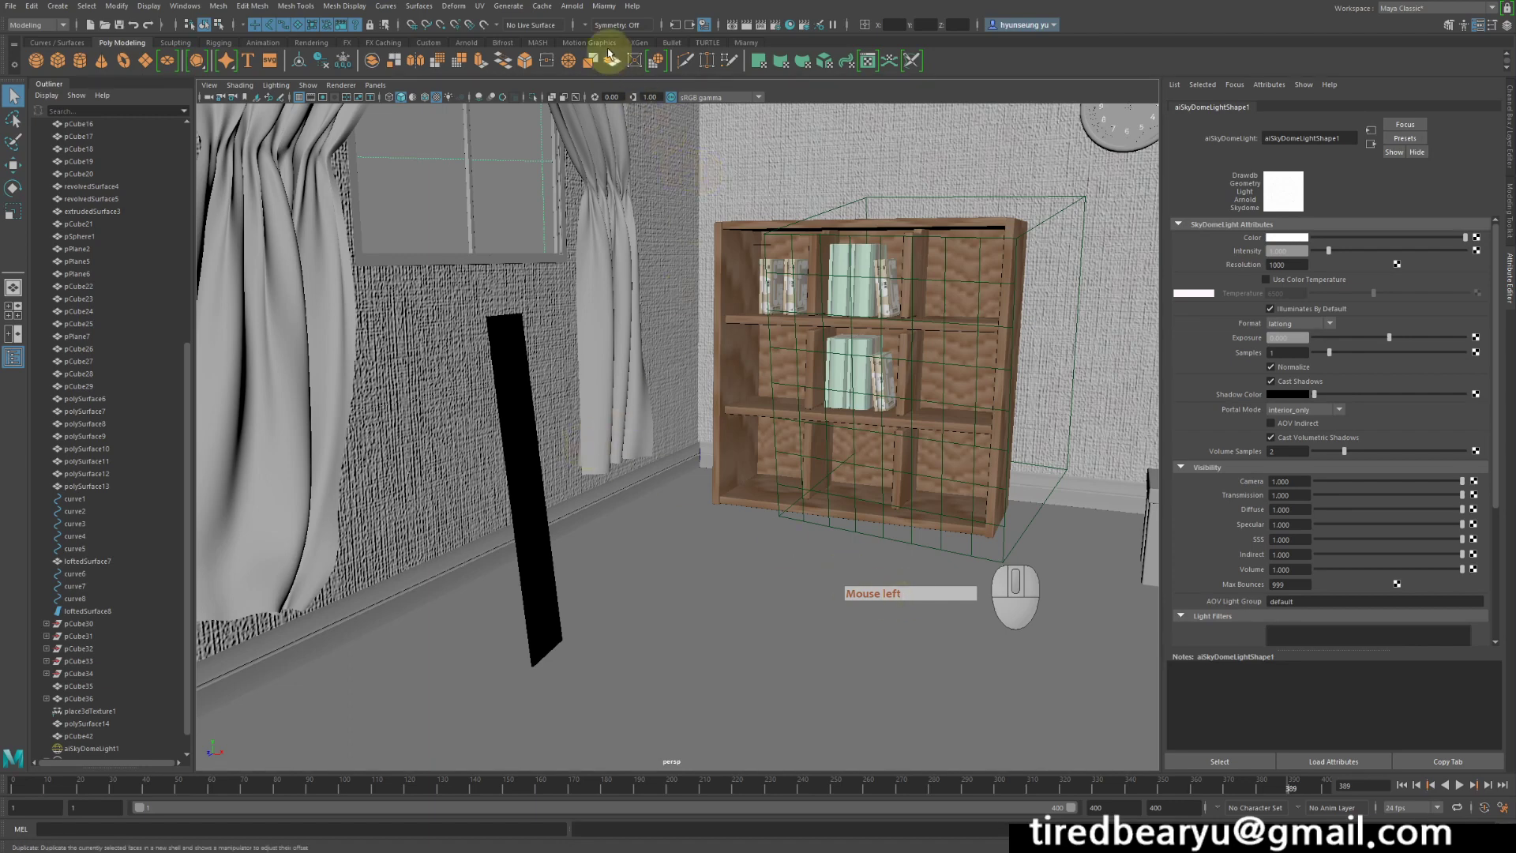
Render the board and bookcase view in the Arnold RenderView and shift the render window off the board
click(577, 8)
click(580, 8)
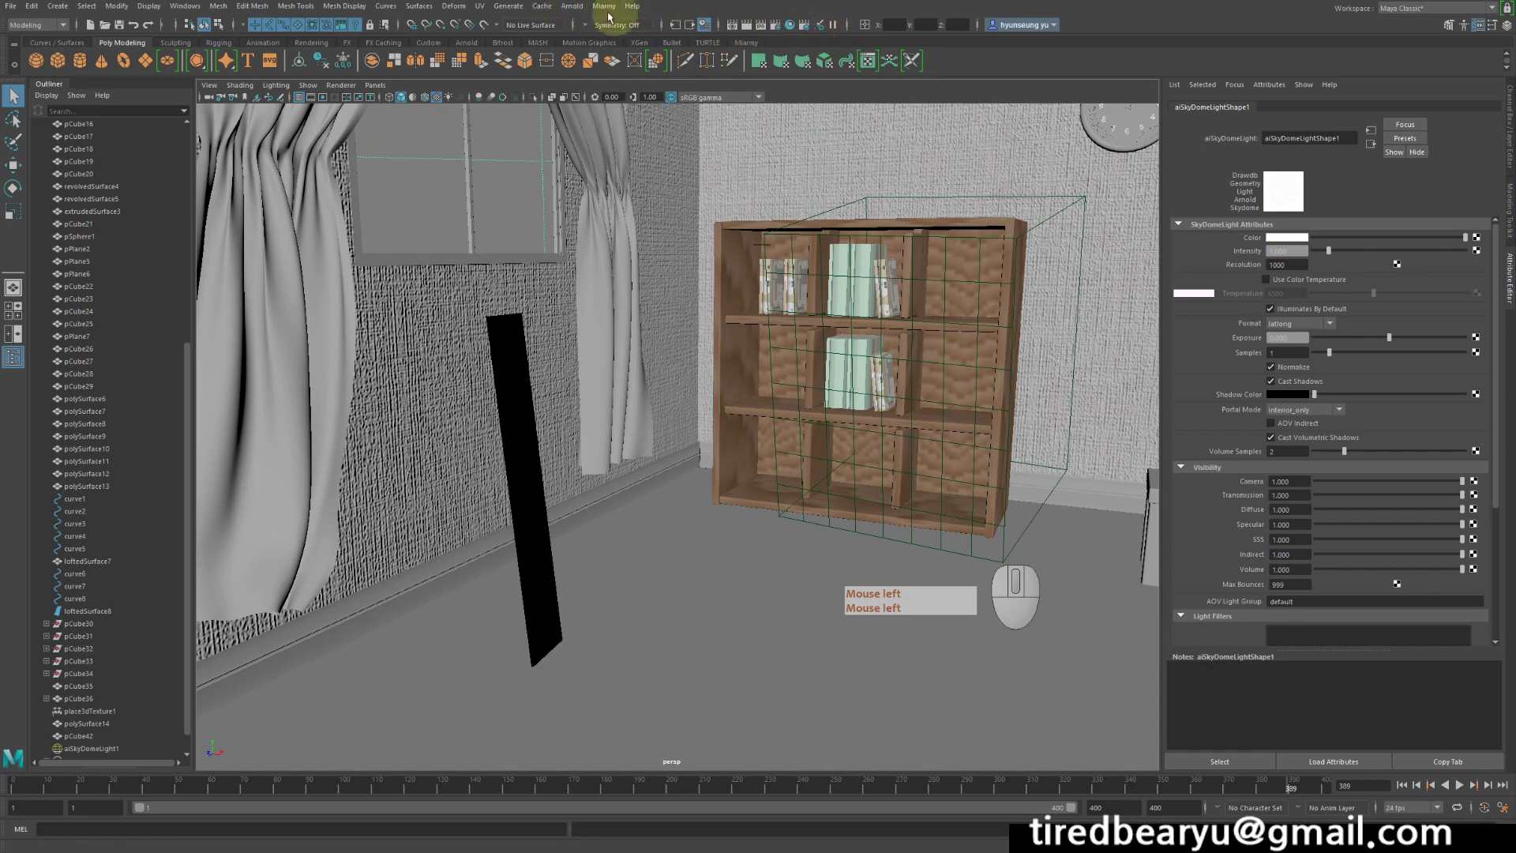
click(572, 6)
click(615, 29)
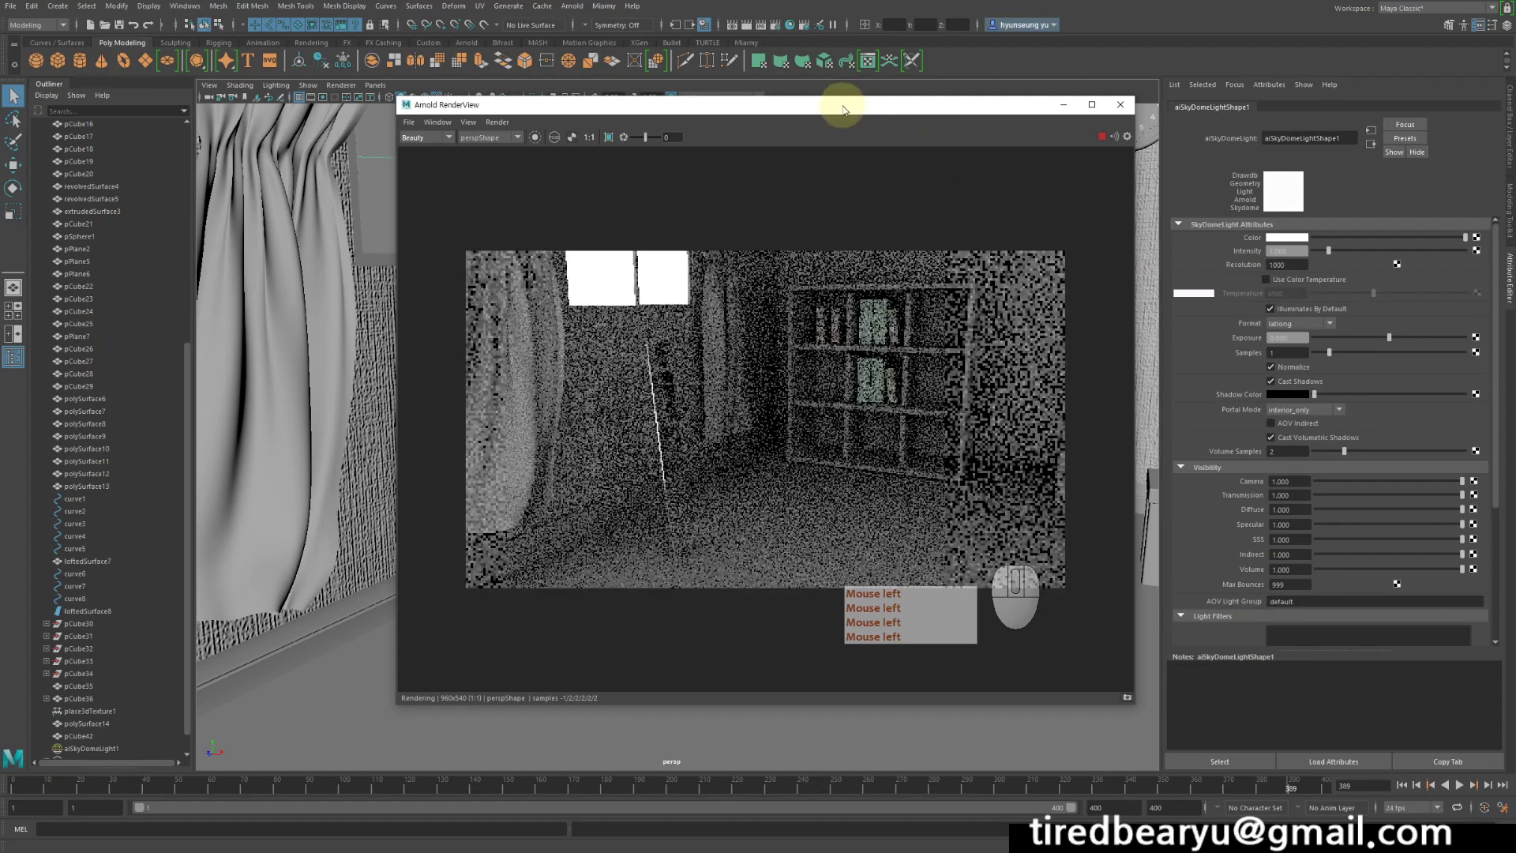
drag(840, 112, 1182, 37)
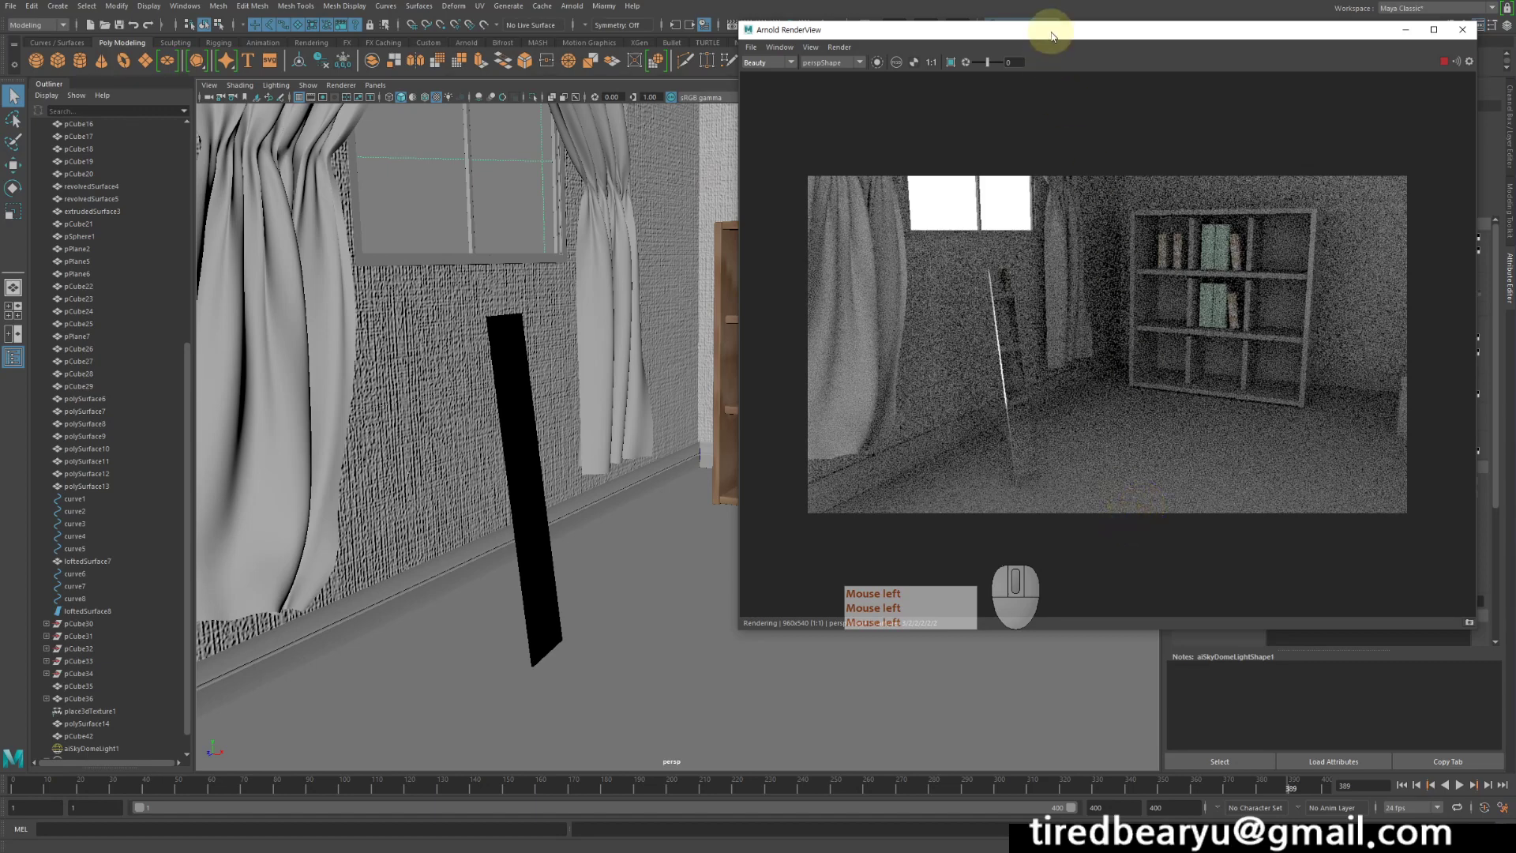
drag(1052, 30, 1147, 357)
key(Escape)
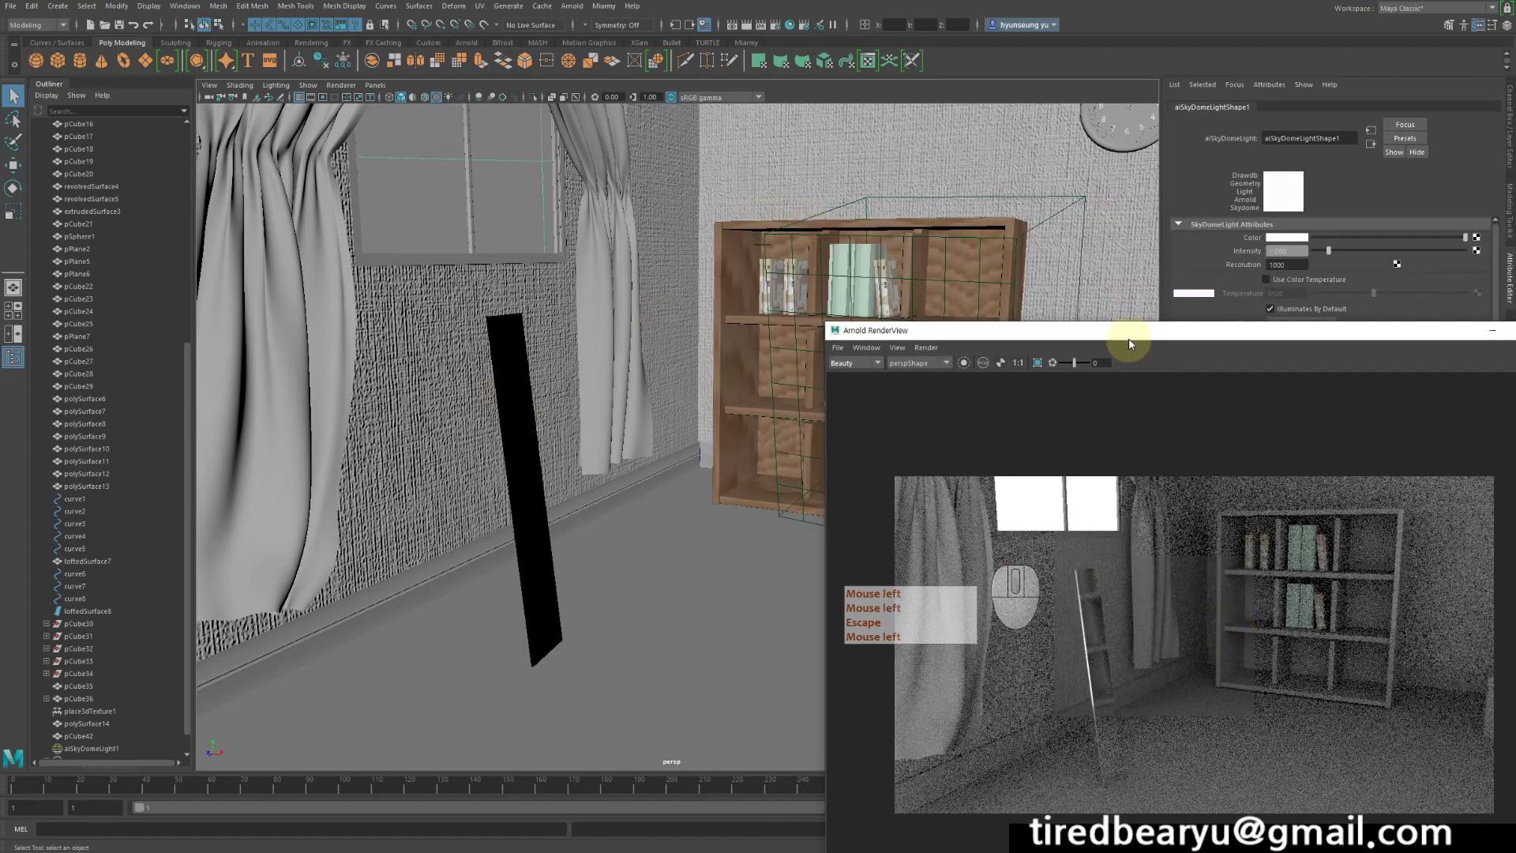
Examine the board's reflection up close in the Arnold render and close the RenderView
drag(1134, 330, 1082, 79)
scroll(1071, 391, up, 3)
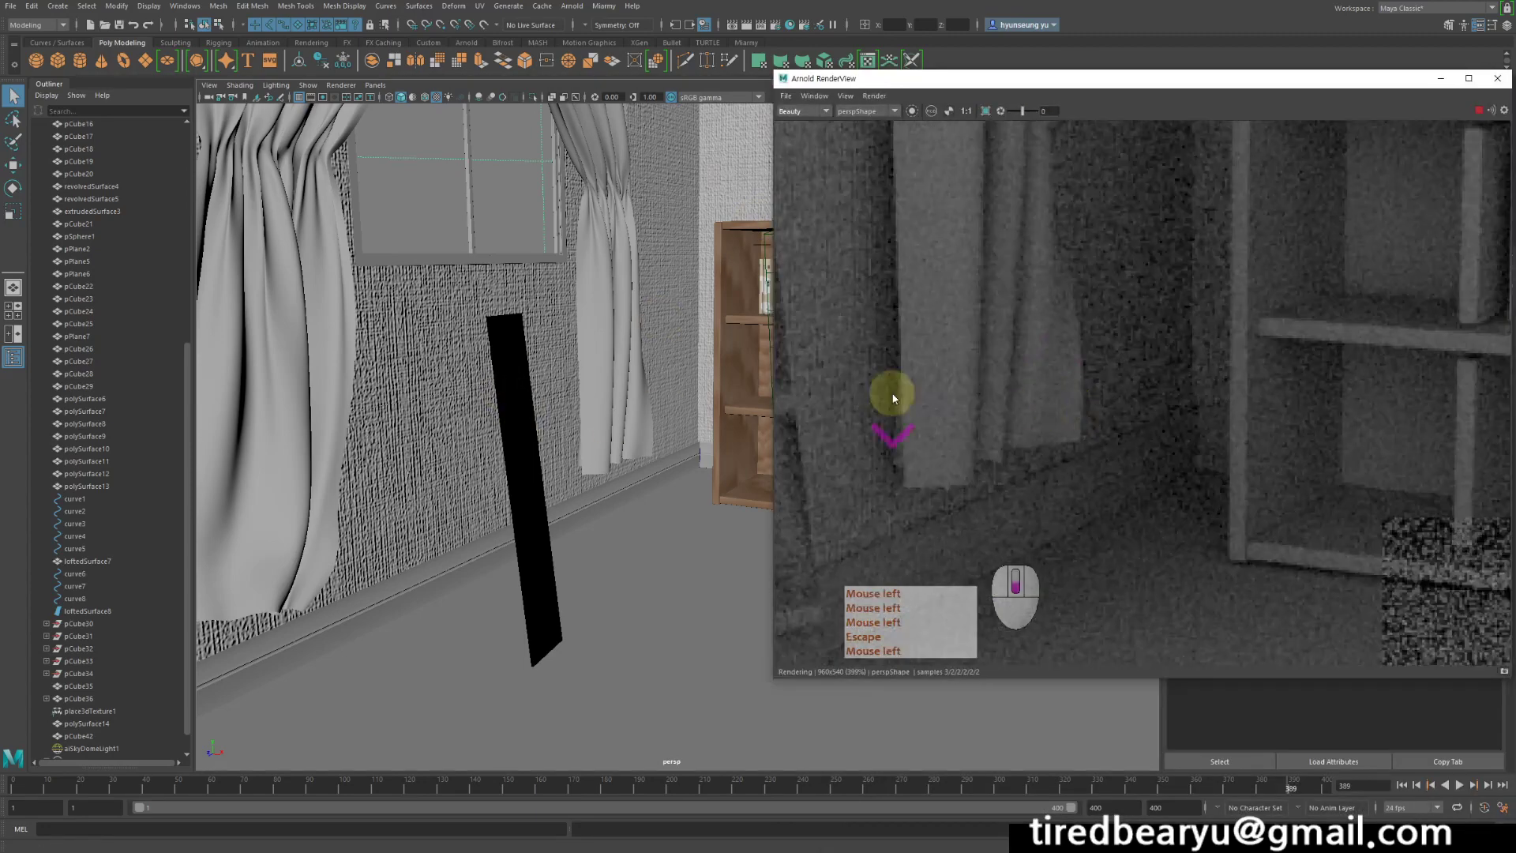
scroll(890, 396, down, 2)
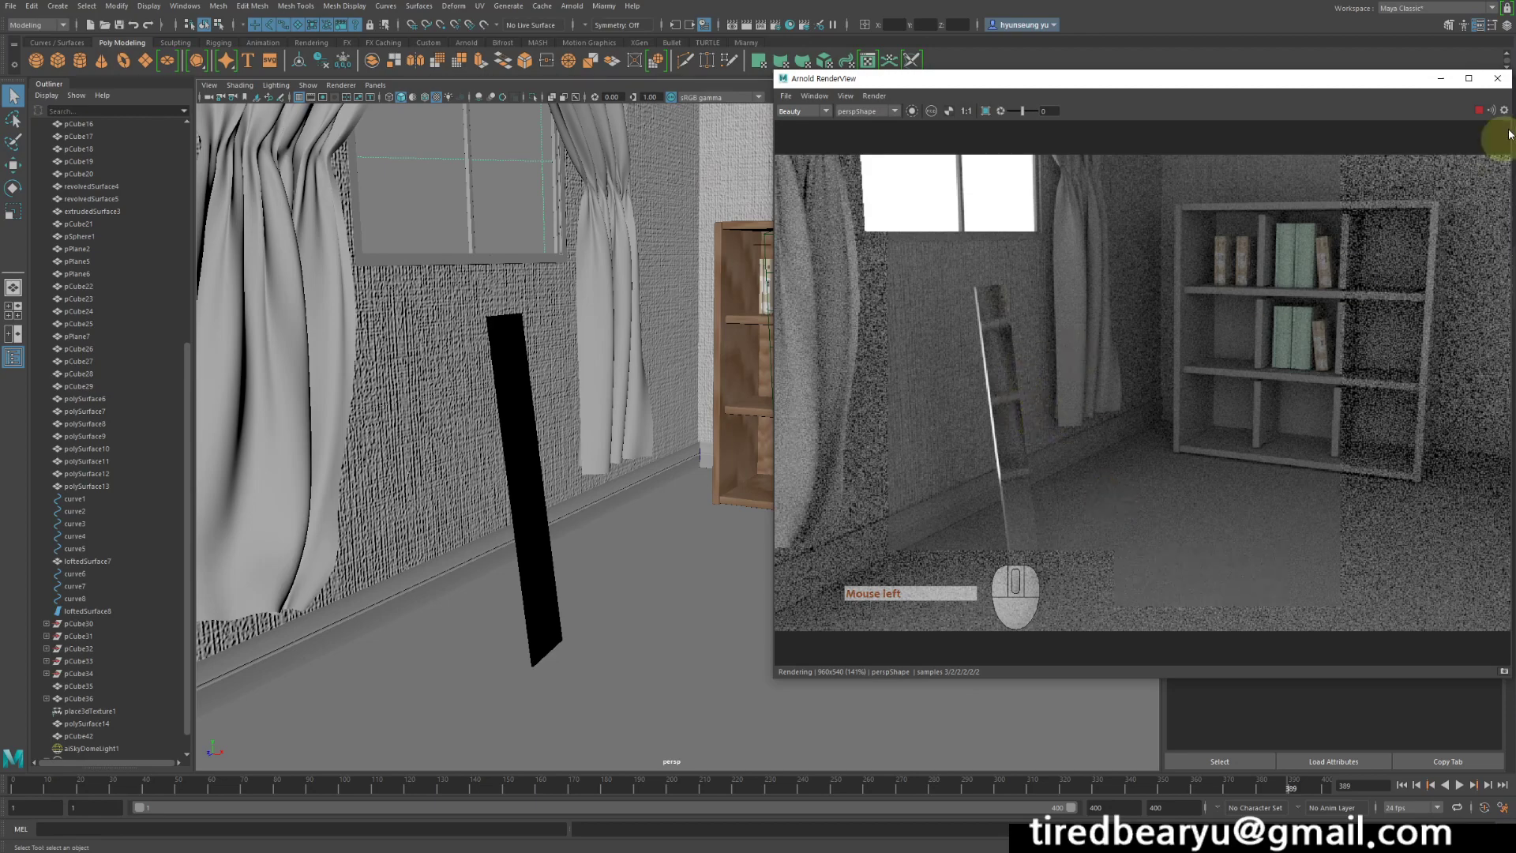
drag(1371, 70, 1398, 171)
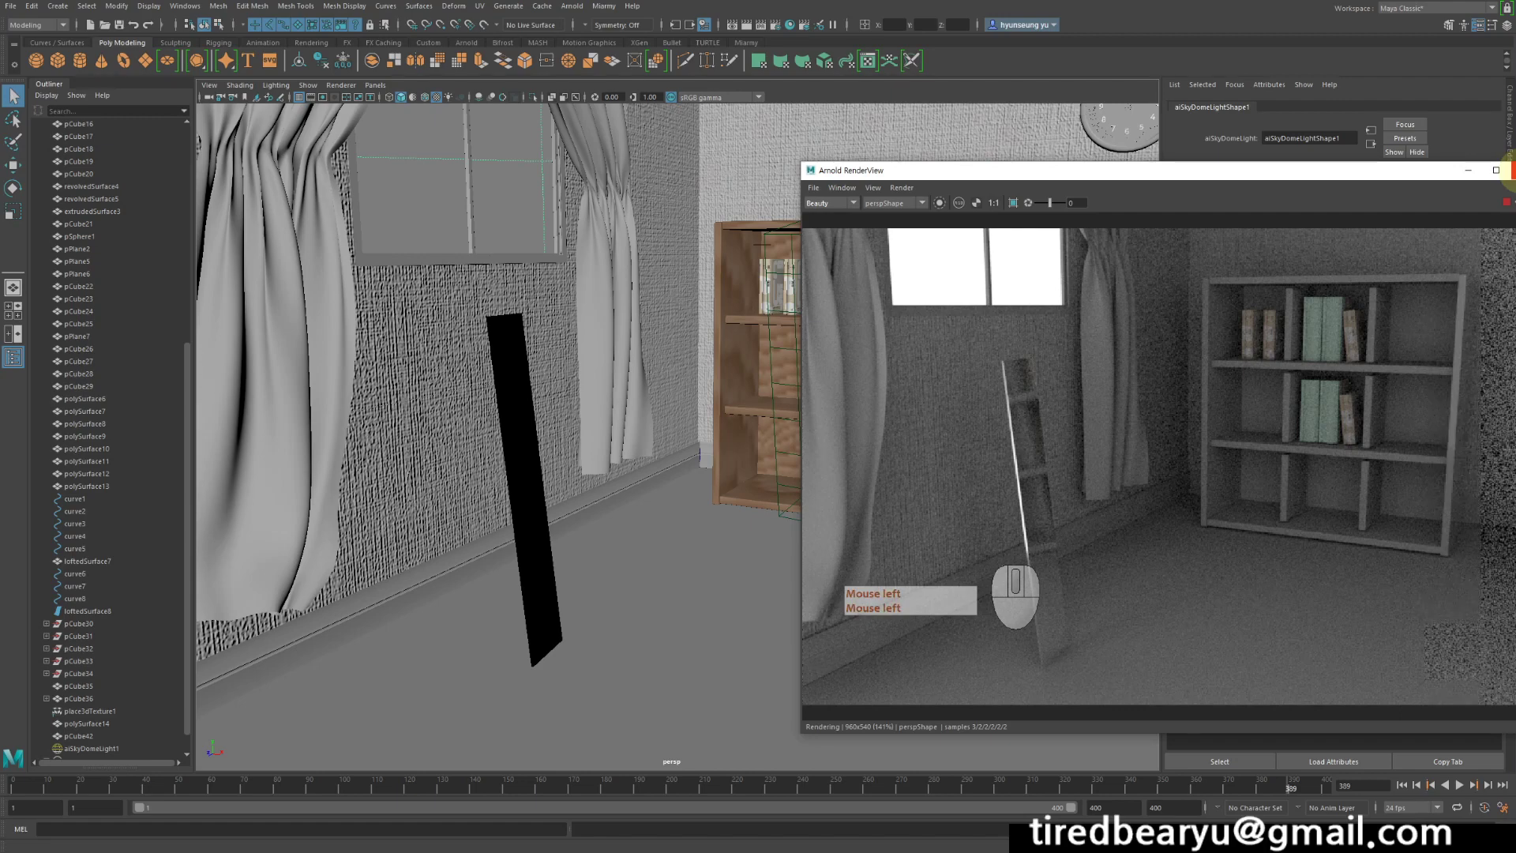
click(1512, 170)
Assign a new aiStandardSurface material to the upright board and set its metalness to 1
click(524, 385)
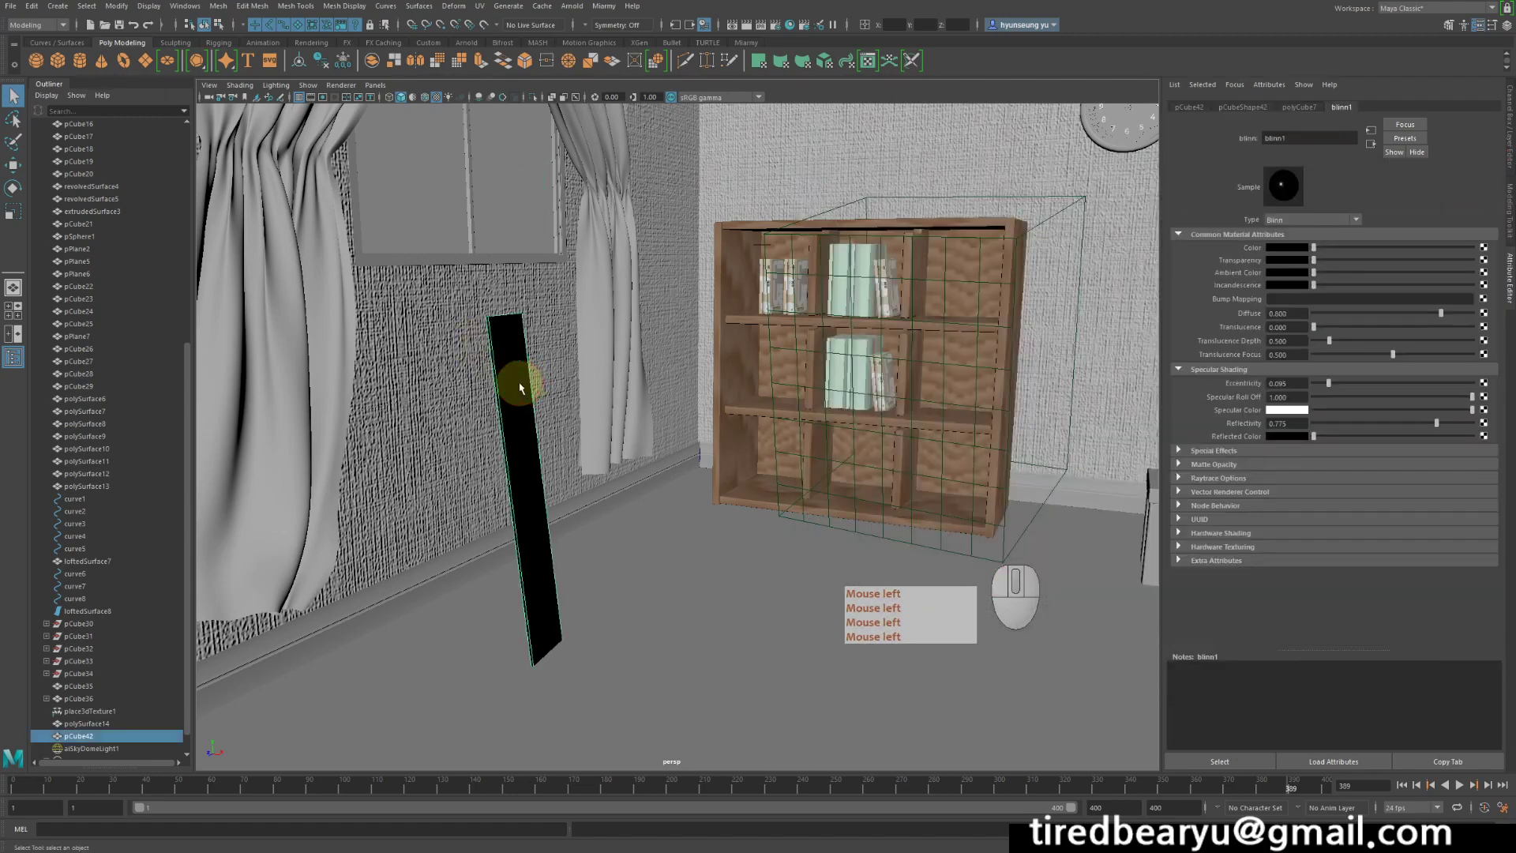
right_click(520, 387)
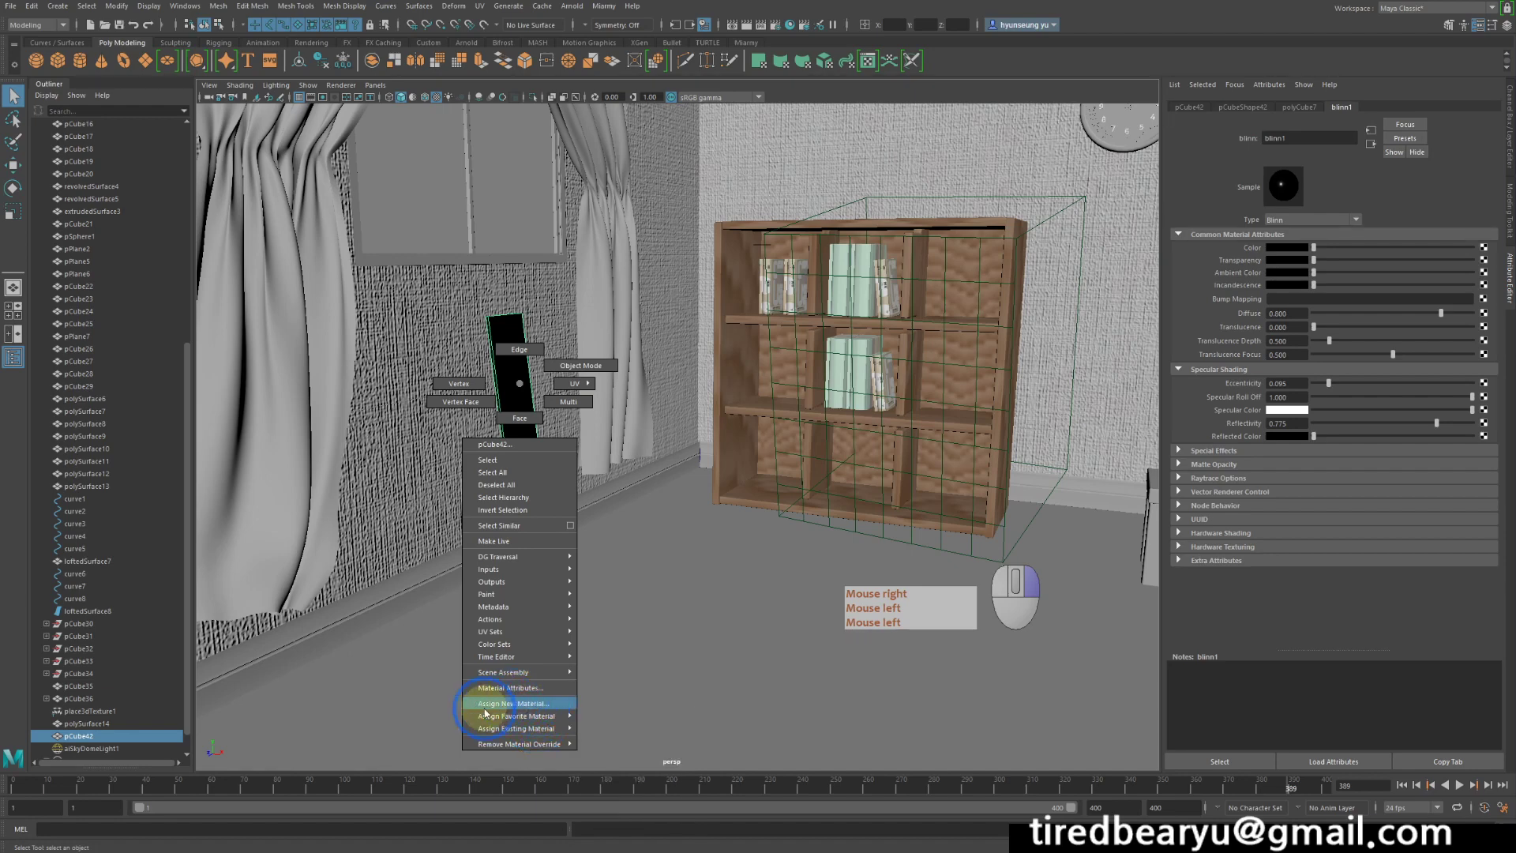
click(508, 701)
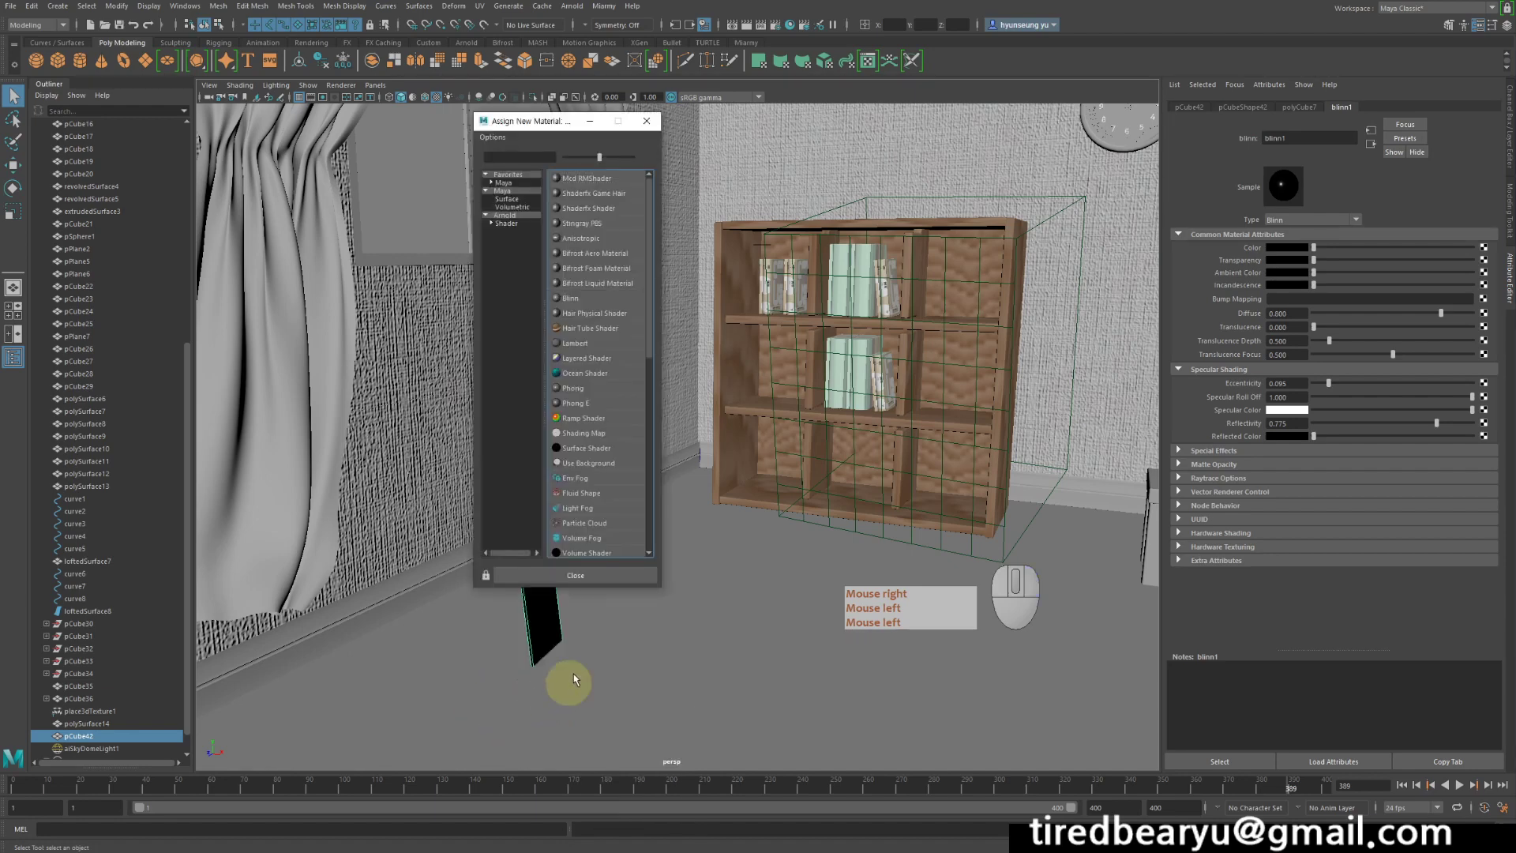
click(521, 225)
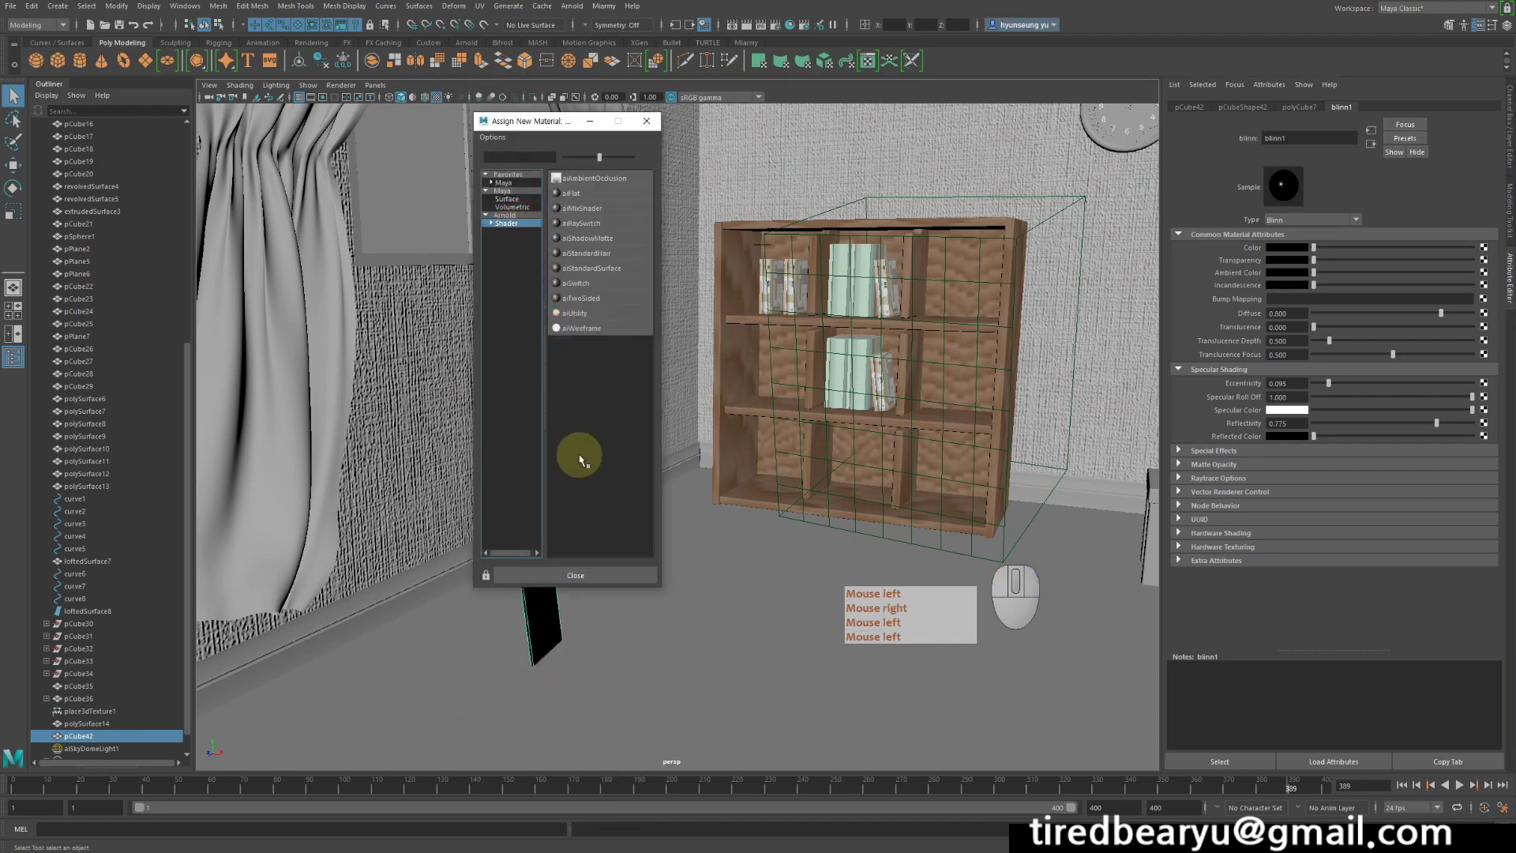
click(600, 273)
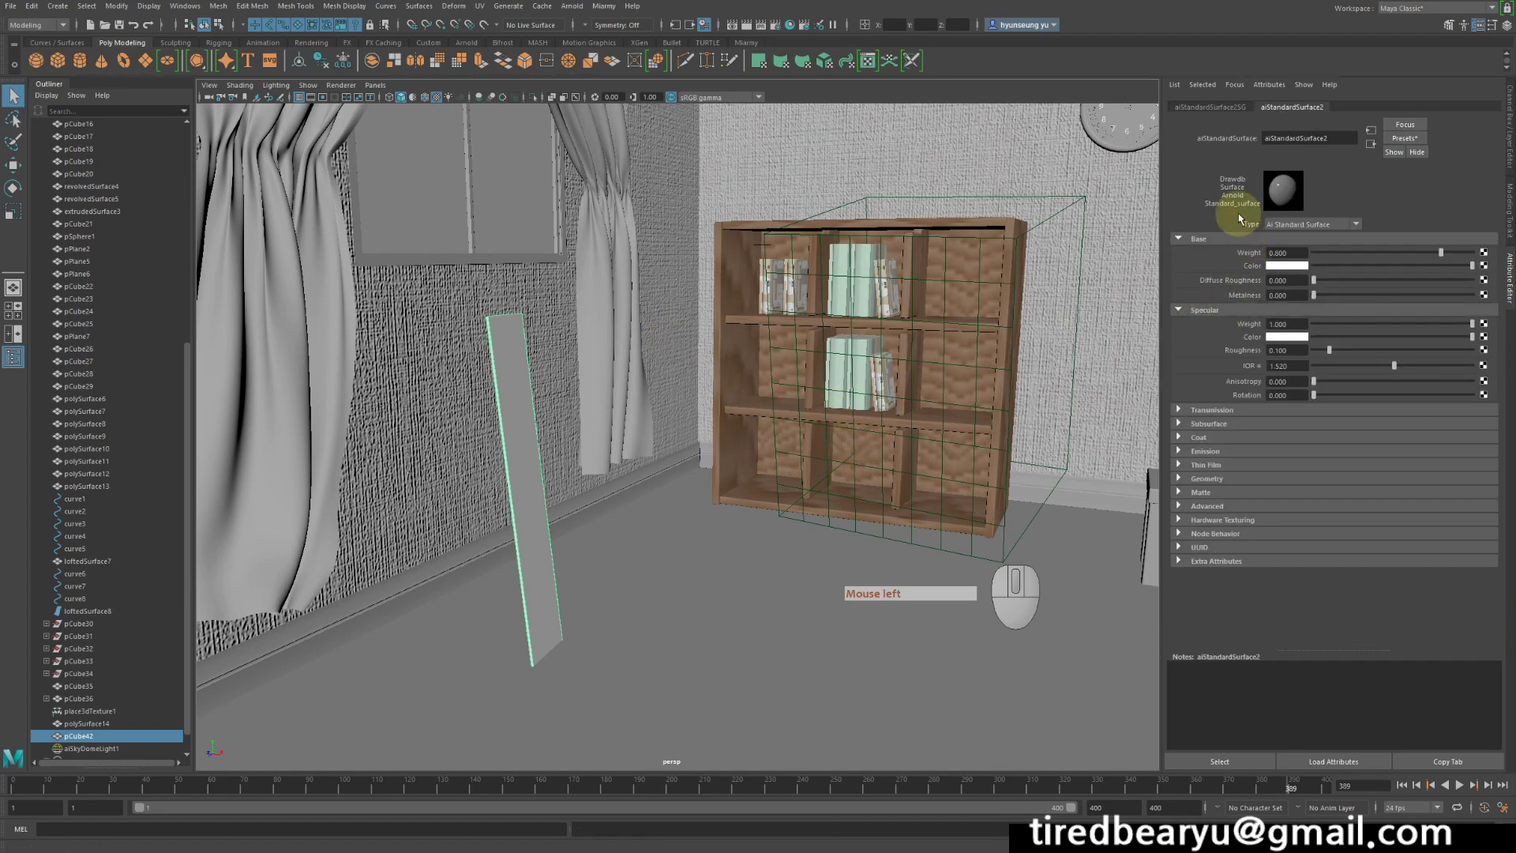
click(1209, 271)
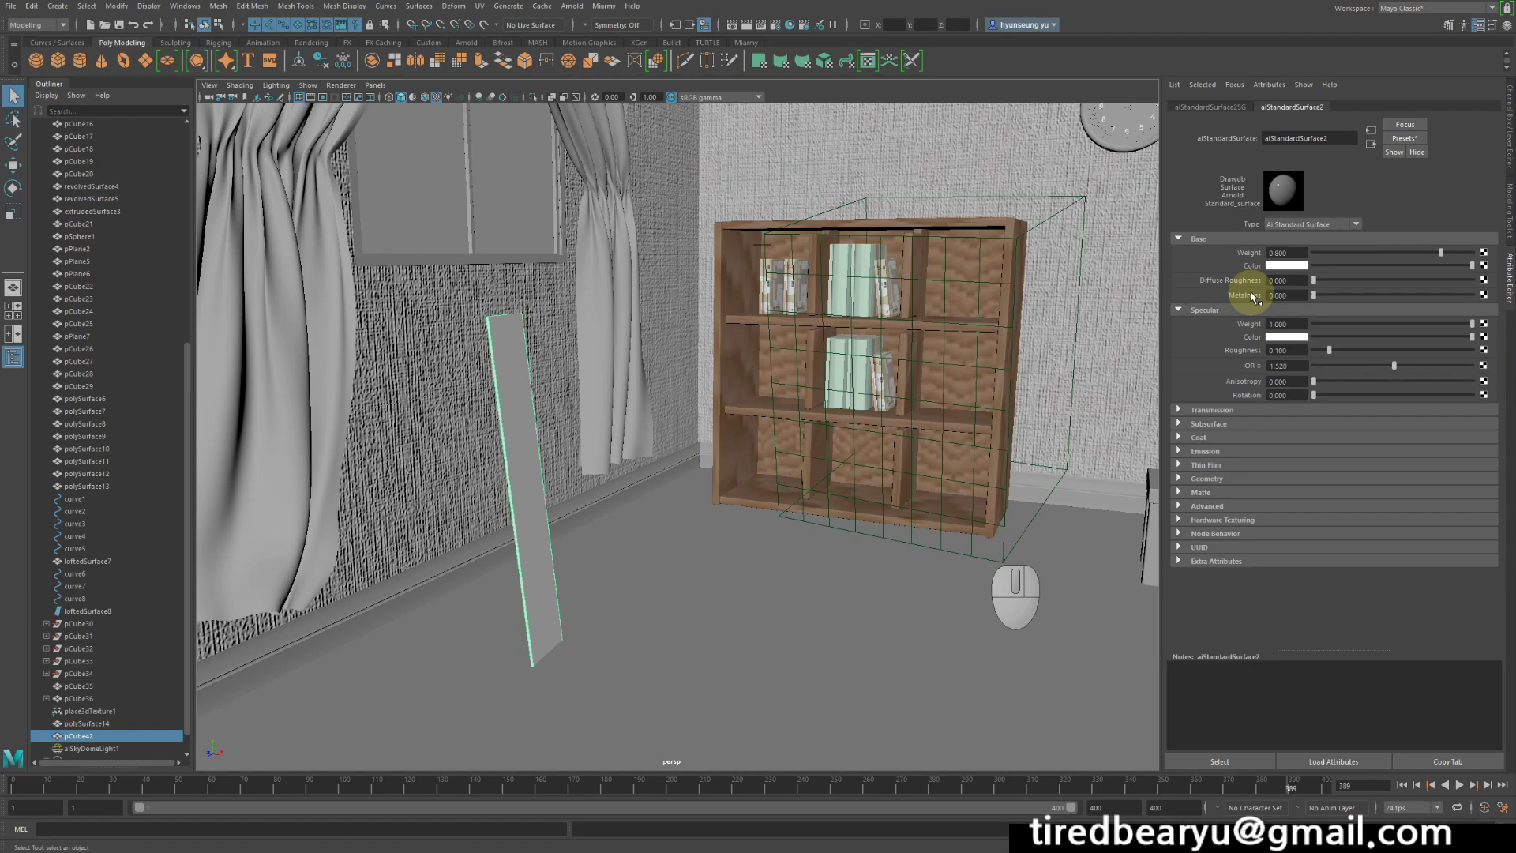
click(1473, 294)
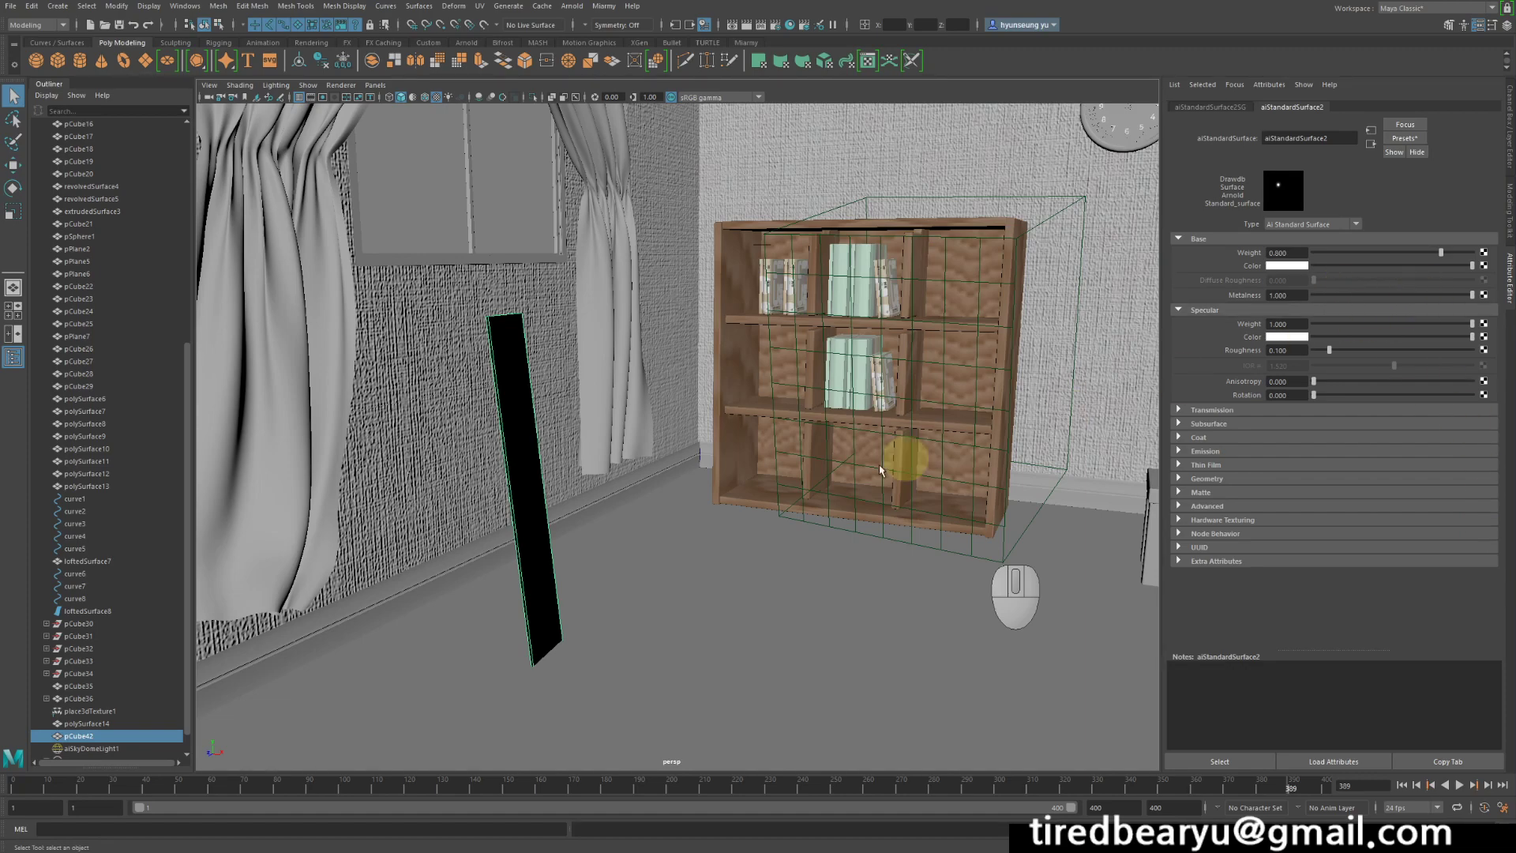
Render a closer, more frontal view of the board in the Arnold RenderView
alt+drag(724, 473, 684, 467)
alt+middle_drag(683, 467, 785, 426)
alt+right_drag(786, 425, 883, 404)
alt+middle_drag(883, 404, 956, 395)
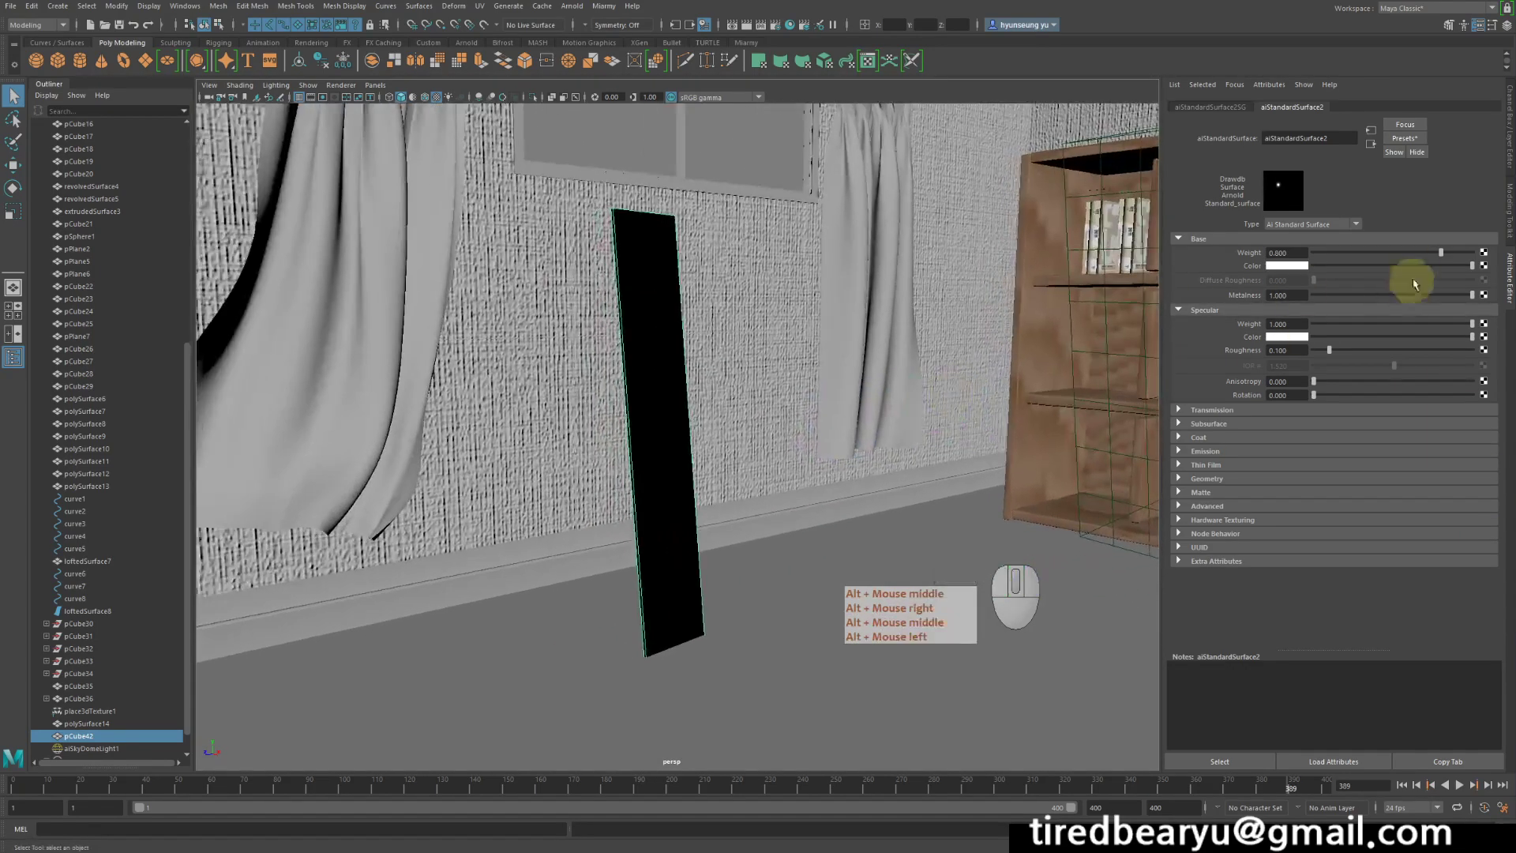
alt+middle_drag(806, 421, 794, 404)
alt+right_drag(795, 404, 723, 392)
alt+middle_drag(723, 392, 676, 395)
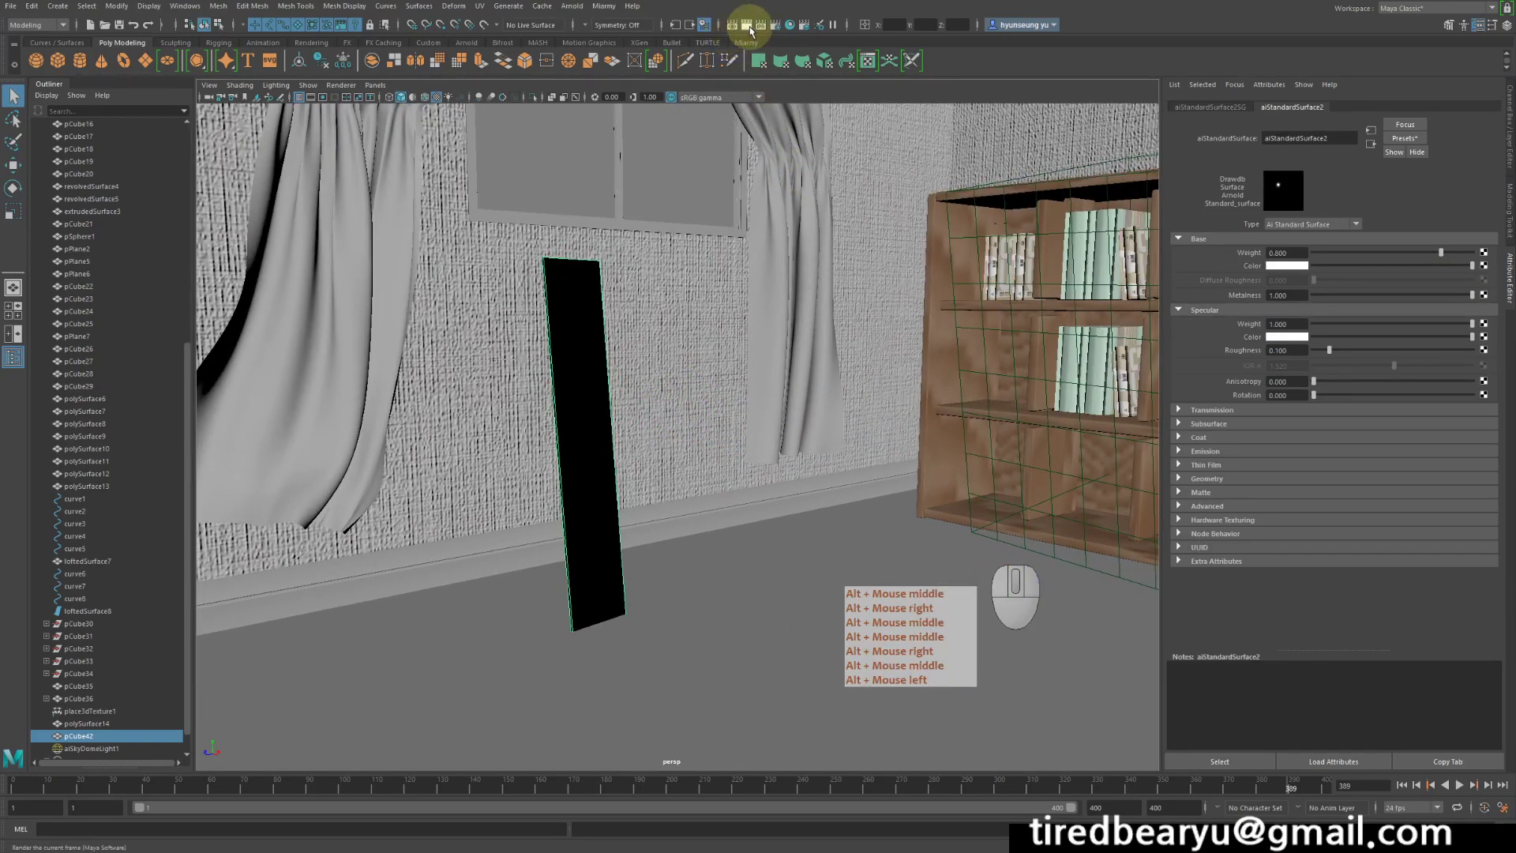
click(604, 6)
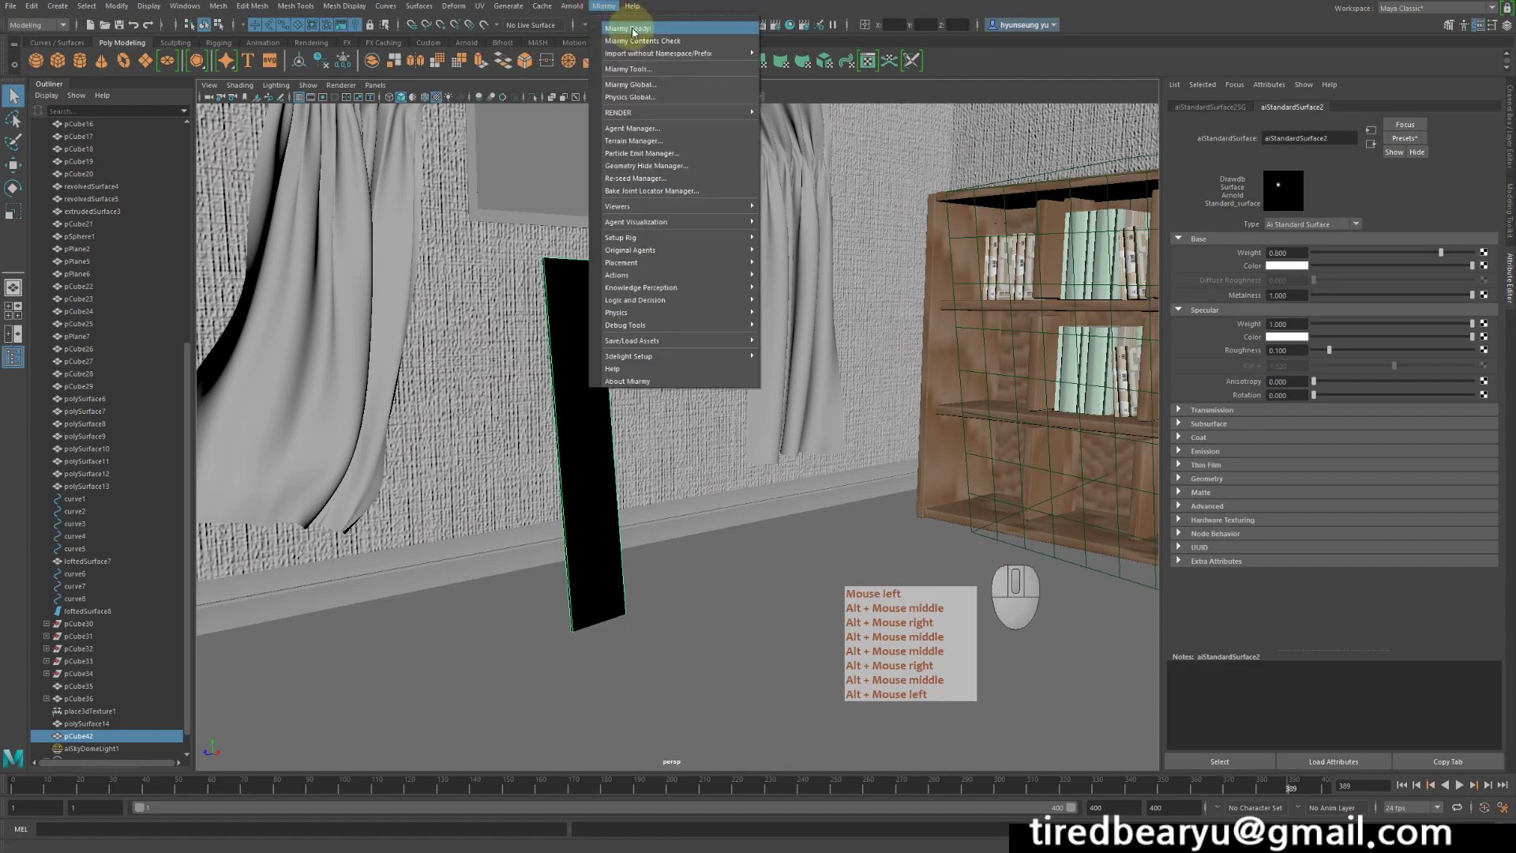
click(605, 41)
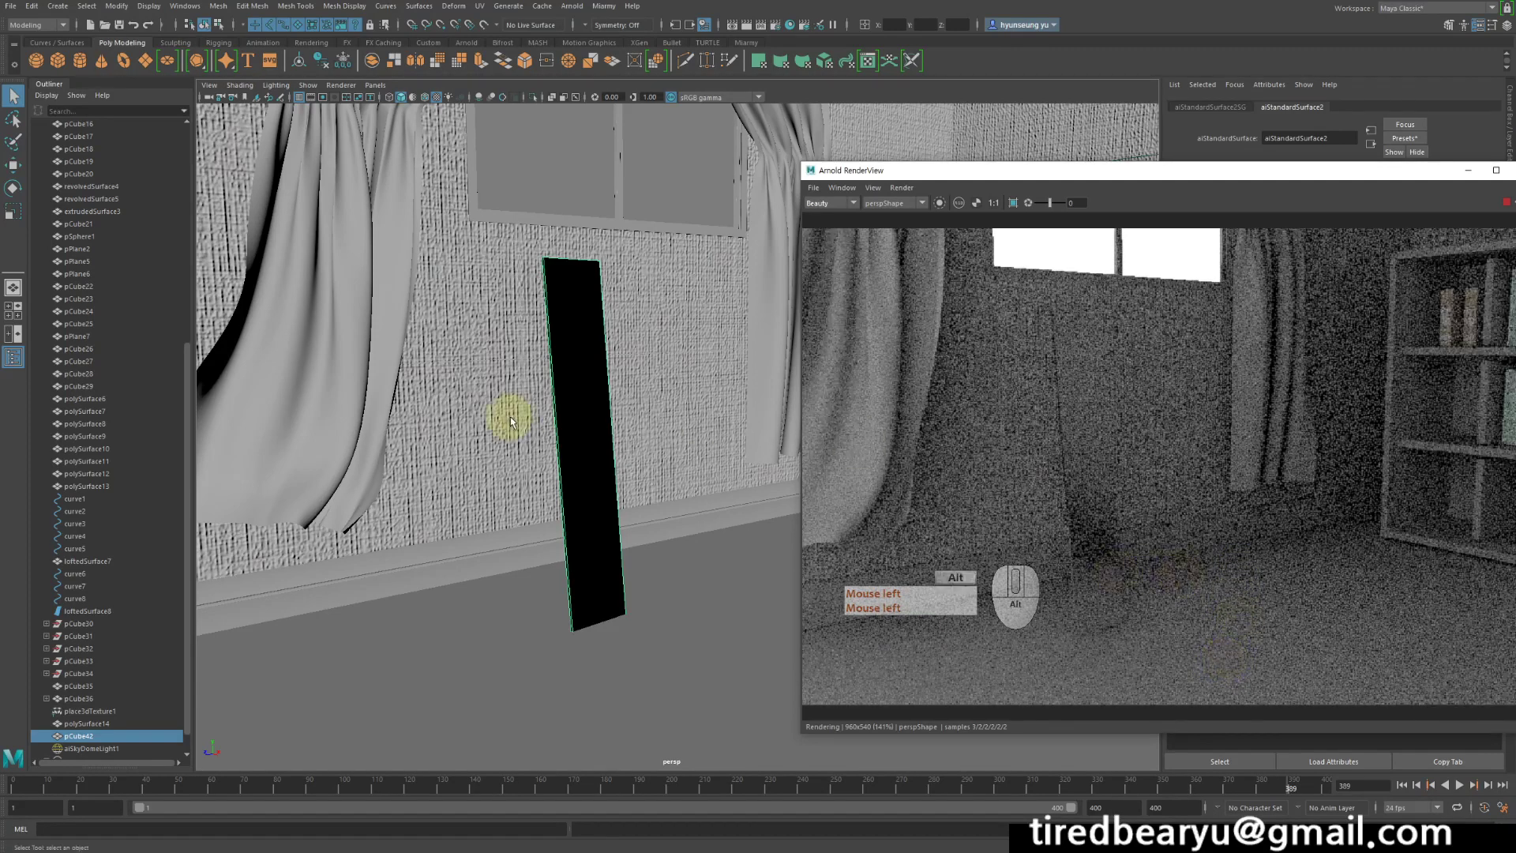
Rerender the board from a more sideways angle that includes the bookcase, keeping the material attributes uncovered by the render window
alt+click(555, 416)
alt+drag(555, 416, 860, 347)
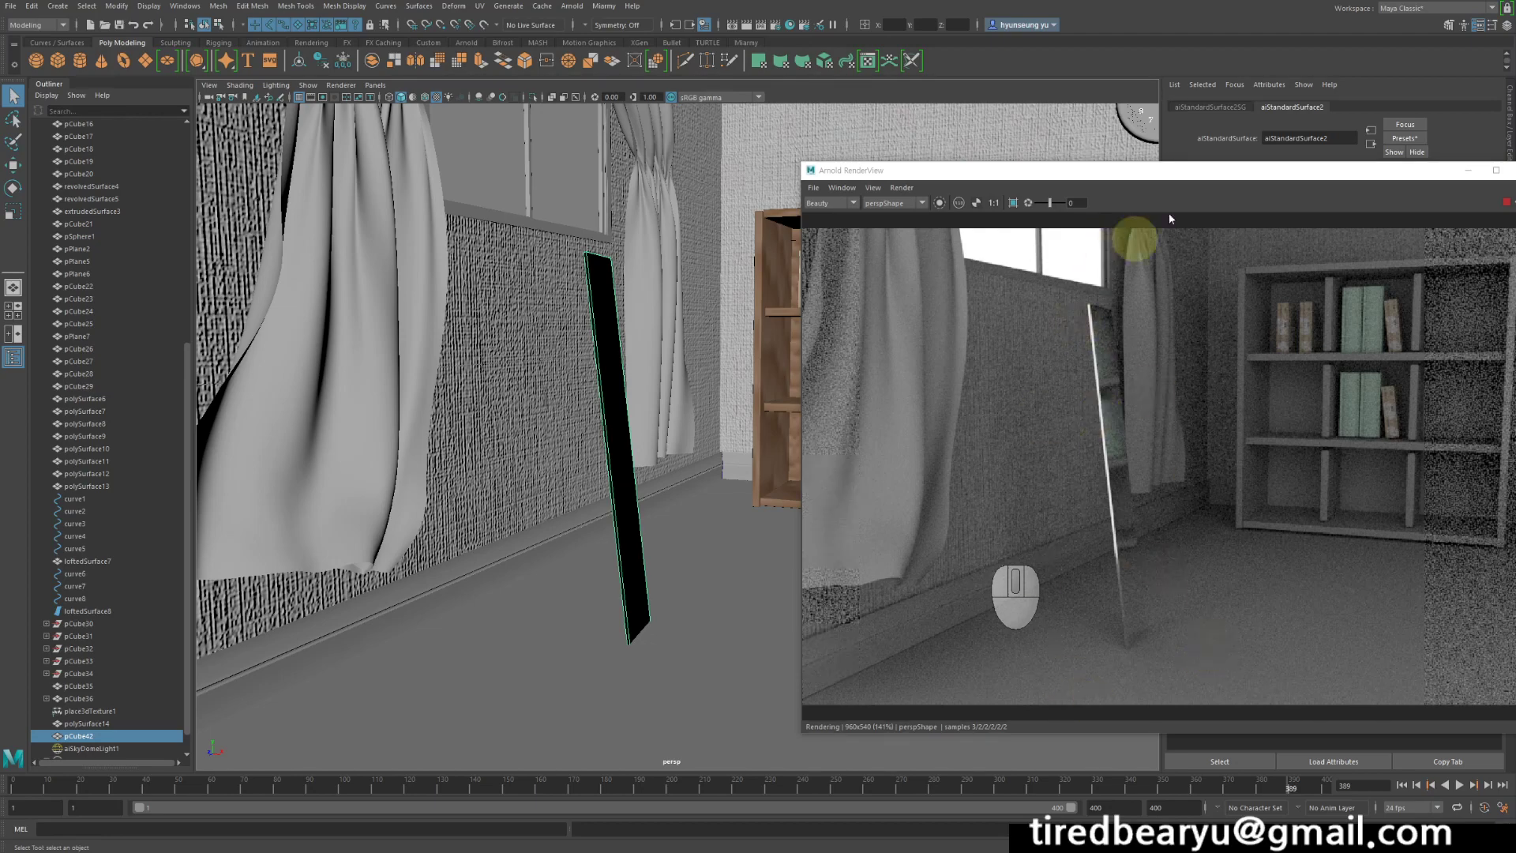
drag(1231, 178, 831, 120)
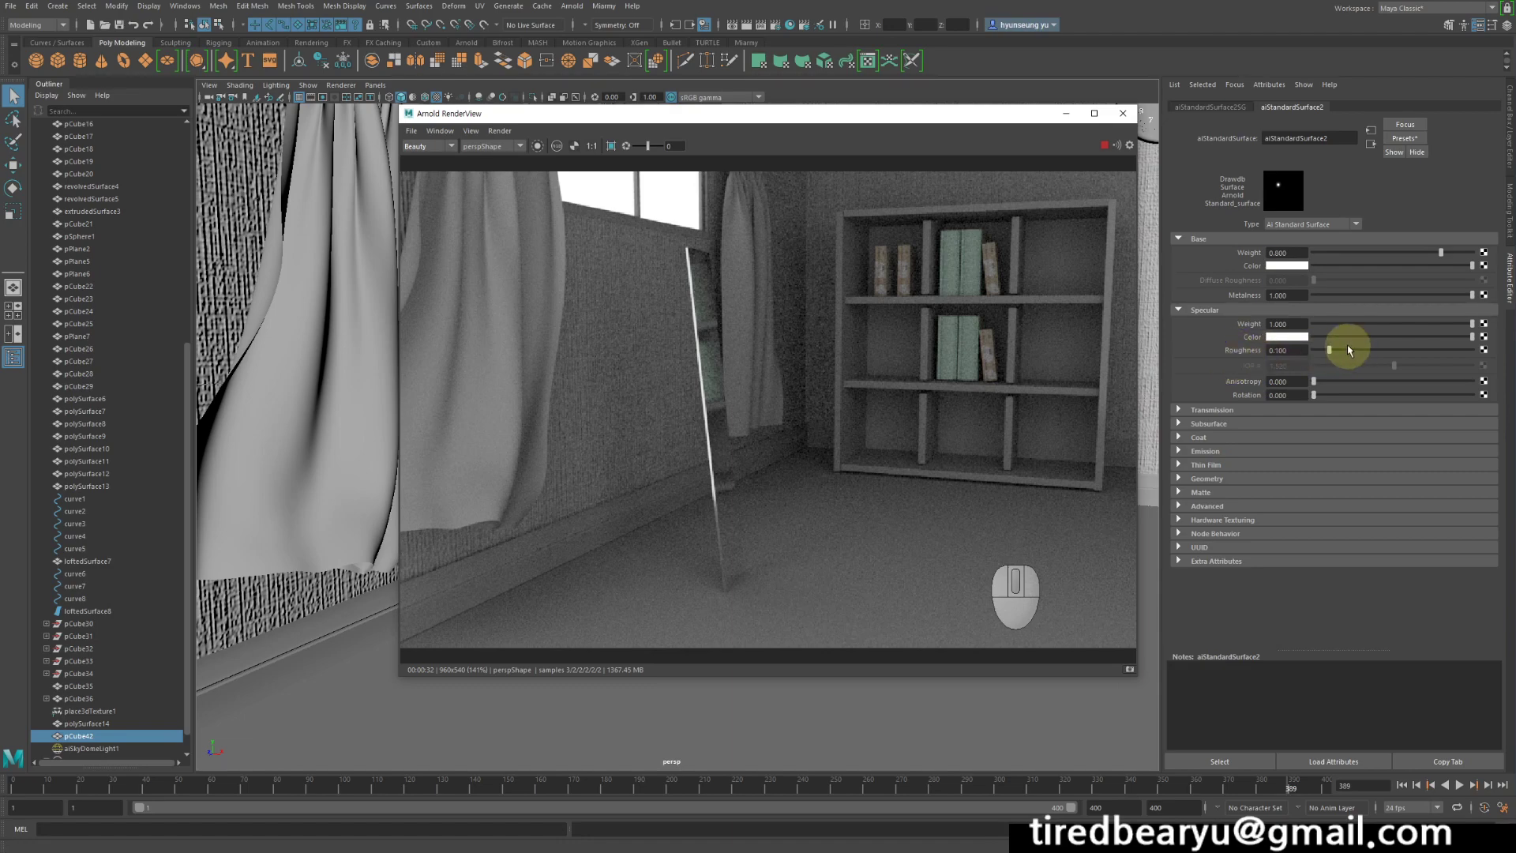
Try specular roughness values of about 0.846, 0.099, 0 and 0.067 on the board's material in the live Arnold render
drag(1425, 350, 1447, 349)
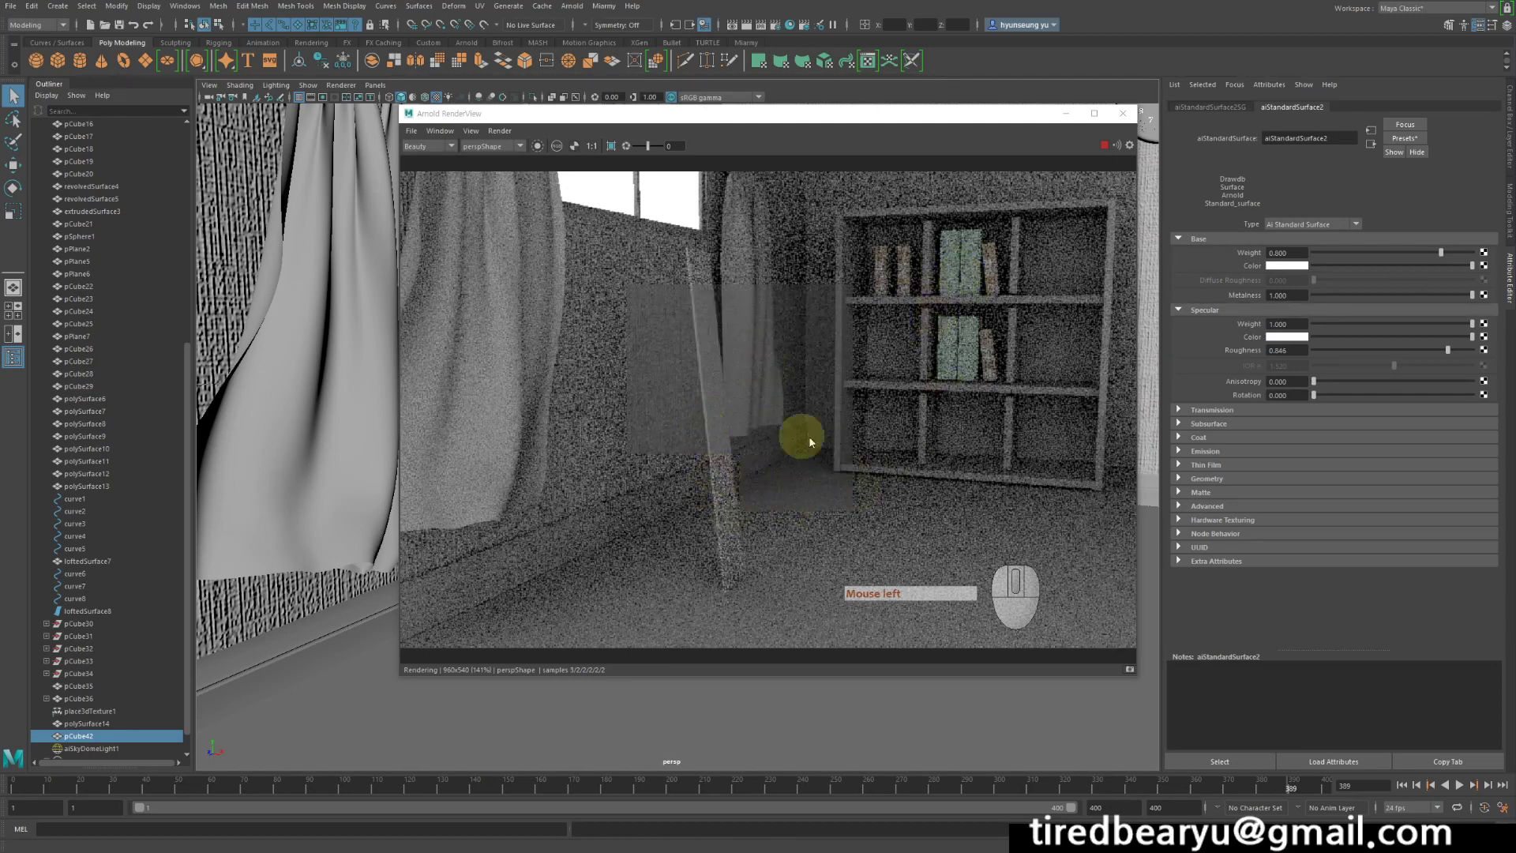
click(1331, 349)
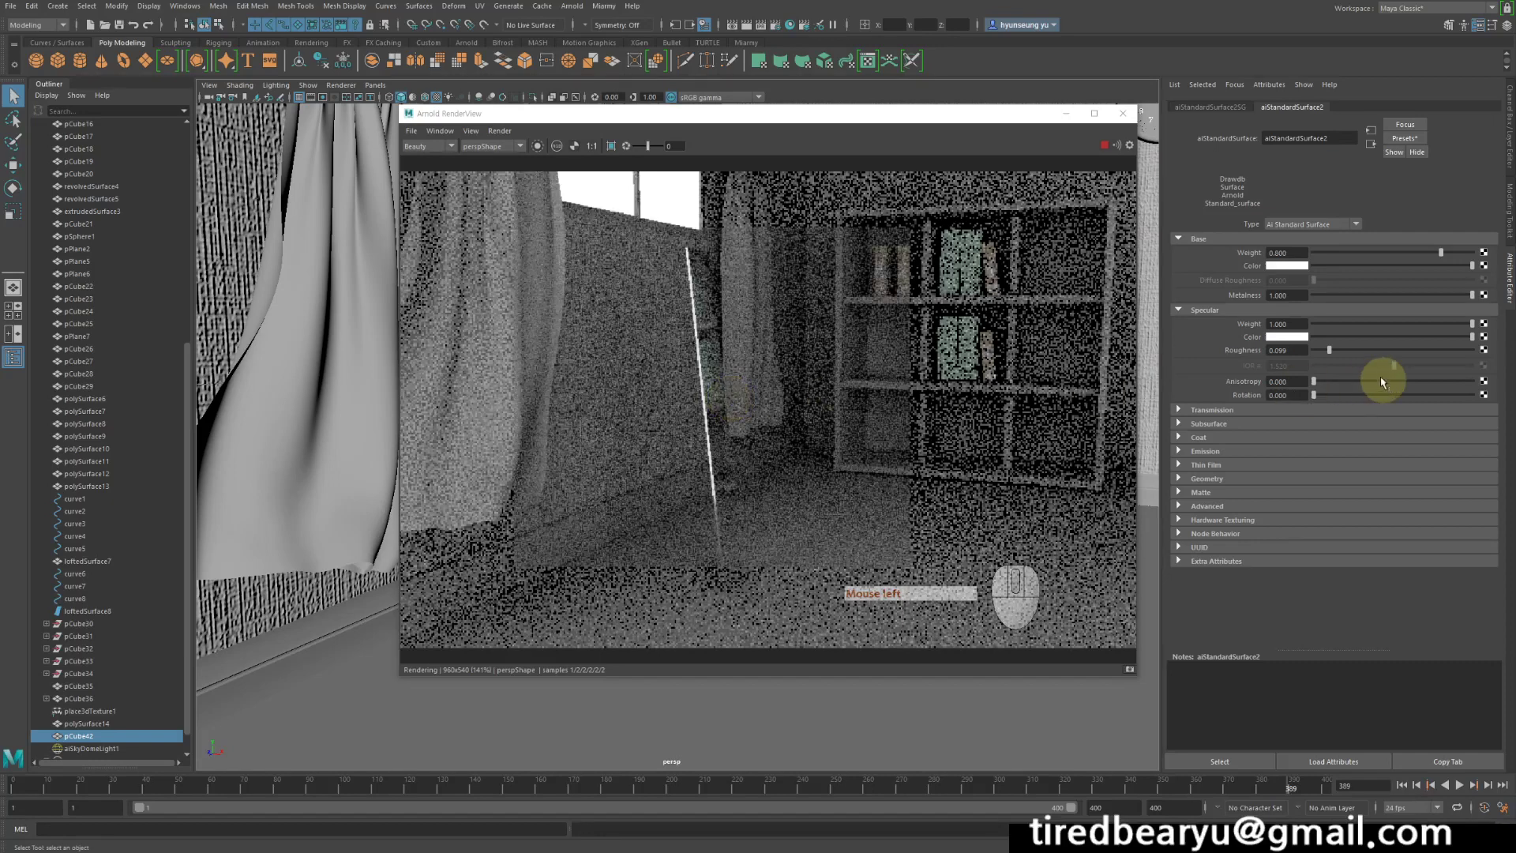
click(1321, 351)
drag(1321, 351, 1309, 352)
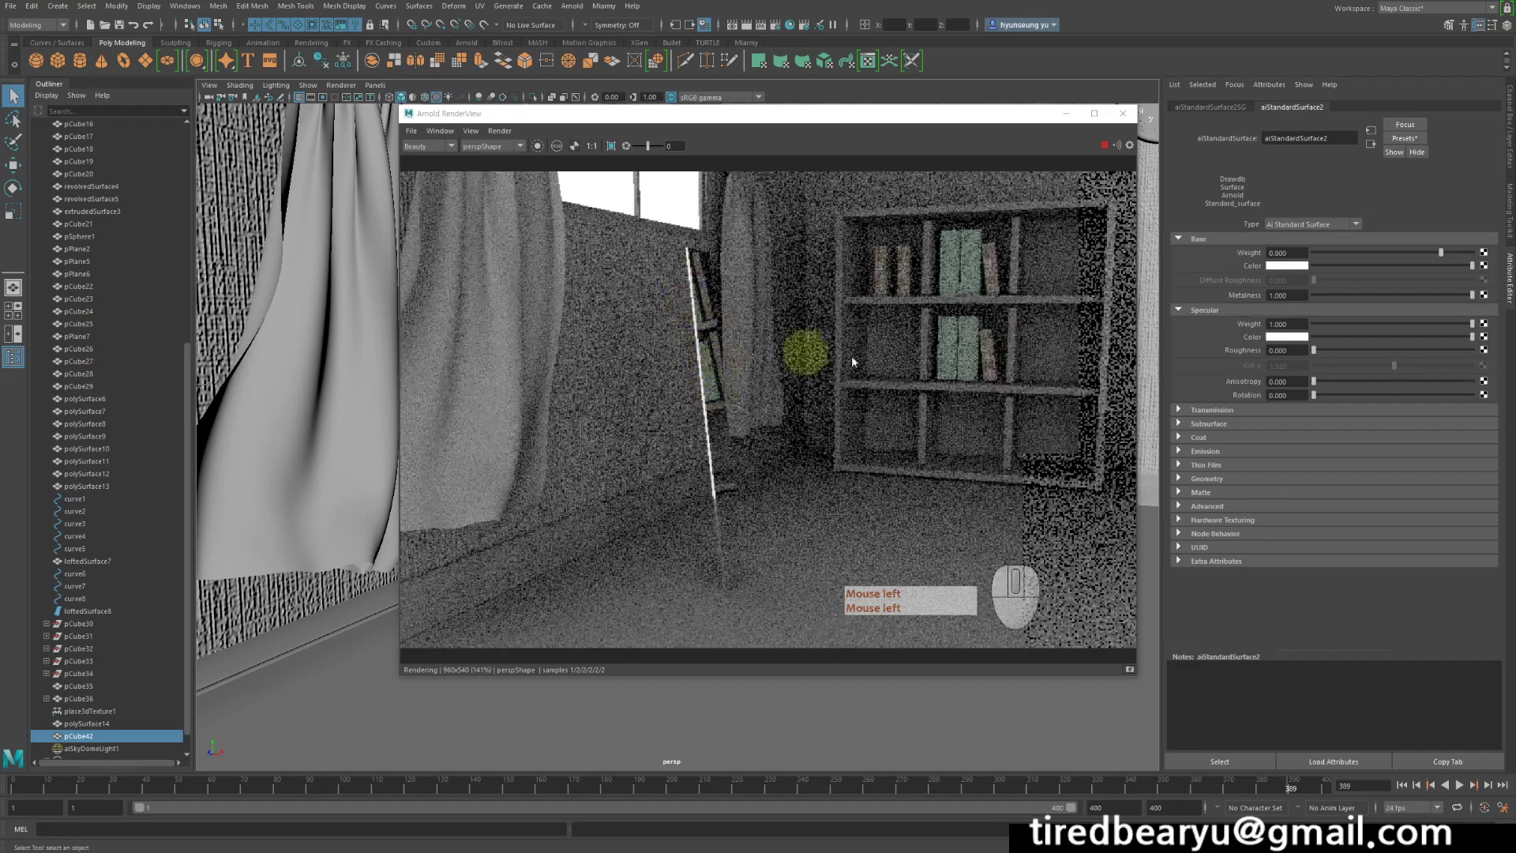
click(1324, 351)
click(1332, 378)
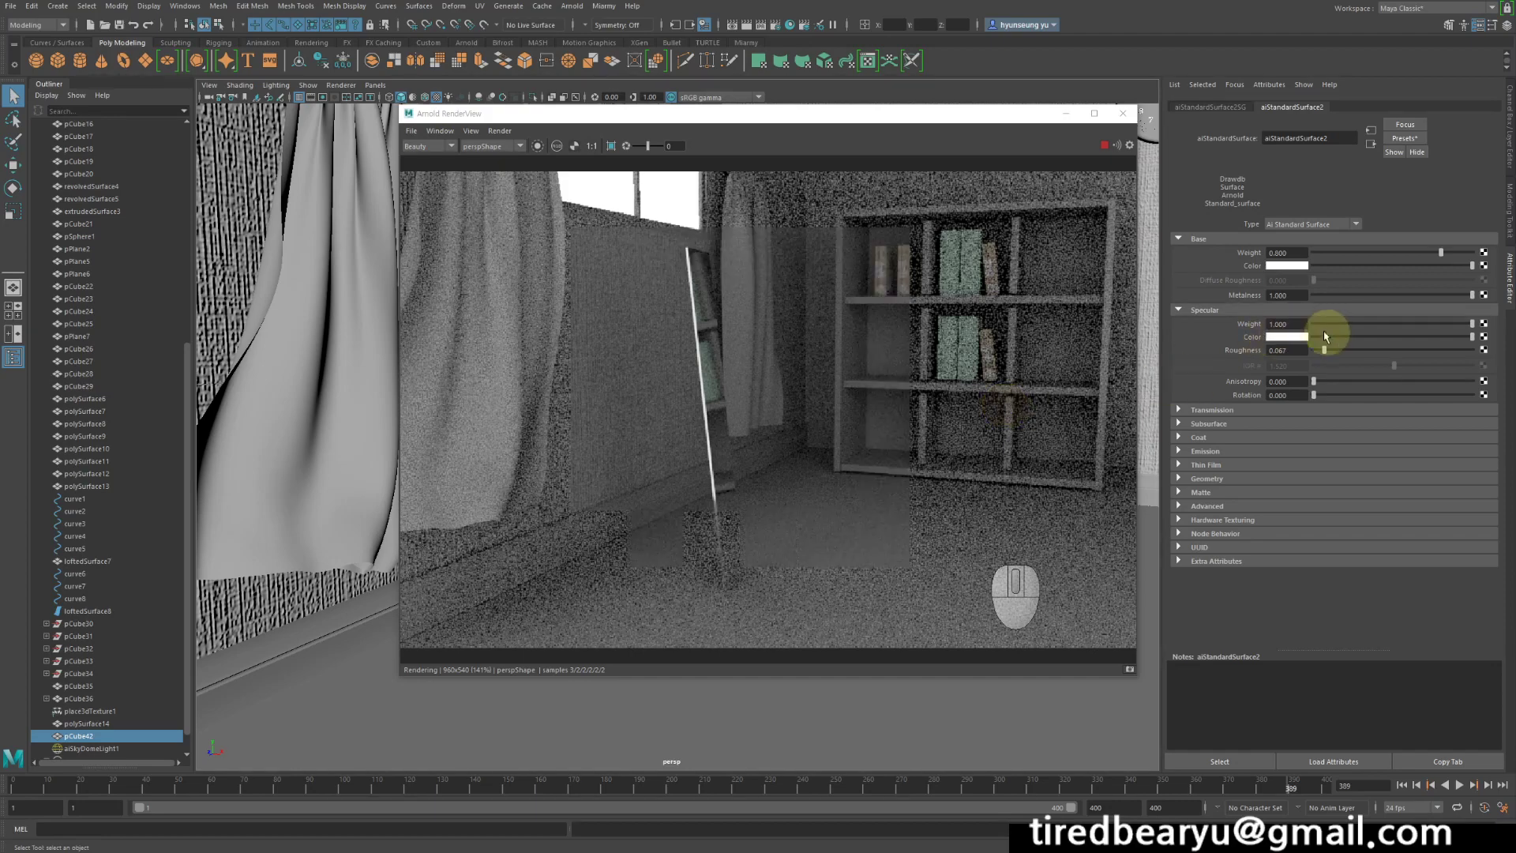
Set the board material's specular roughness to 0 and close the Arnold RenderView
drag(1315, 357, 1251, 345)
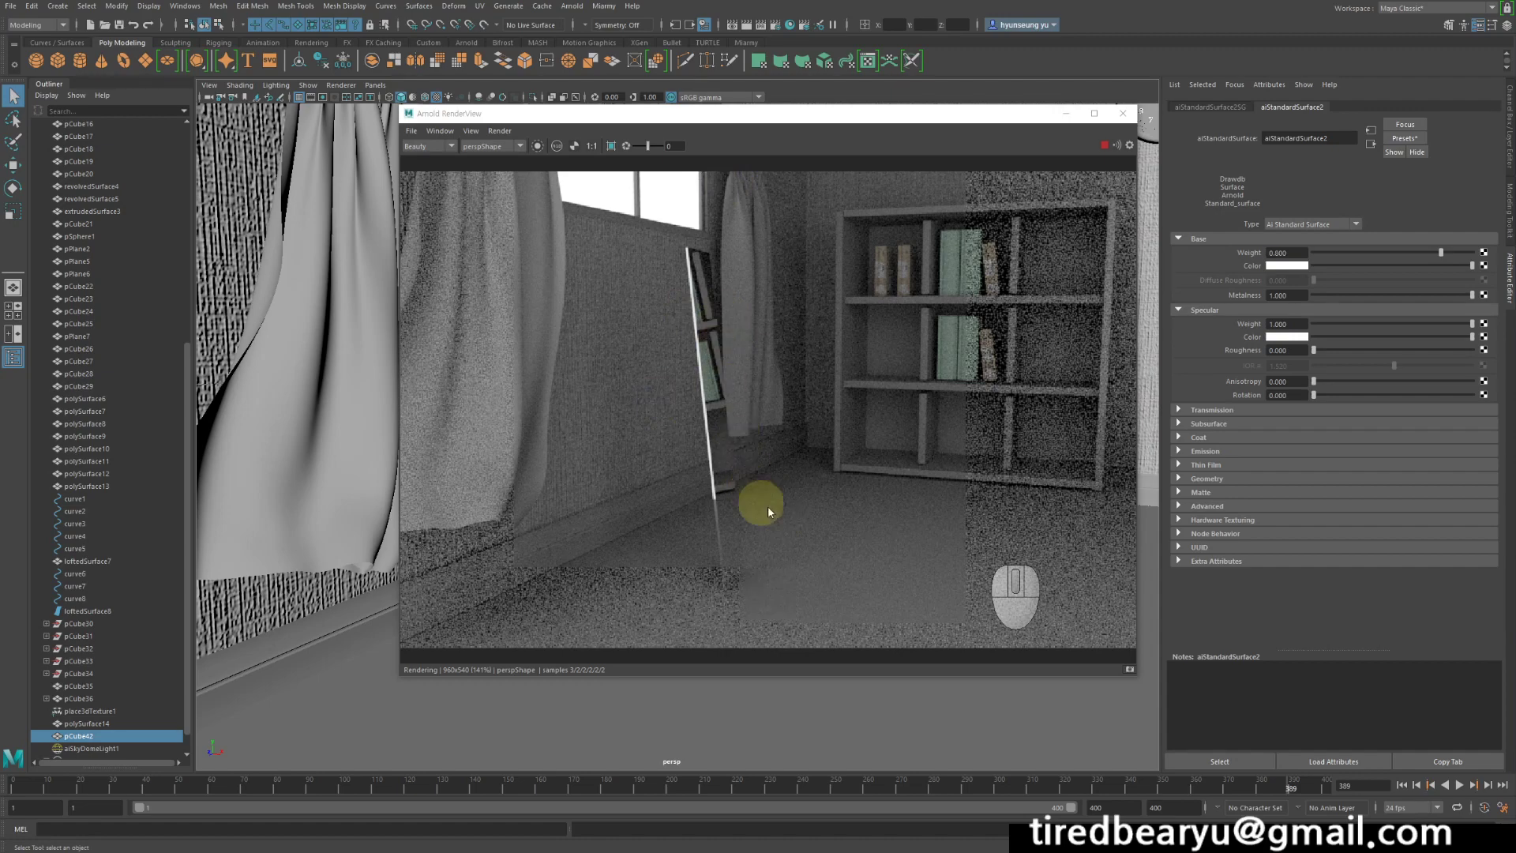
click(1123, 116)
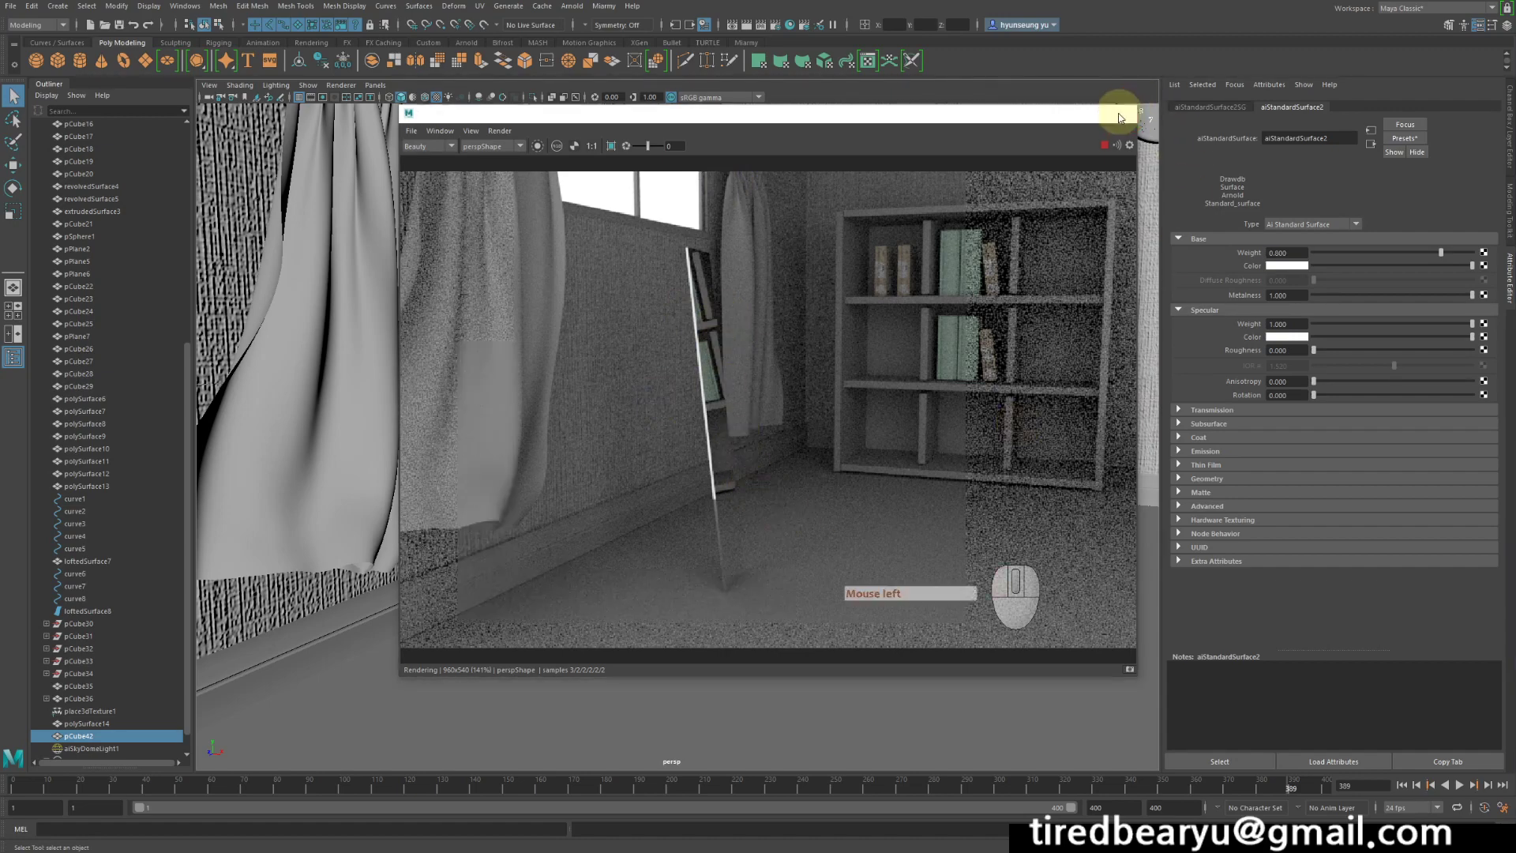
Create a polygon sphere, move it between the board and the bookcase and raise it above the floor
click(36, 61)
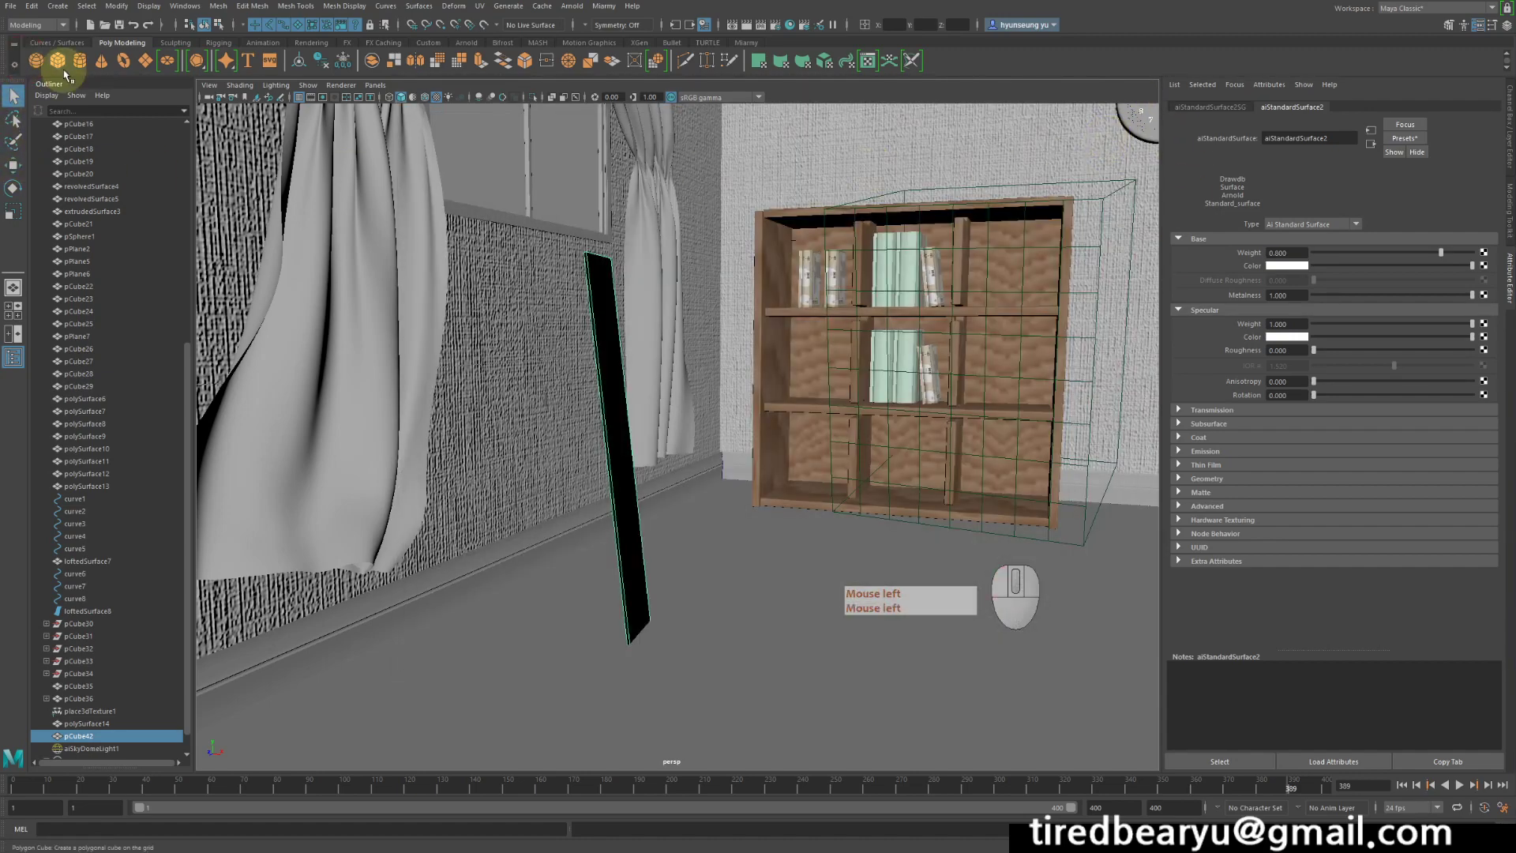
click(36, 63)
alt+right_drag(779, 246, 822, 410)
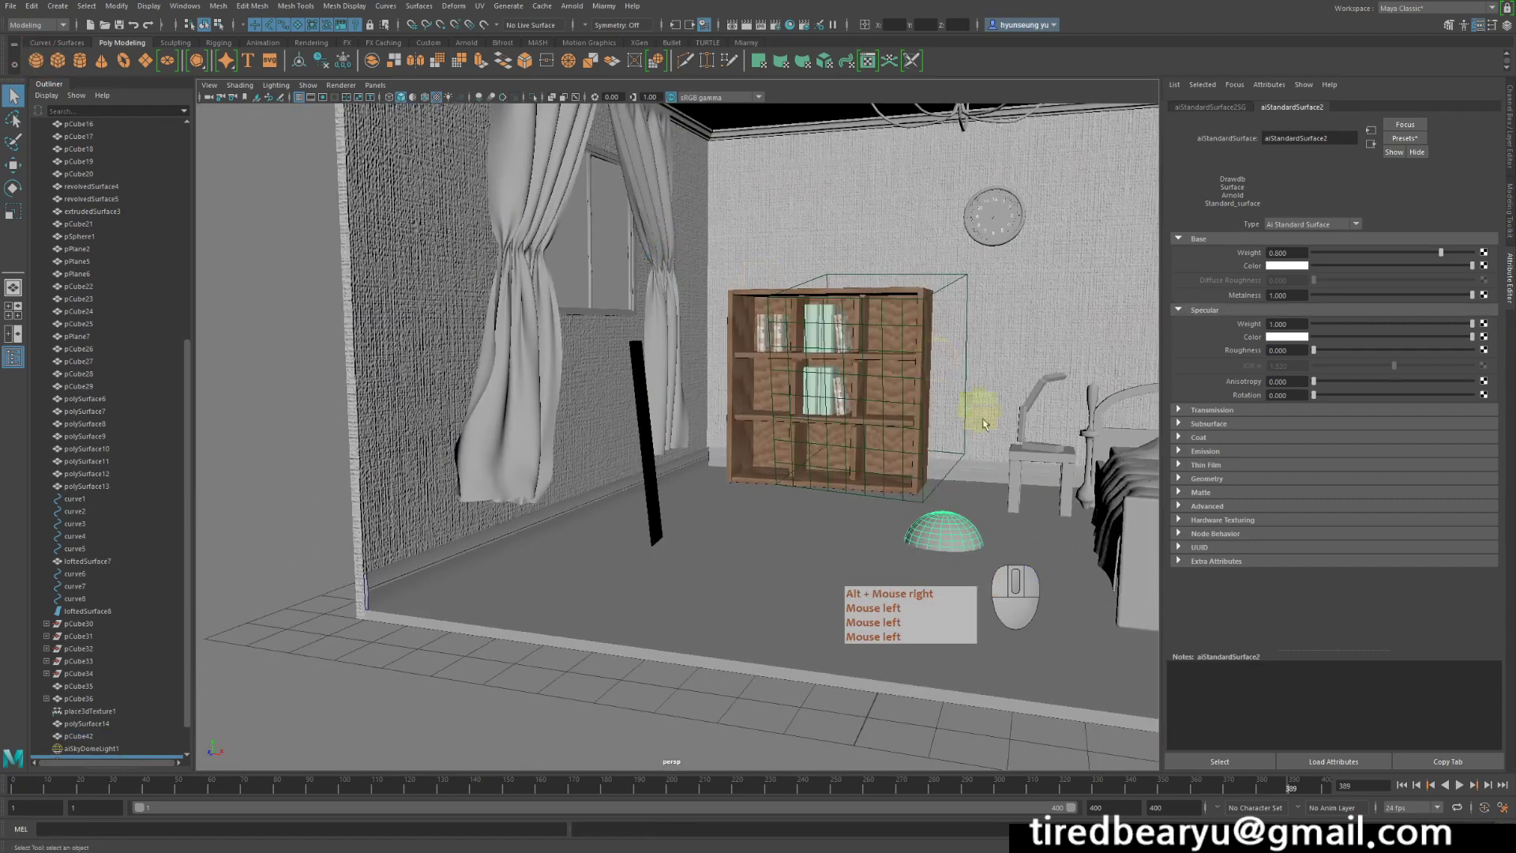
key(w)
drag(1031, 553, 877, 525)
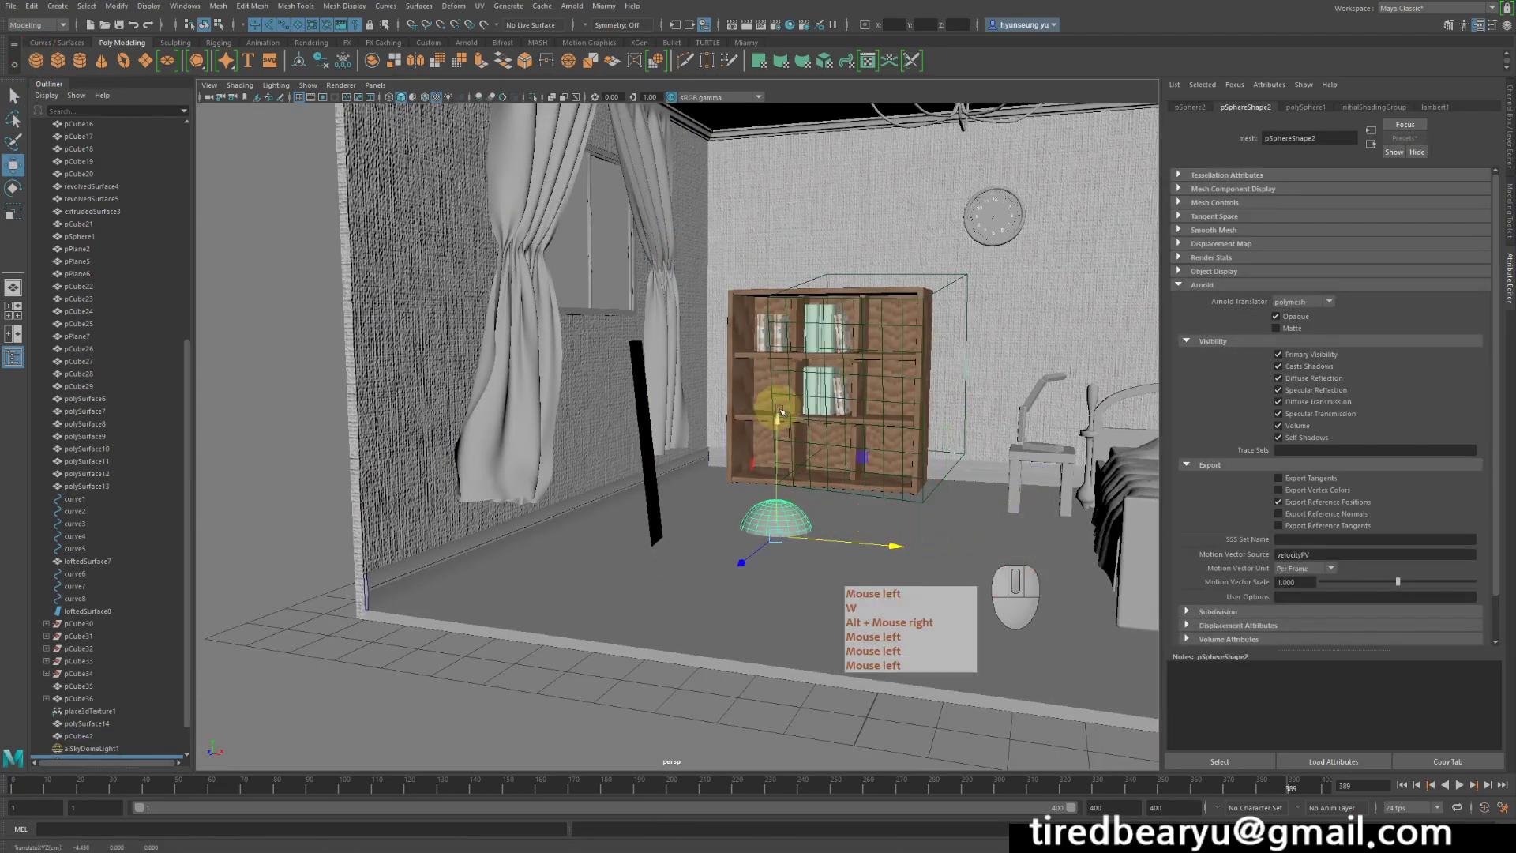
drag(780, 408, 795, 263)
Assign a new aiStandardSurface material to the sphere in front of the bookcase and set its metalness to 1
alt+right_drag(796, 263, 837, 315)
alt+middle_drag(837, 315, 789, 338)
key(q)
right_drag(789, 338, 813, 658)
click(507, 223)
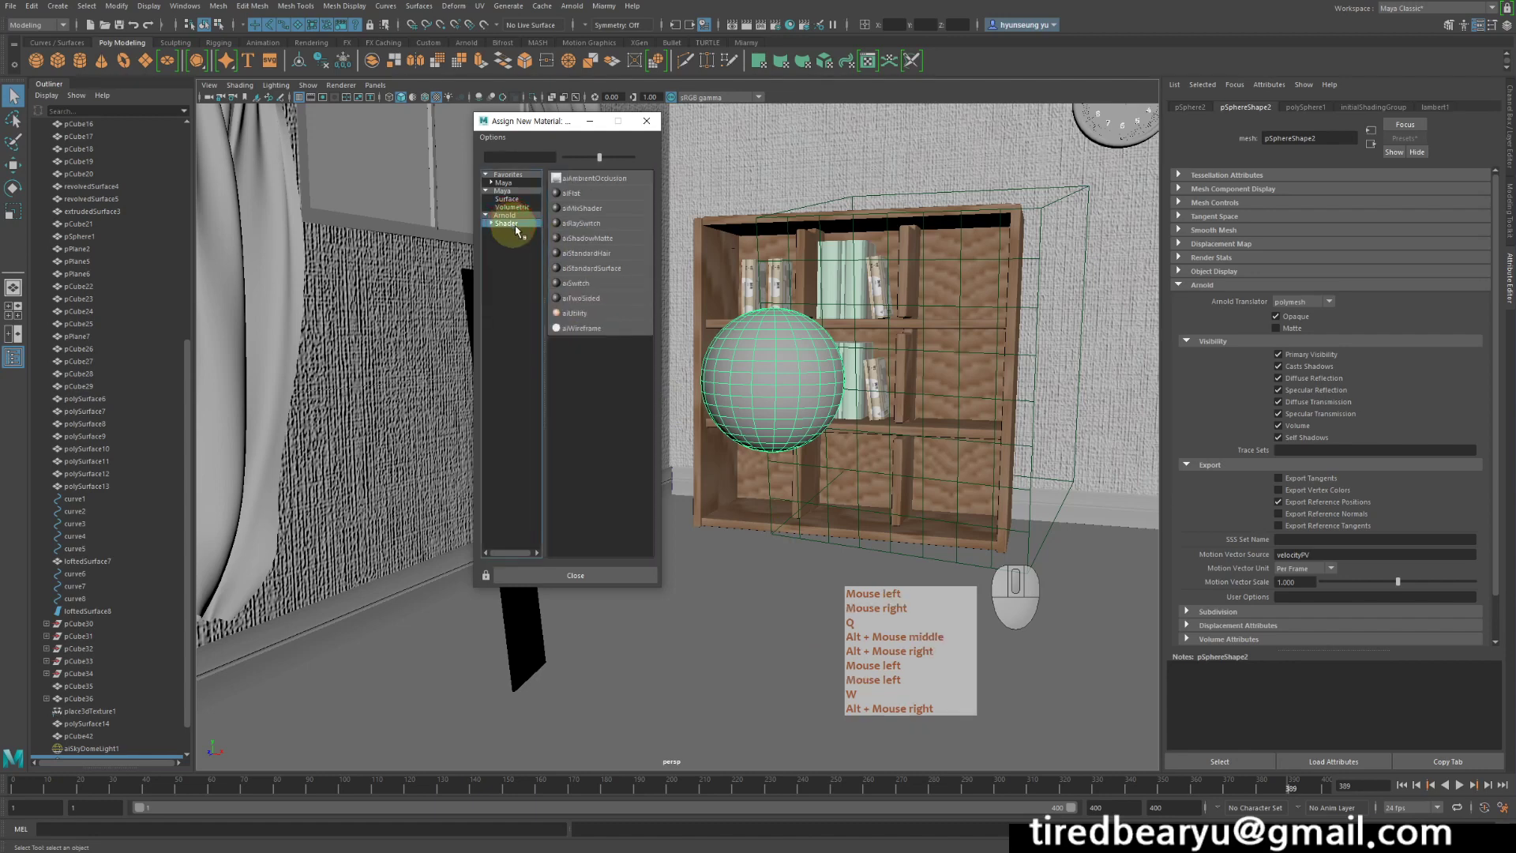
click(593, 271)
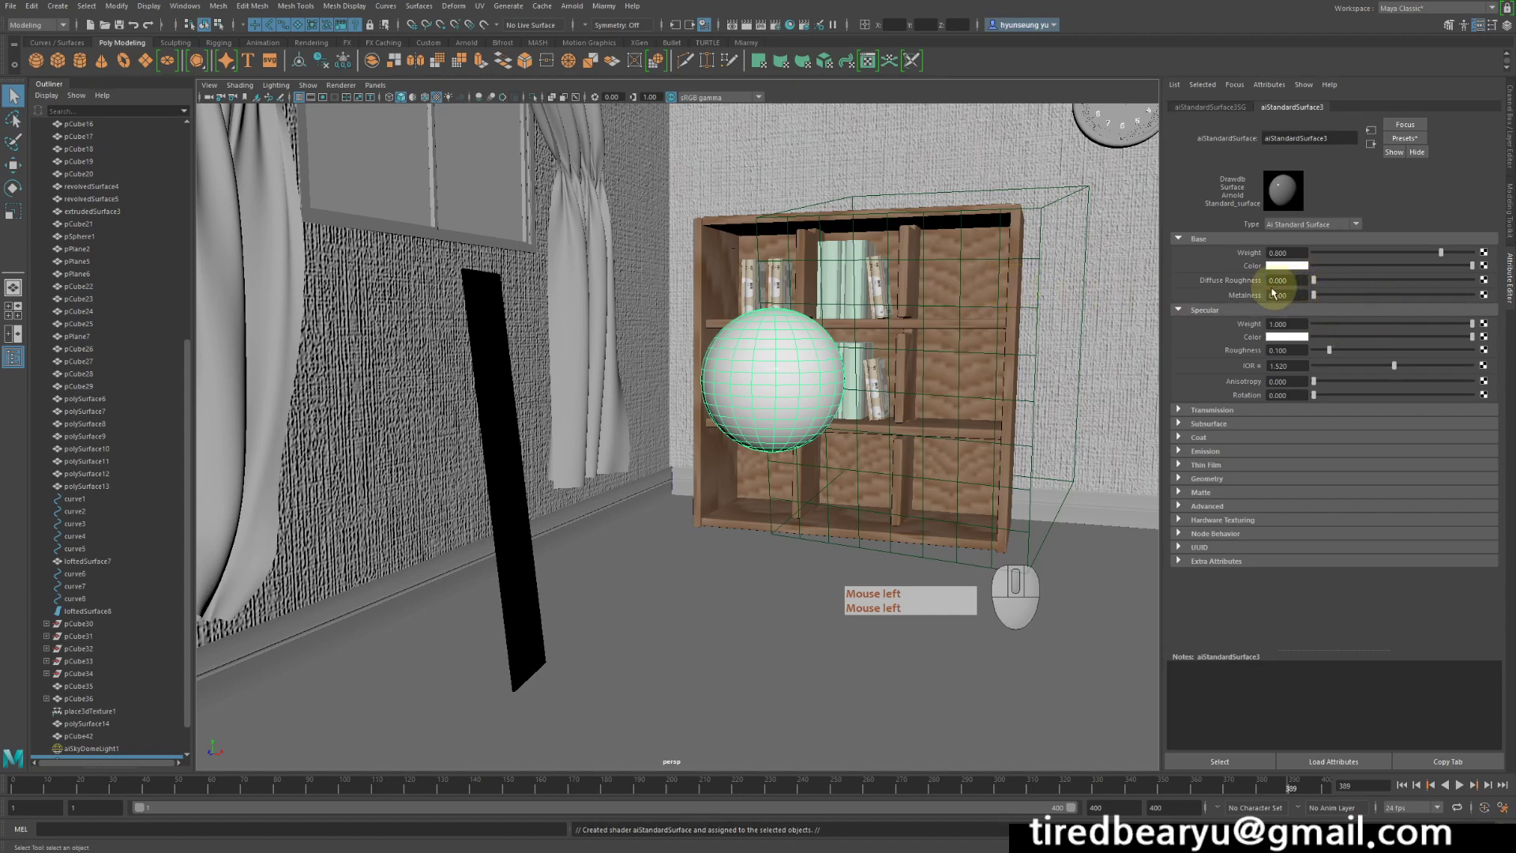
drag(1314, 294, 1485, 299)
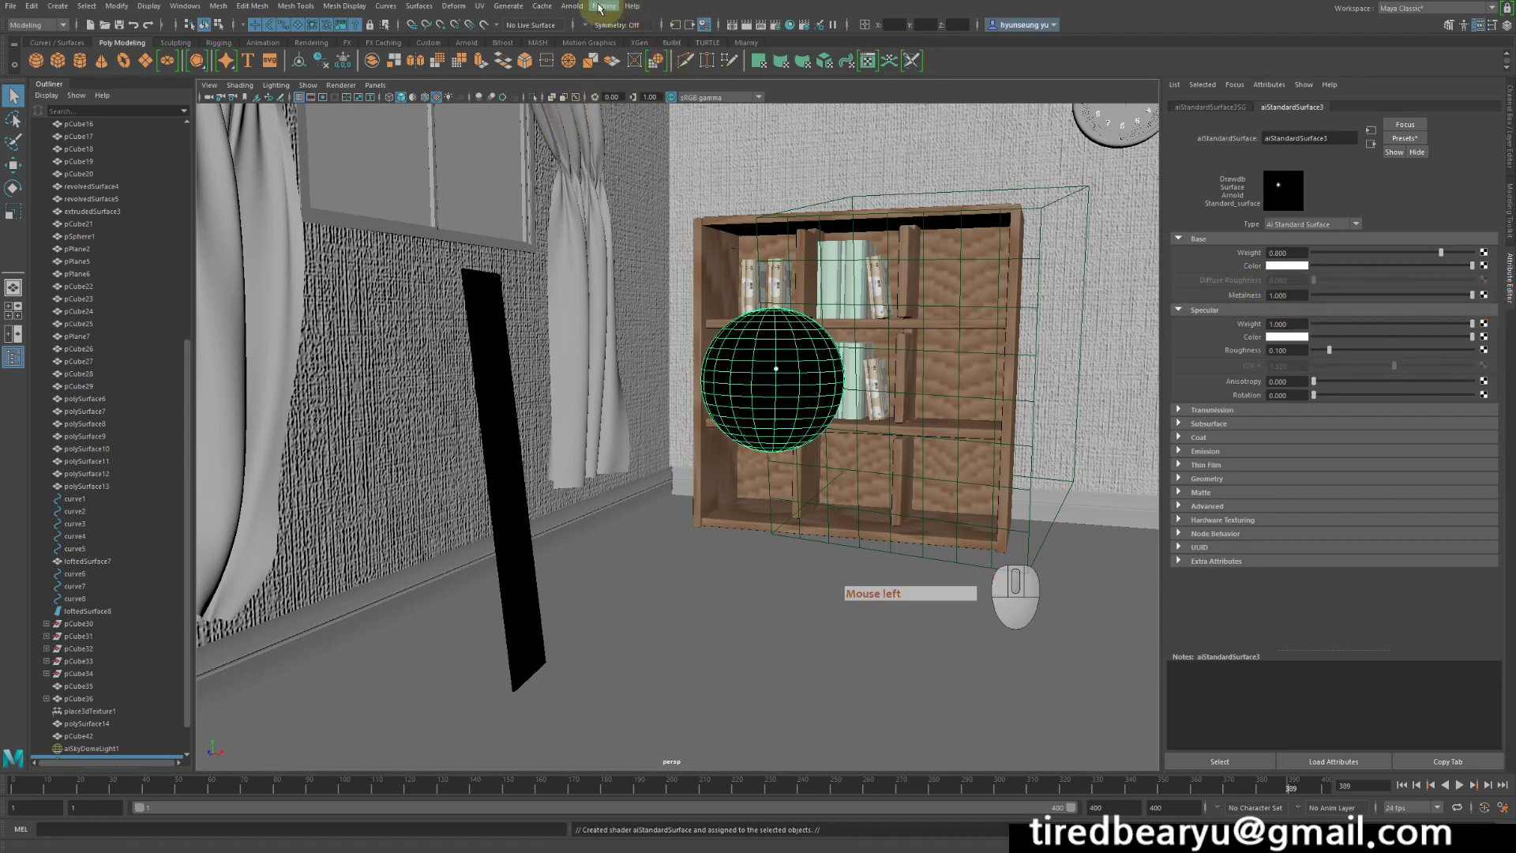
Start a live Arnold render and frame the sphere together with the mirror board and the bookcase
click(573, 7)
click(591, 25)
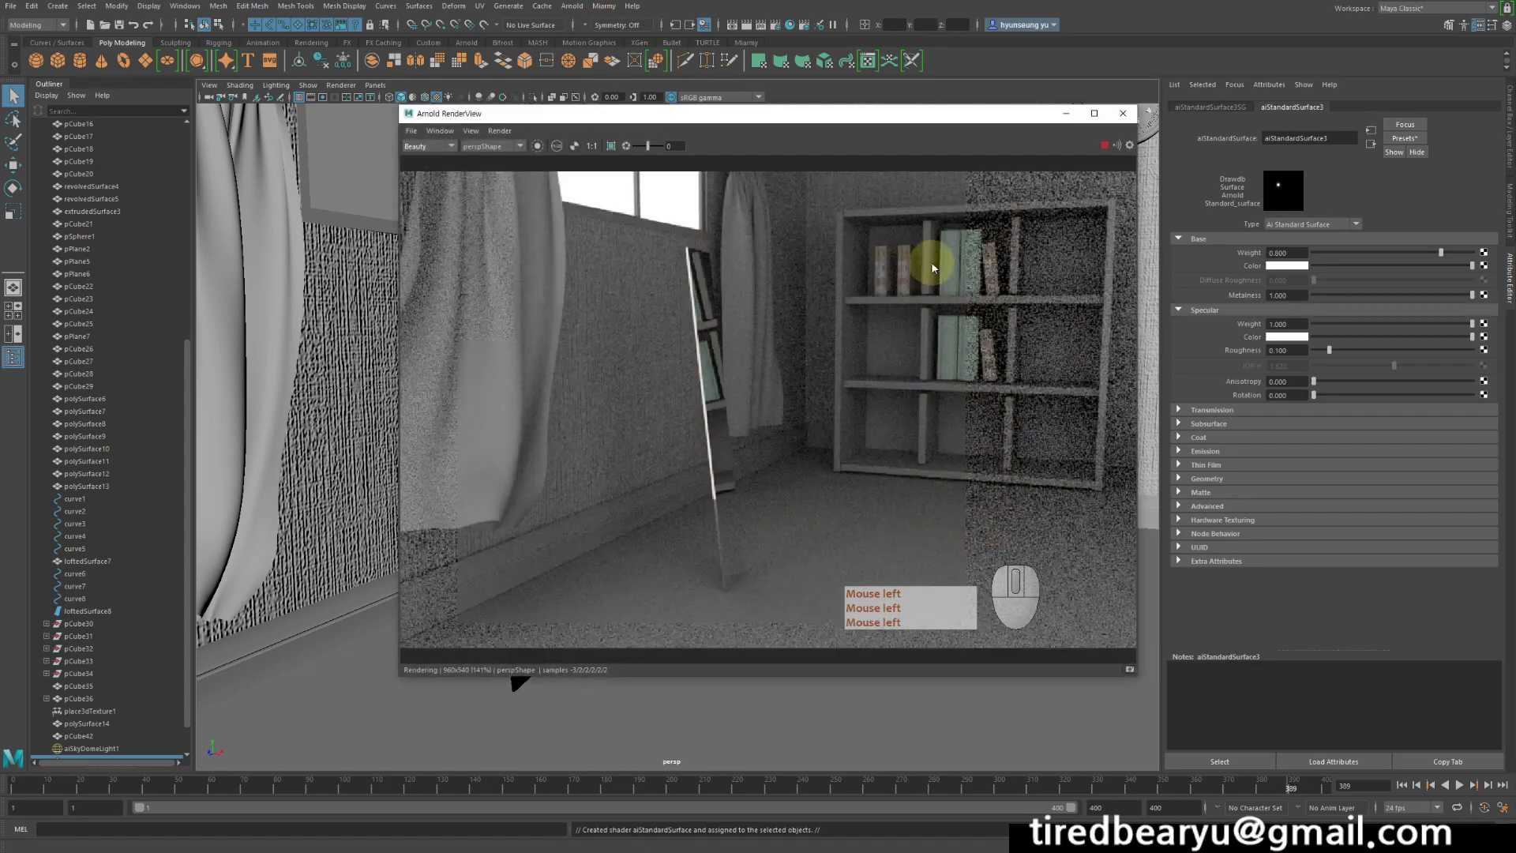
mouse_move(931, 262)
alt+mouse_down()
mouse_move(1049, 315)
mouse_move(822, 321)
mouse_move(921, 552)
mouse_move(803, 353)
alt+mouse_up()
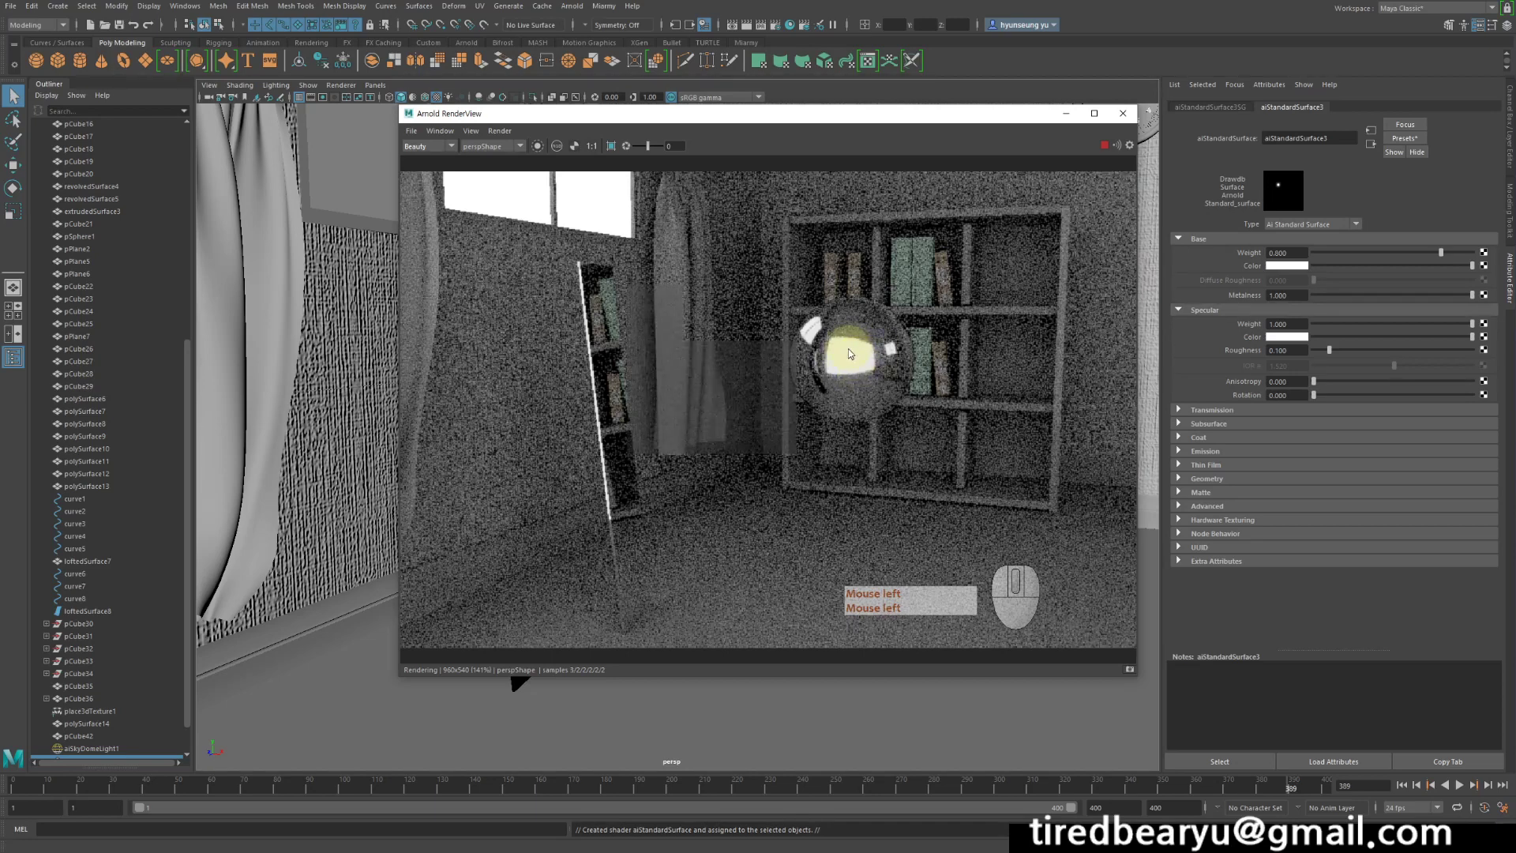
Select the sphere and try specular roughness values of 0.577 and 0.174 on its material, finishing at 0
scroll(107, 671, down, 1)
click(70, 725)
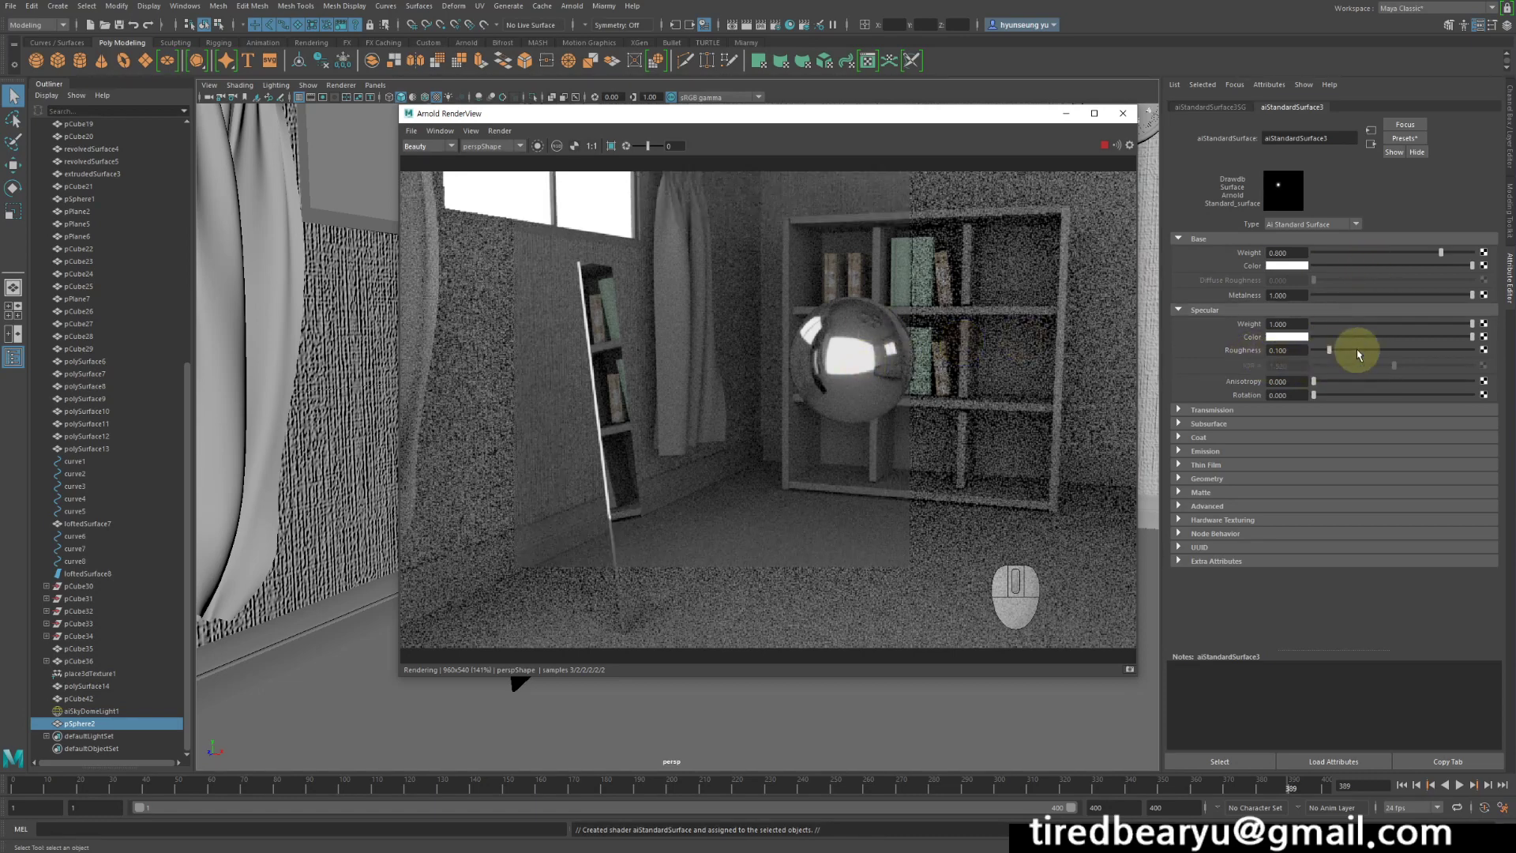
click(1406, 350)
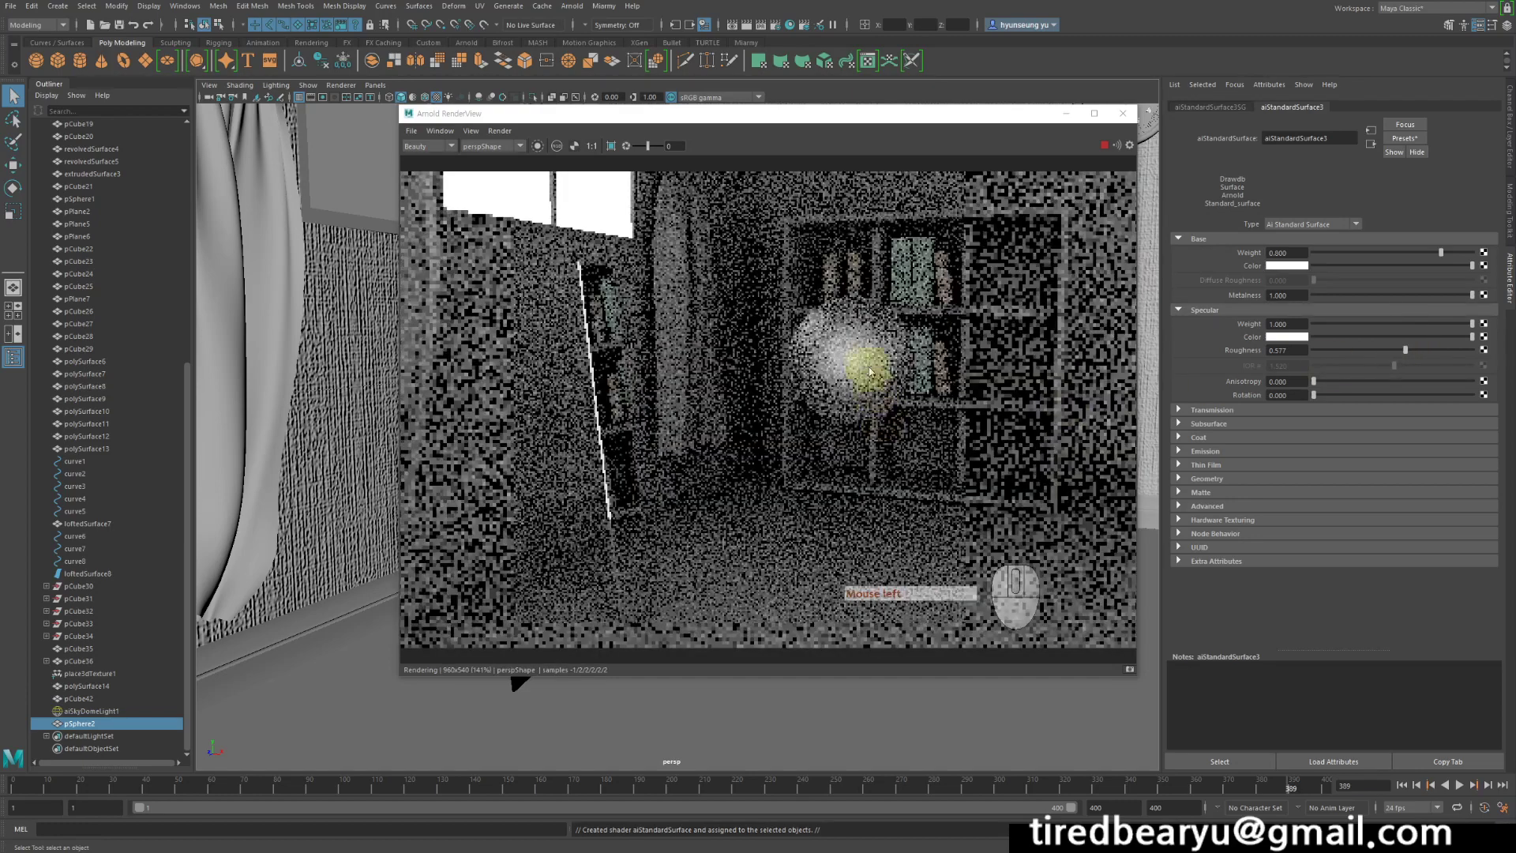
click(930, 385)
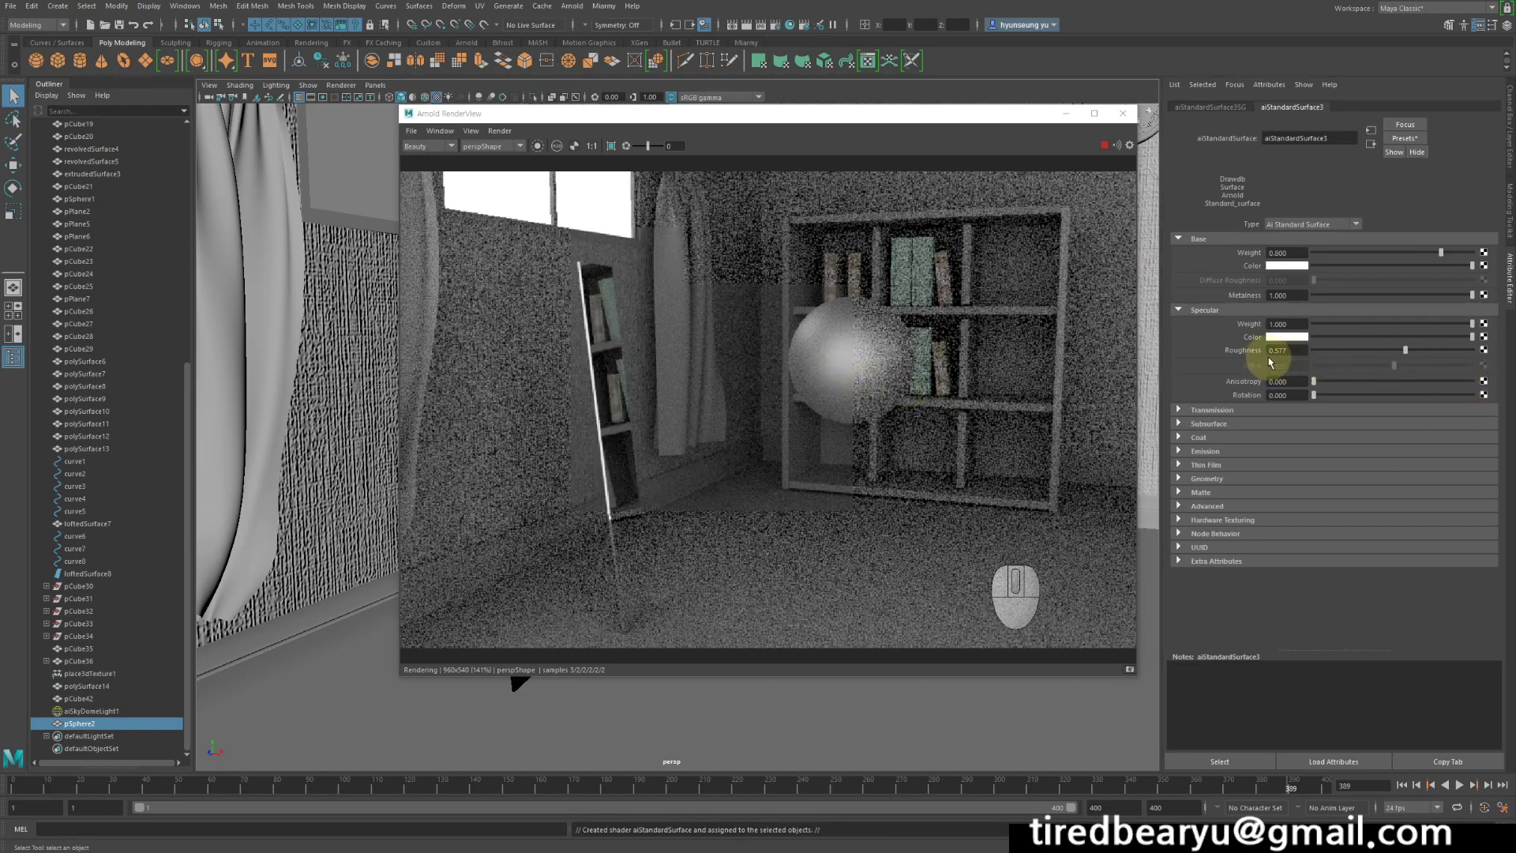
click(1341, 350)
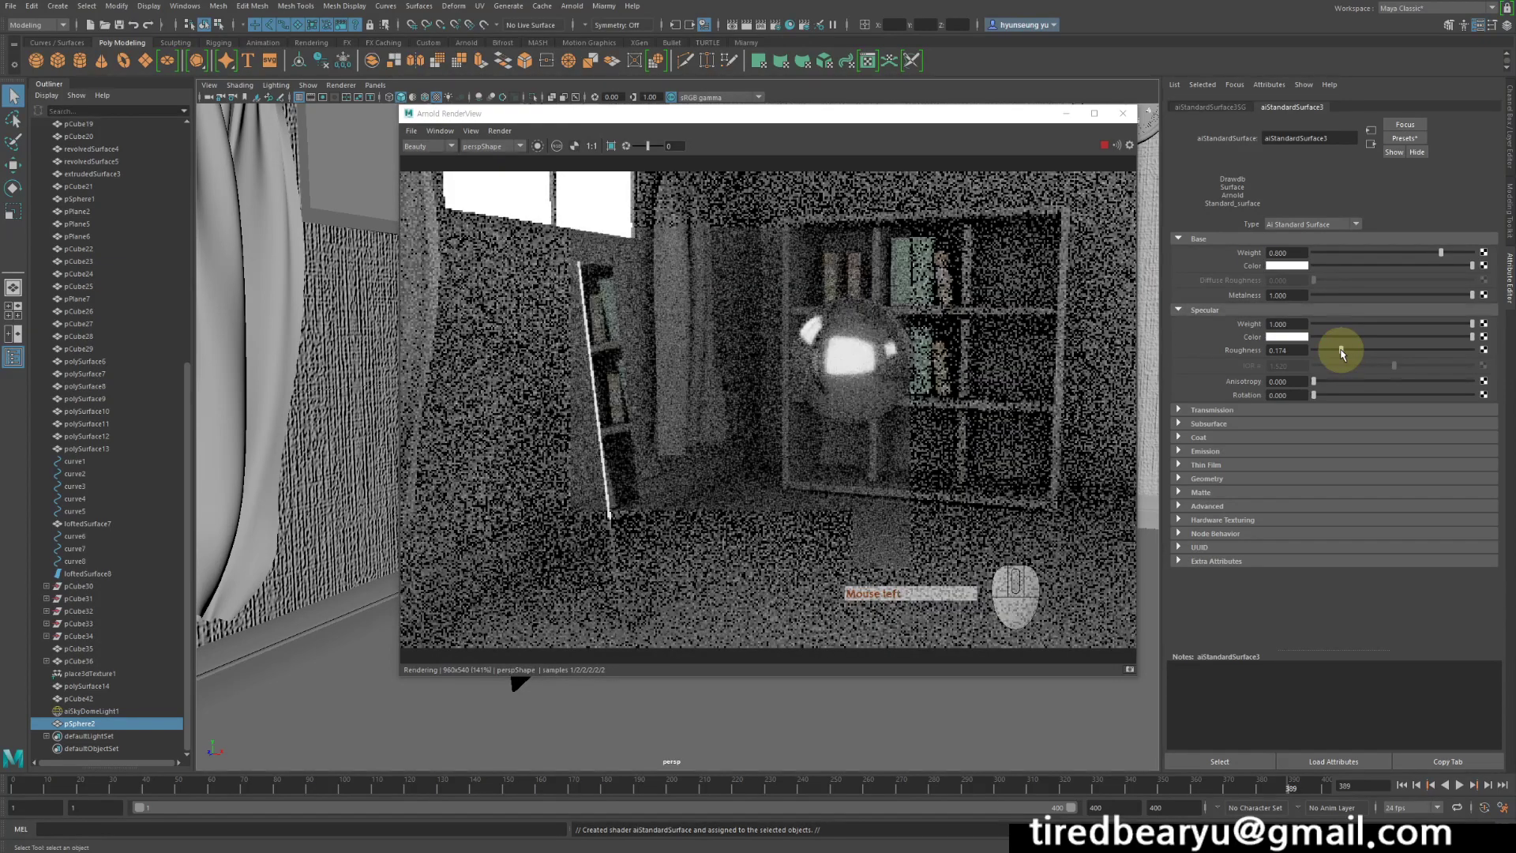
drag(1341, 350, 1299, 350)
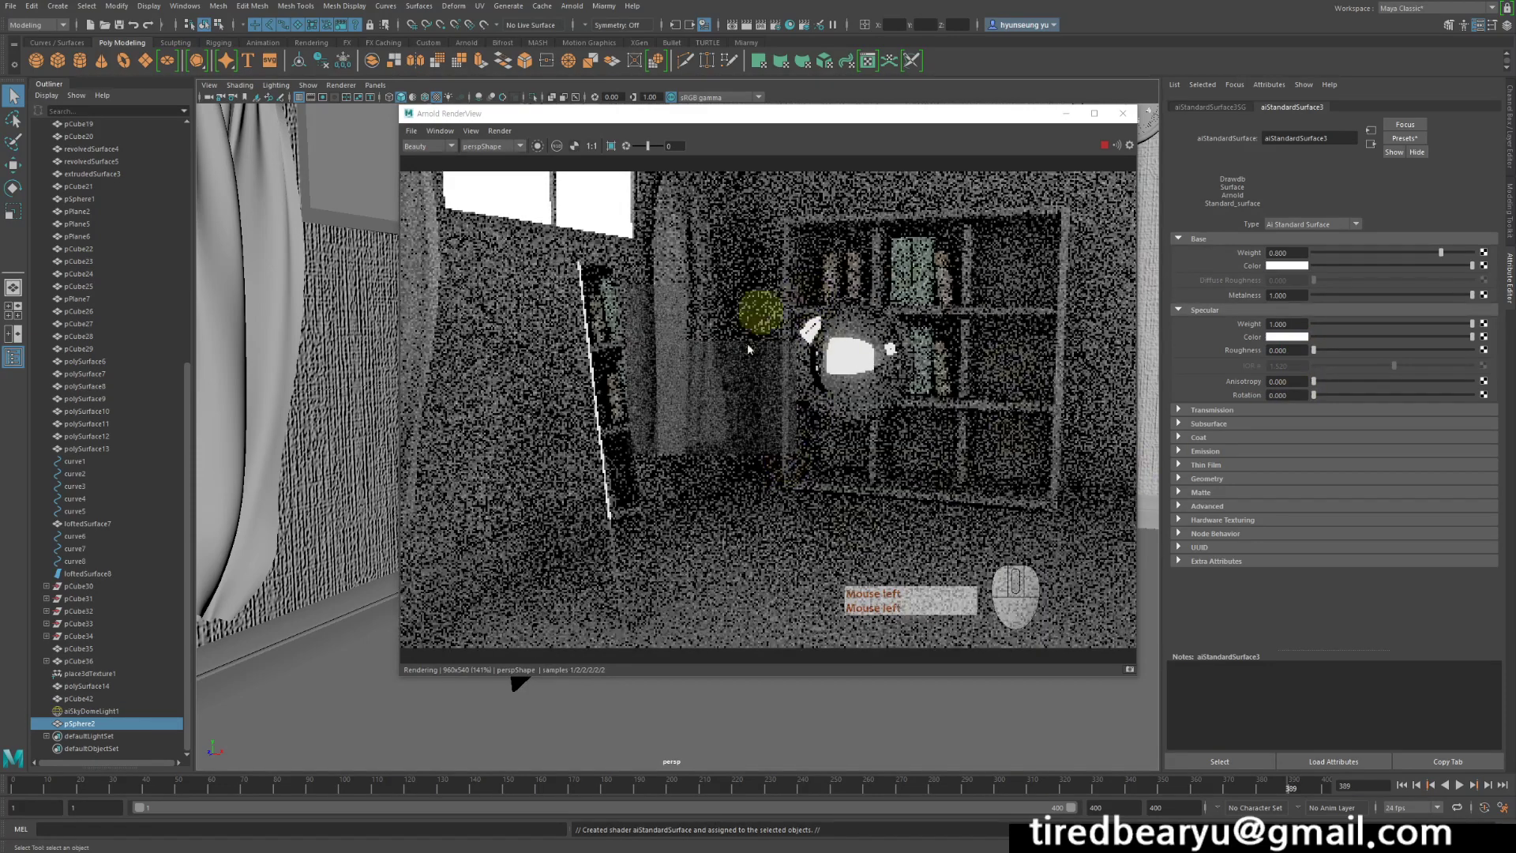